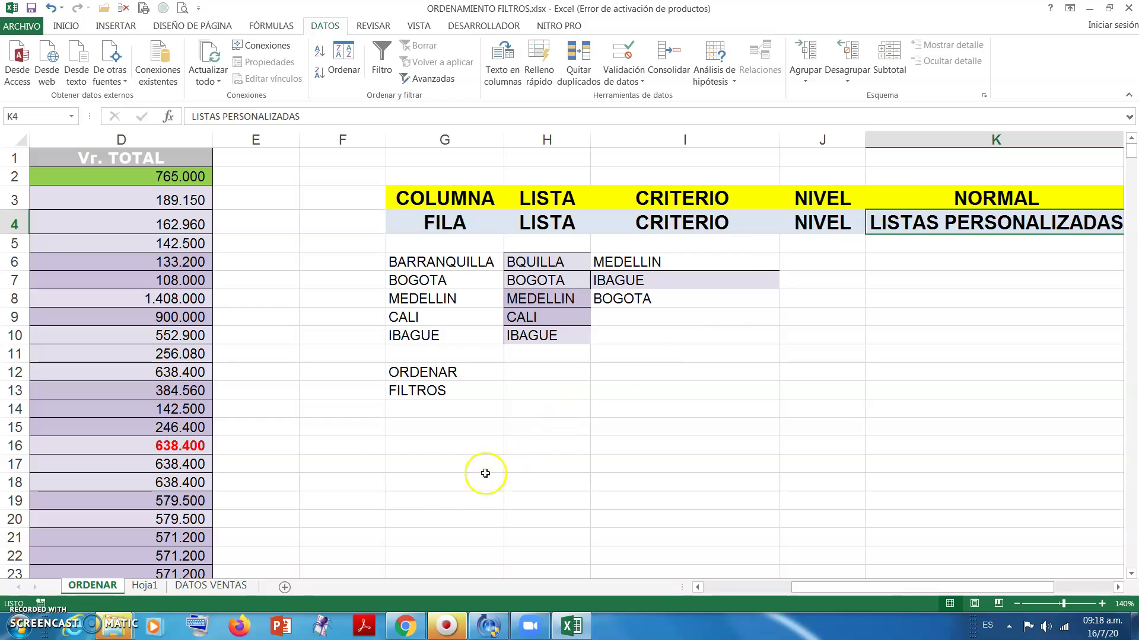
# Step: On sheet Hoja1, rearrange the names in column A, moving plain ANA to A2 and the space-prefixed ANA to A5
pyautogui.click(145, 586)
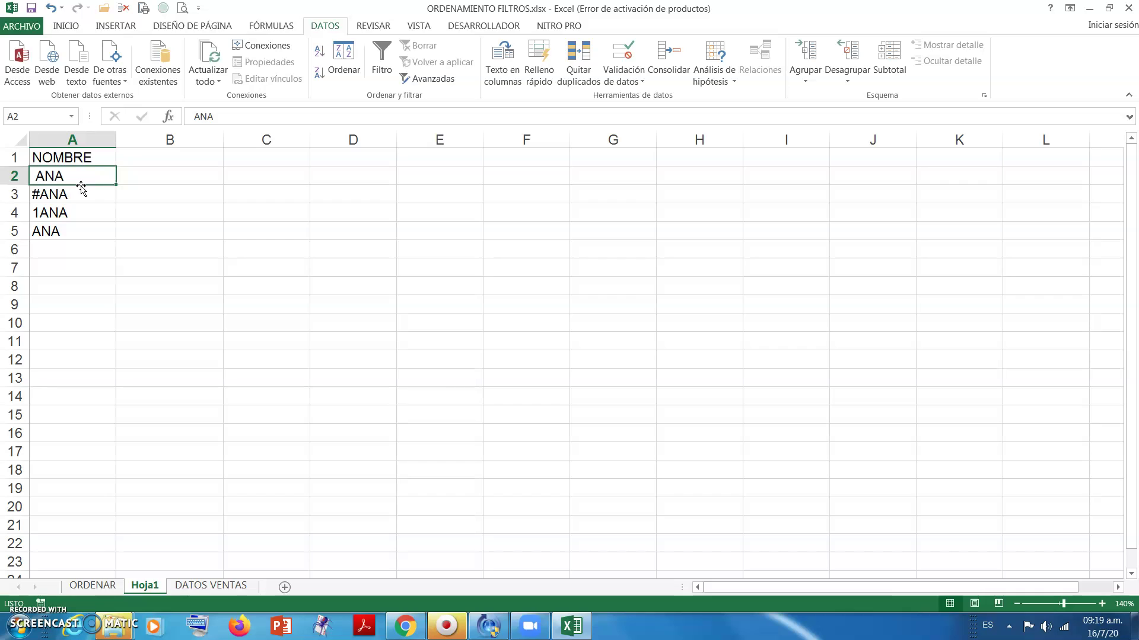
pyautogui.moveTo(82, 186); pyautogui.dragTo(246, 226)
pyautogui.click(153, 216)
pyautogui.moveTo(167, 223); pyautogui.dragTo(102, 230)
pyautogui.click(246, 218)
pyautogui.moveTo(251, 223); pyautogui.dragTo(84, 208)
pyautogui.click(246, 231)
pyautogui.moveTo(249, 240); pyautogui.dragTo(56, 170)
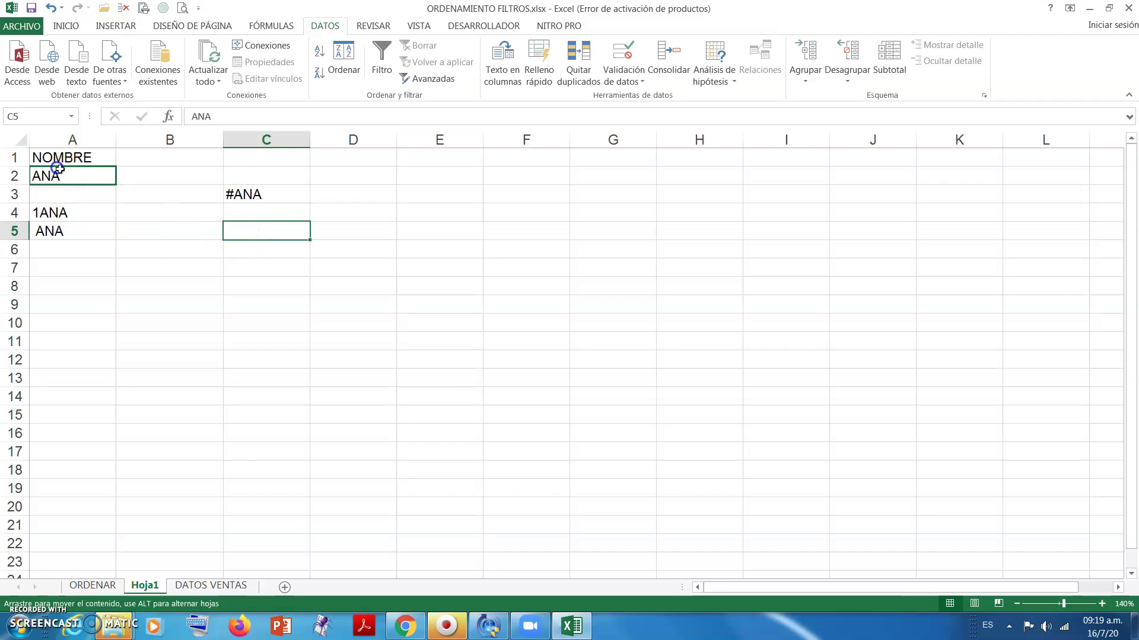
pyautogui.click(244, 195)
pyautogui.moveTo(254, 204); pyautogui.dragTo(79, 197)
pyautogui.click(183, 229)
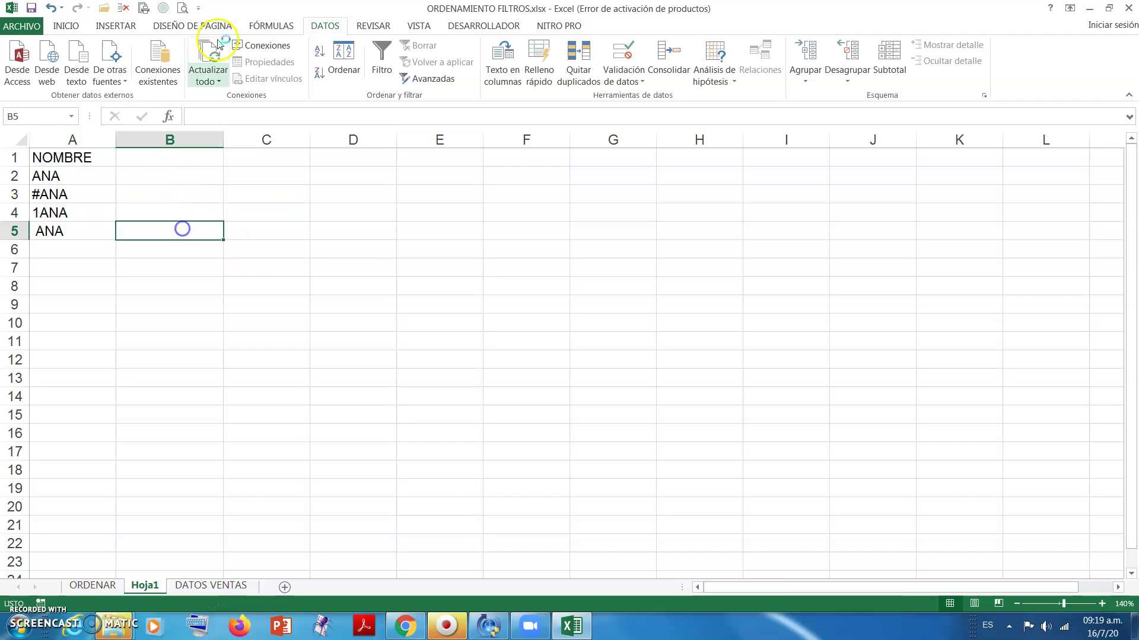
# Step: Sort the range A1:A5 with headers by the NOMBRE column, on values, in A to Z order
pyautogui.moveTo(94, 159); pyautogui.dragTo(84, 231)
pyautogui.moveTo(90, 160); pyautogui.dragTo(89, 231)
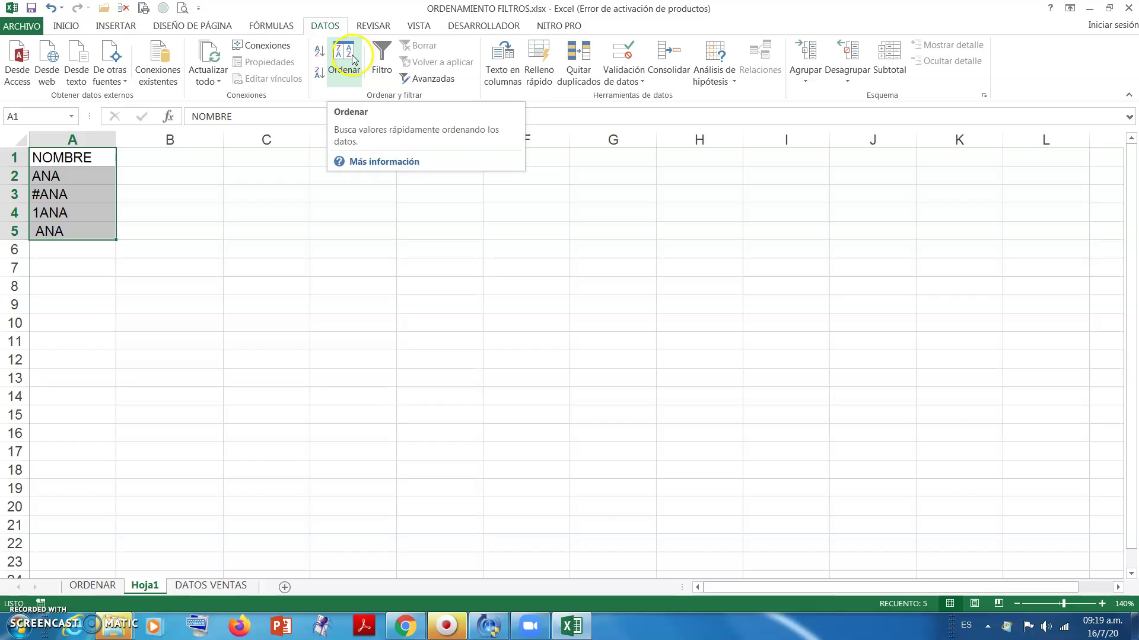
pyautogui.click(342, 69)
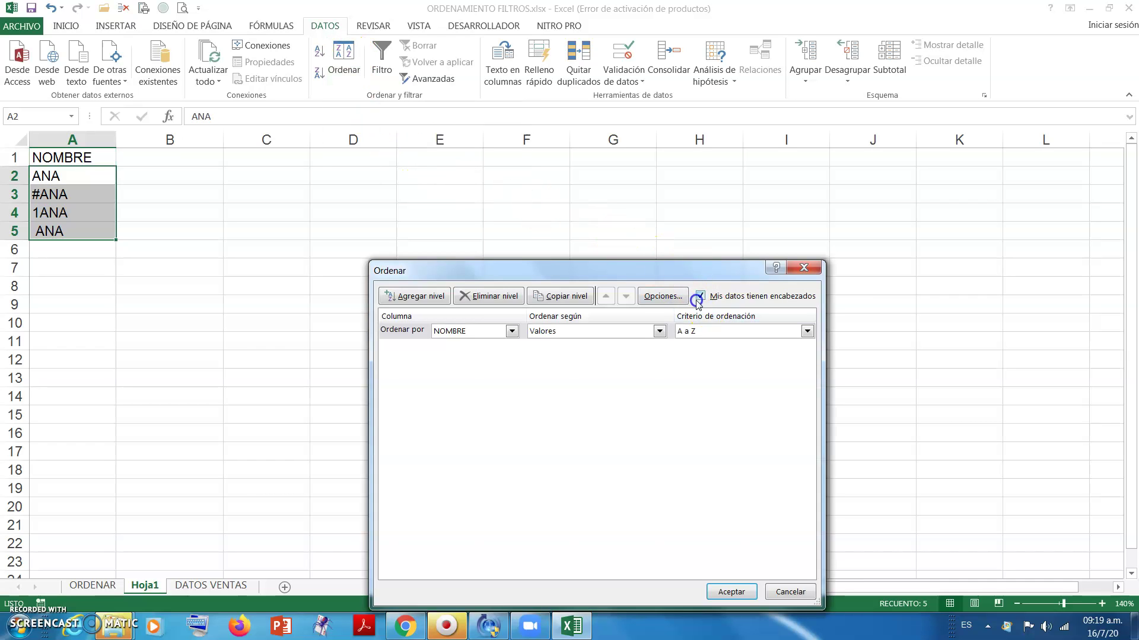
pyautogui.moveTo(685, 270); pyautogui.dragTo(637, 153)
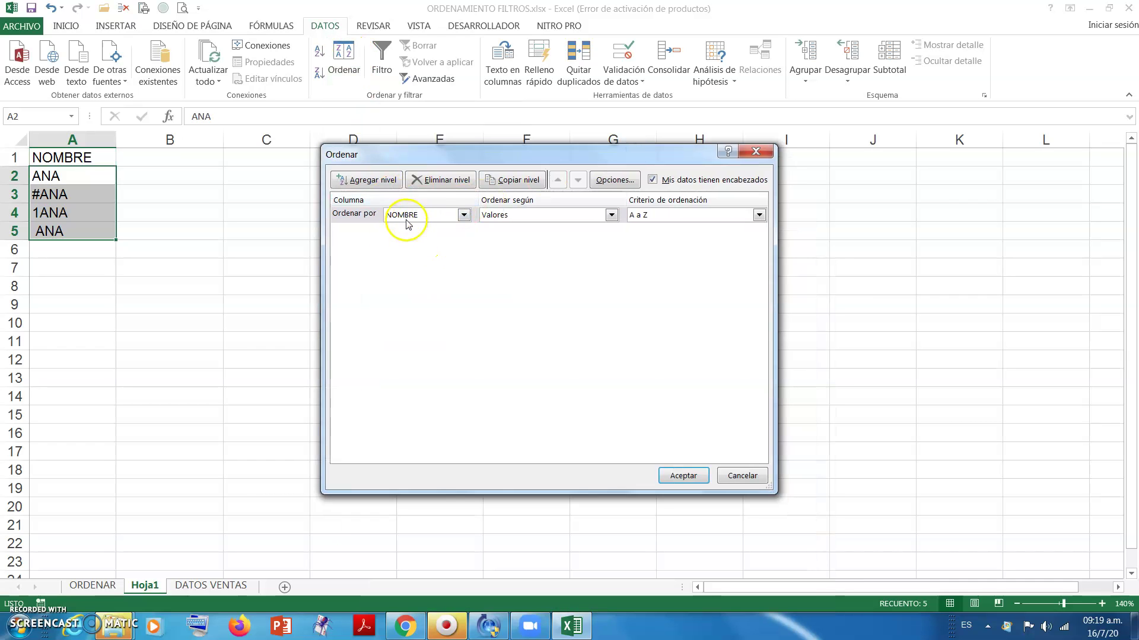
pyautogui.click(463, 216)
pyautogui.click(434, 230)
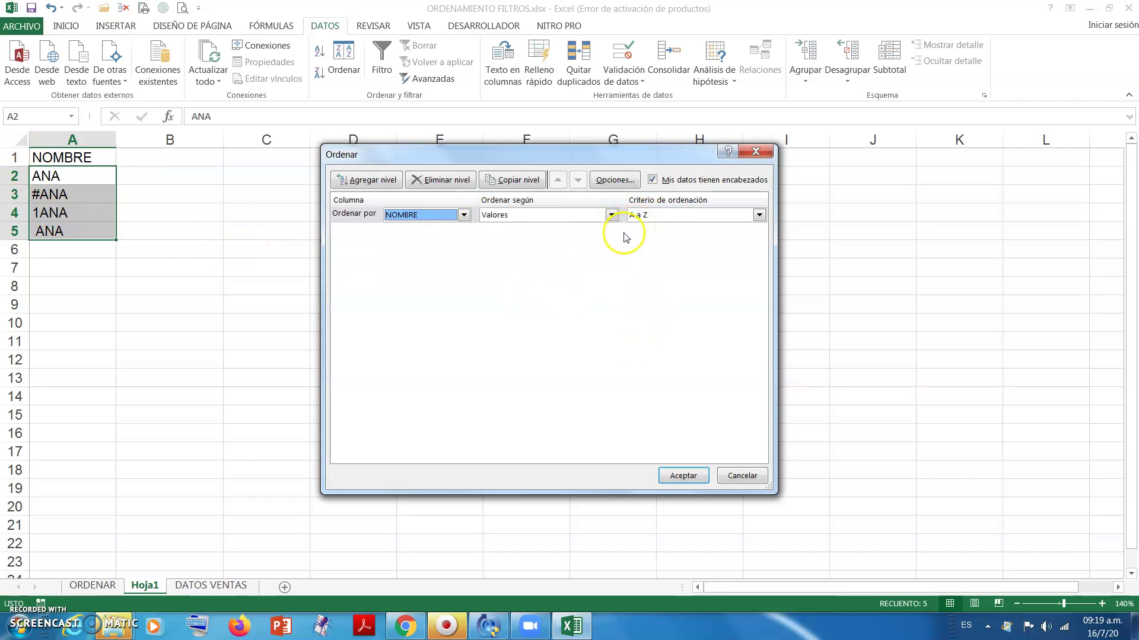
pyautogui.click(683, 476)
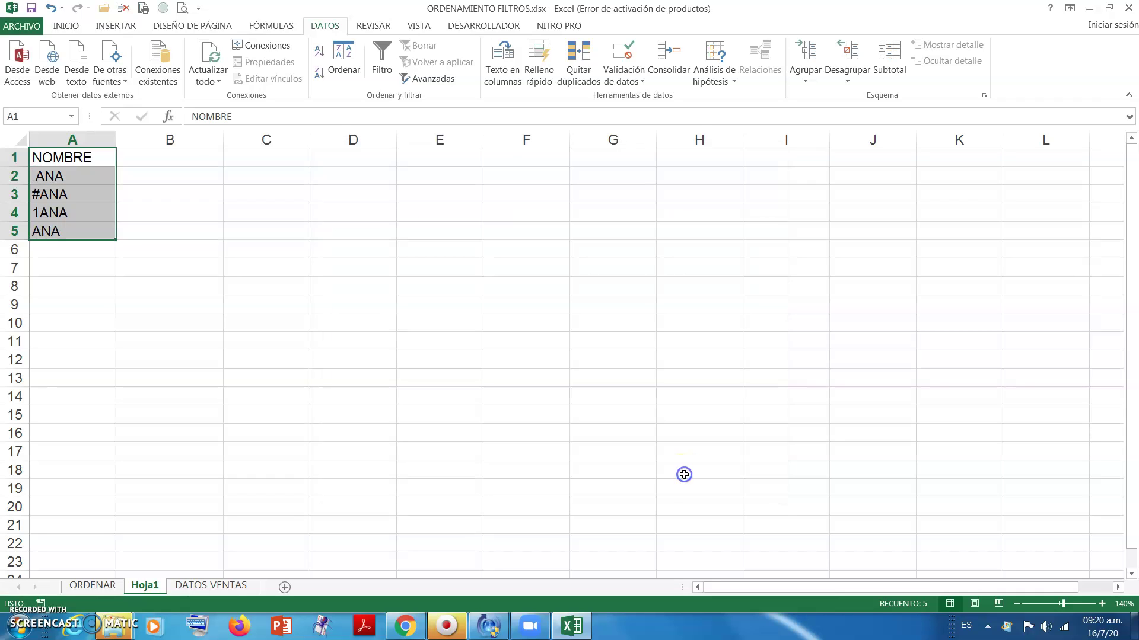
# Step: Examine the leading character of each sorted name in A2:A5, starting with the space in A2
pyautogui.click(102, 289)
pyautogui.doubleClick(28, 179)
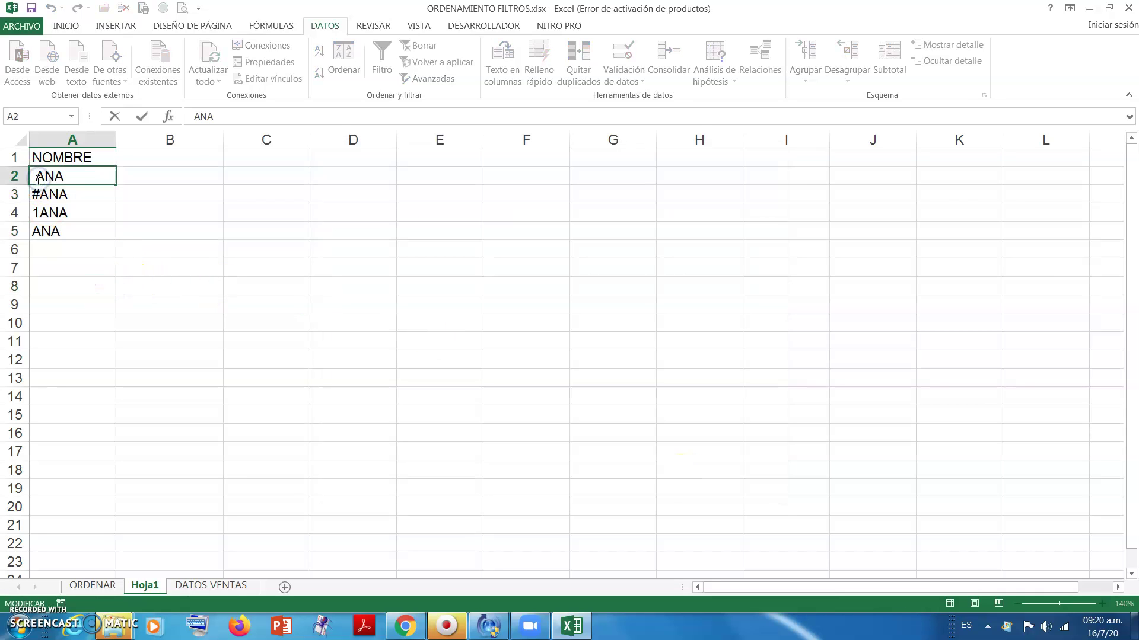
pyautogui.click(42, 198)
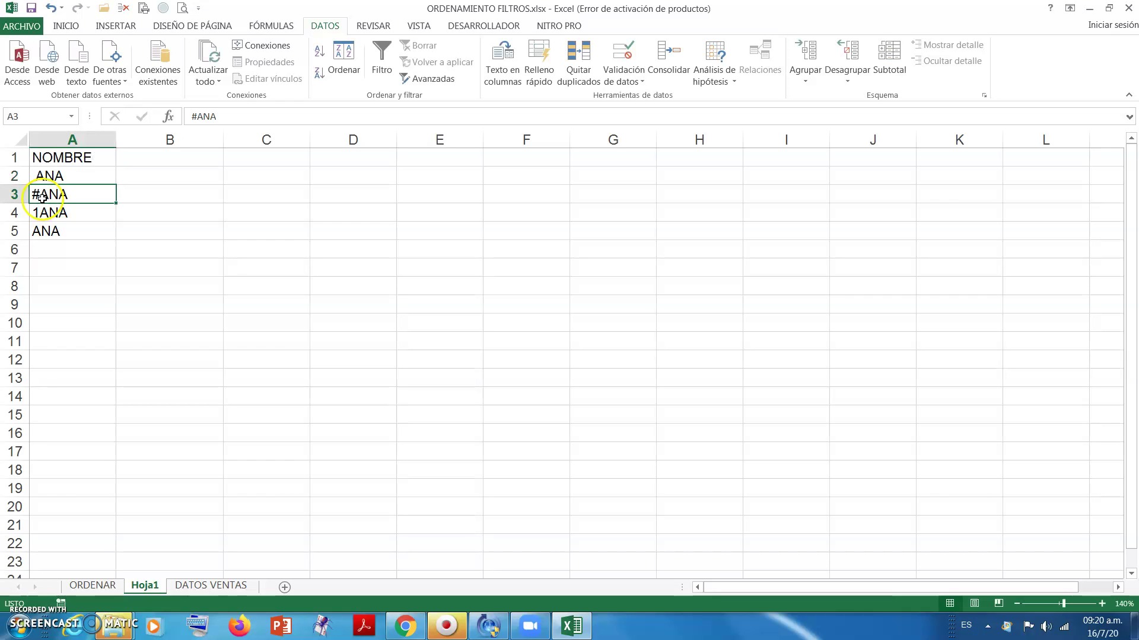
pyautogui.click(40, 213)
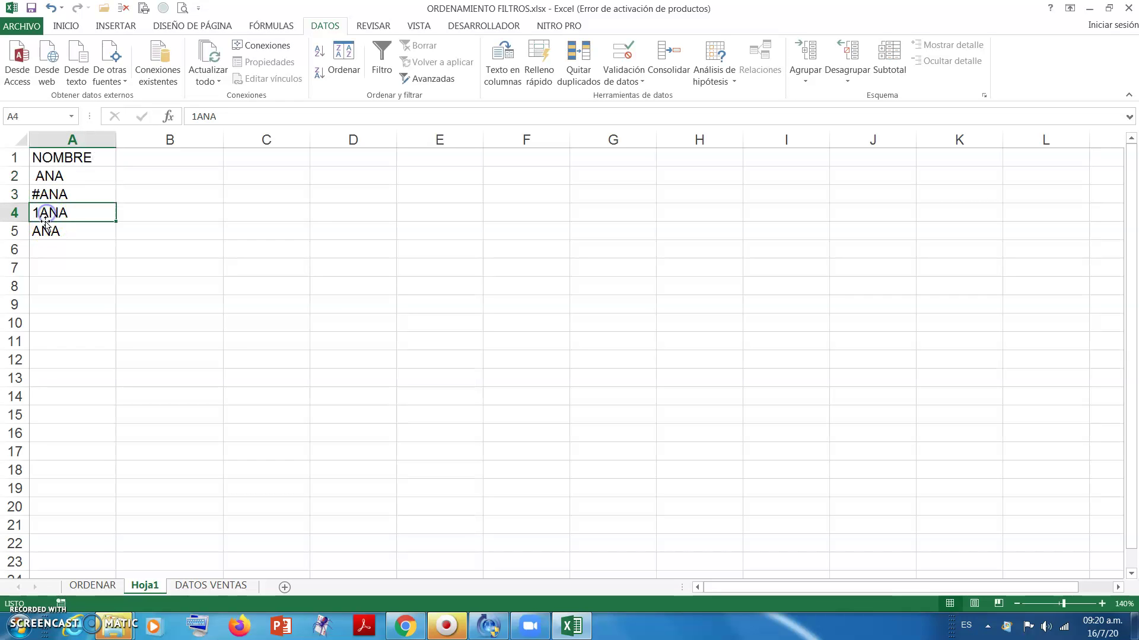
pyautogui.click(37, 231)
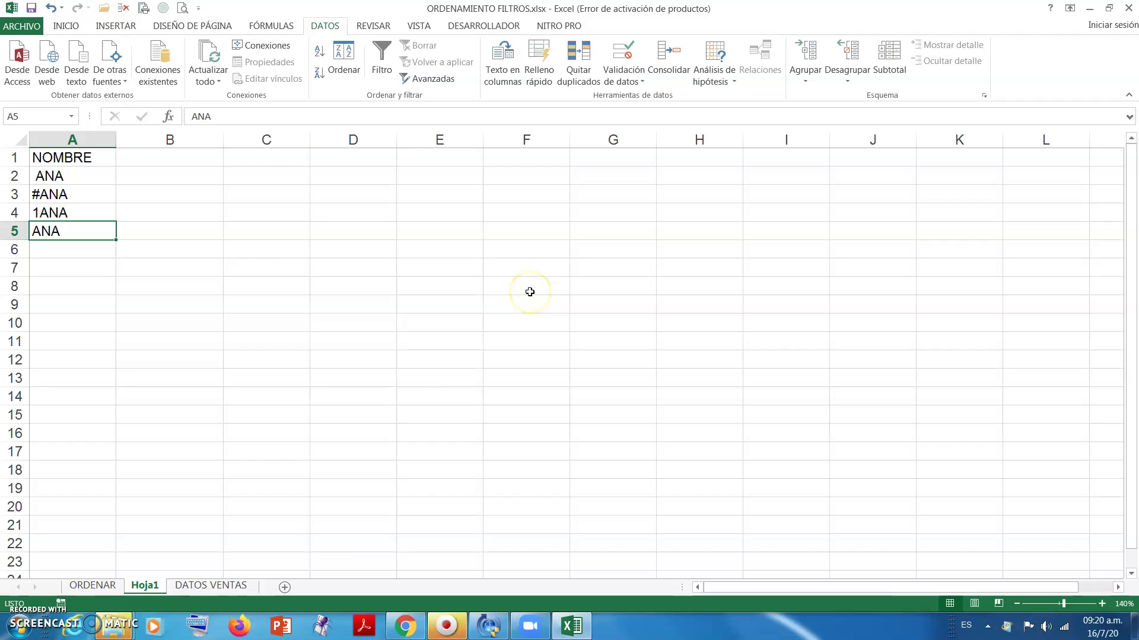
pyautogui.moveTo(92, 158); pyautogui.dragTo(83, 231)
pyautogui.click(143, 212)
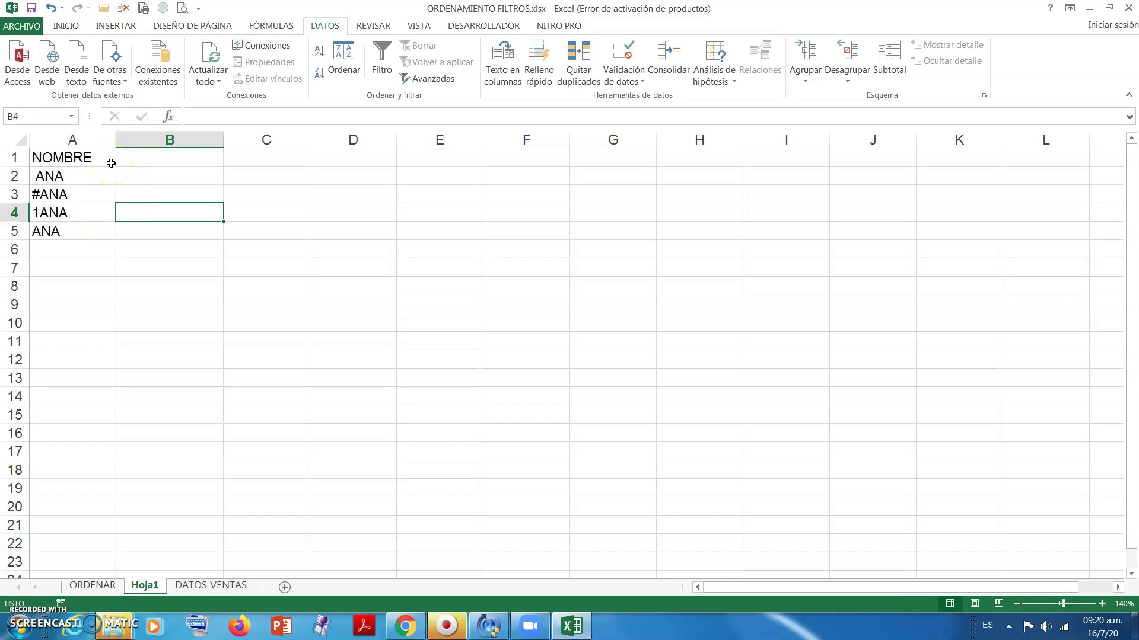
# Step: Enter the heading MESES in B1 and ENERO in B2, and fill the month series down to DICIEMBRE in B13
pyautogui.click(144, 162)
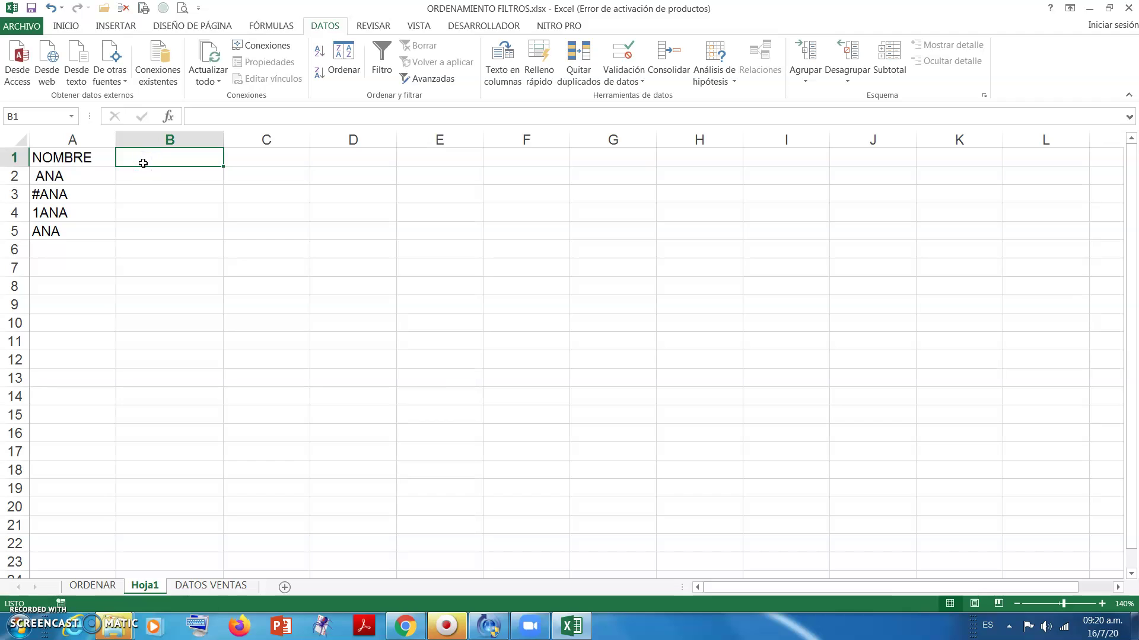
pyautogui.write('MESES')
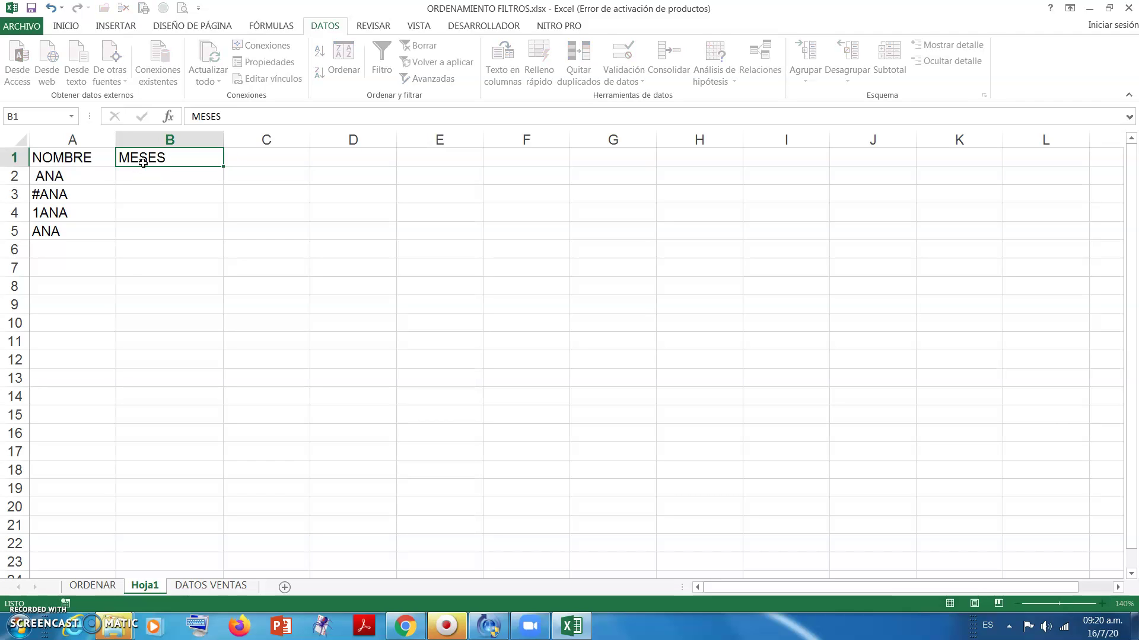
pyautogui.press('Down')
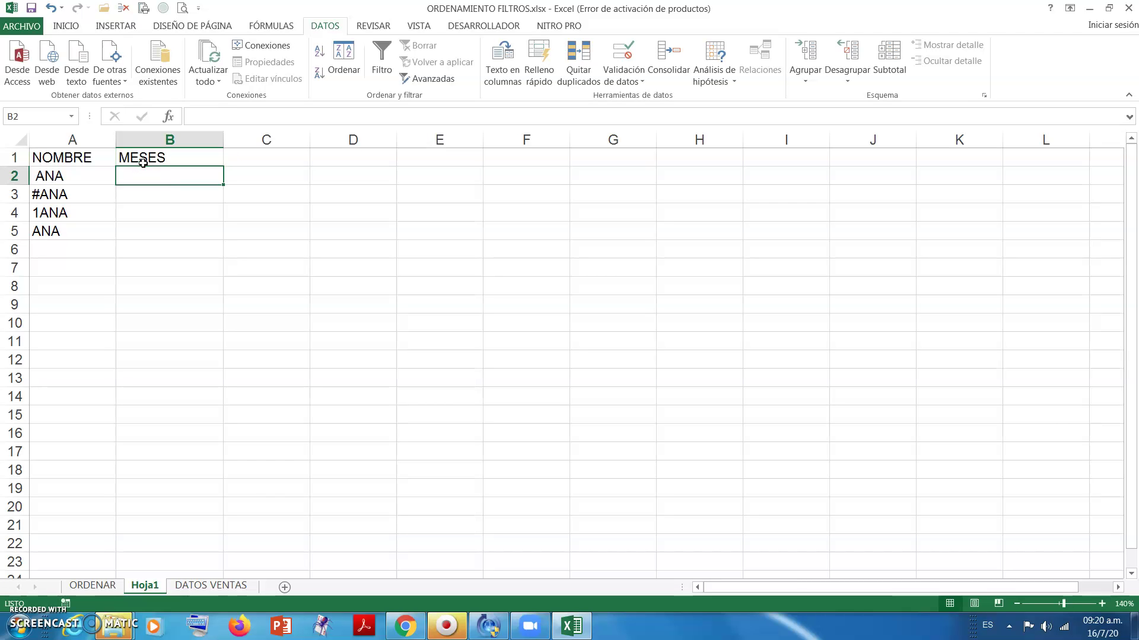
pyautogui.write('EN')
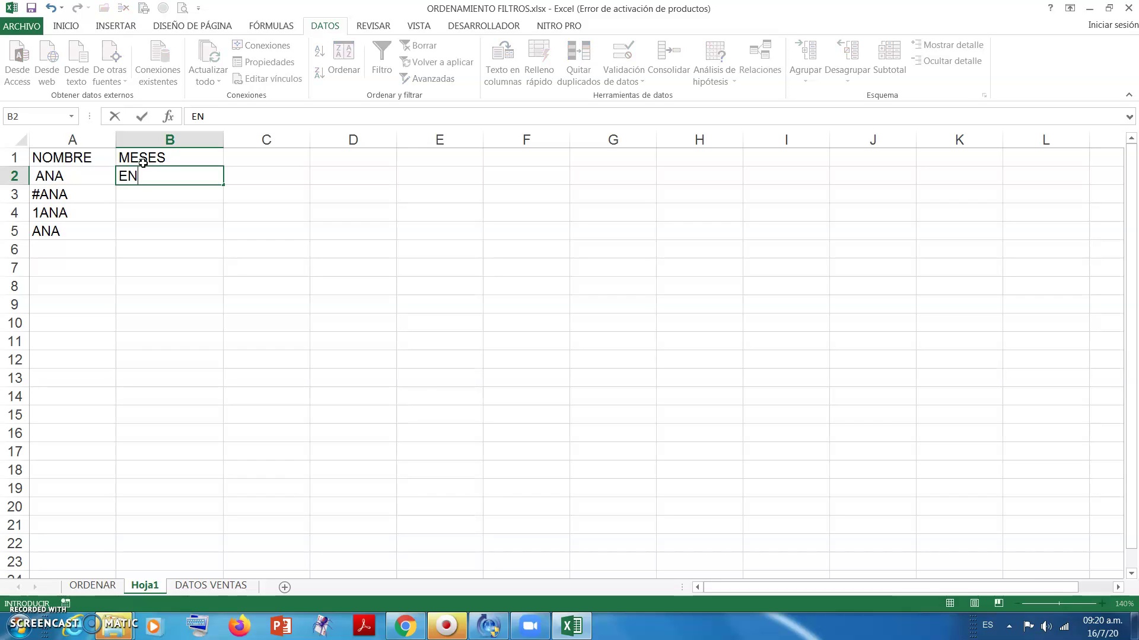
pyautogui.click(178, 194)
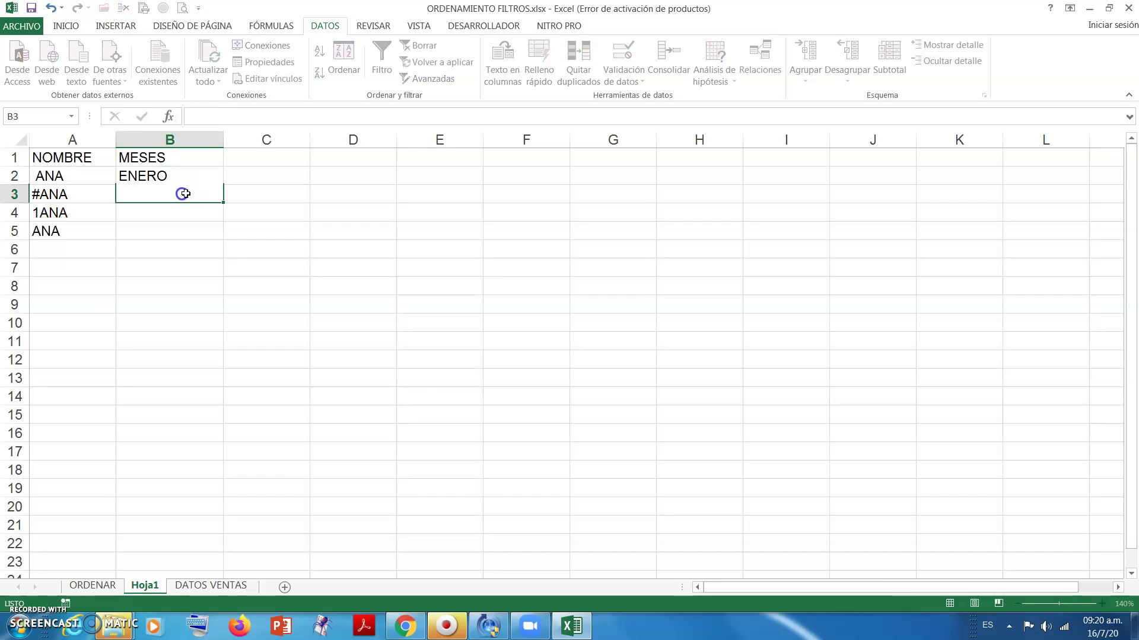
pyautogui.click(202, 178)
pyautogui.moveTo(224, 184); pyautogui.dragTo(199, 390)
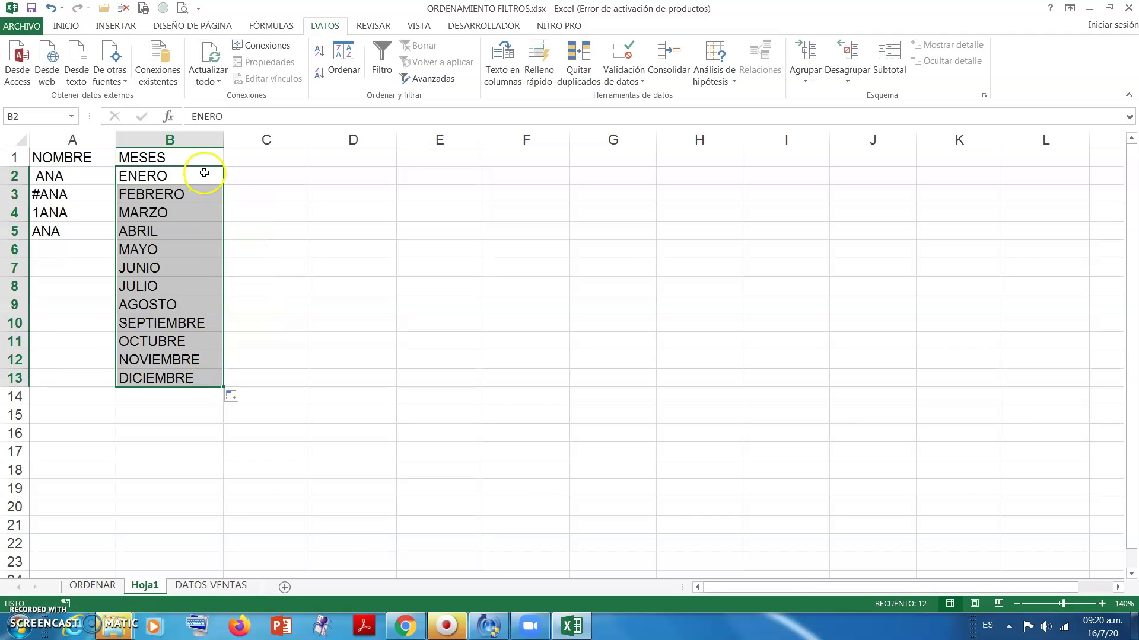
# Step: Go through the months listed in column B one by one to review their calendar order
pyautogui.click(218, 194)
pyautogui.click(175, 231)
pyautogui.click(171, 243)
pyautogui.click(171, 264)
pyautogui.click(172, 286)
pyautogui.click(169, 305)
pyautogui.click(170, 325)
pyautogui.click(179, 344)
pyautogui.click(177, 359)
pyautogui.click(176, 378)
pyautogui.click(187, 361)
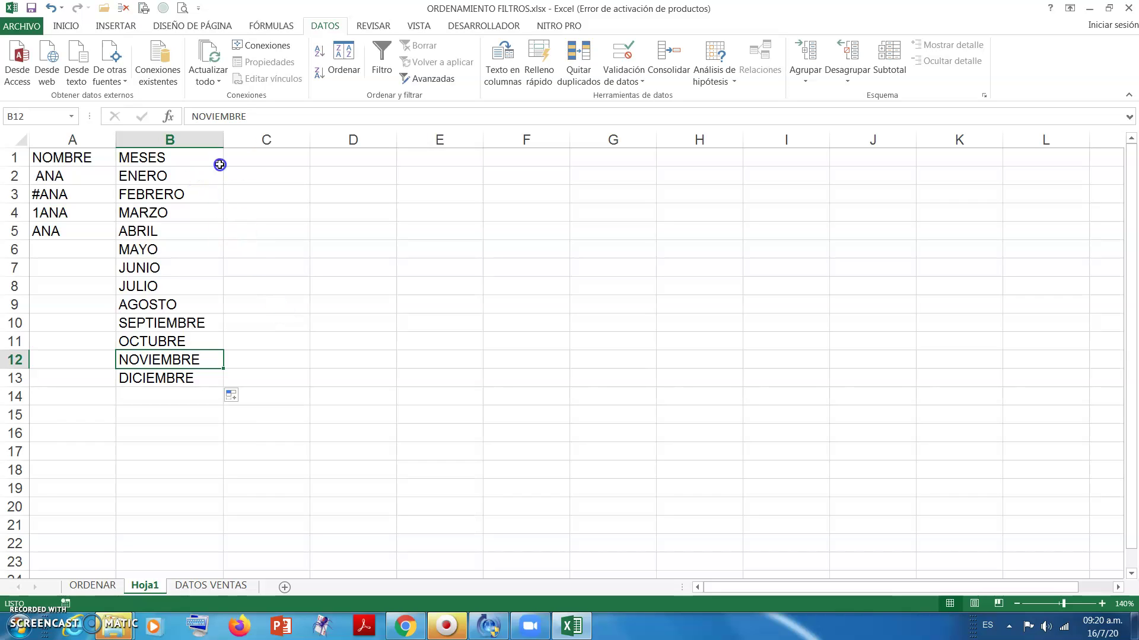
pyautogui.click(240, 157)
pyautogui.click(367, 233)
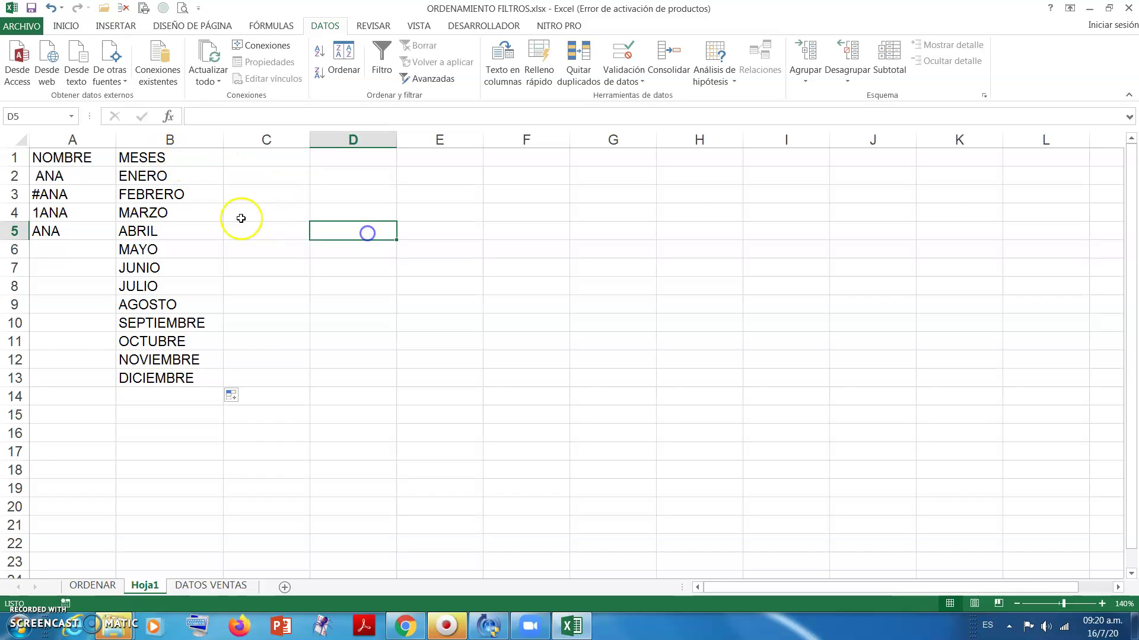
# Step: Sort only the current selection B1:B13 by the MESES column, on values, in A to Z order
pyautogui.moveTo(192, 159); pyautogui.dragTo(180, 378)
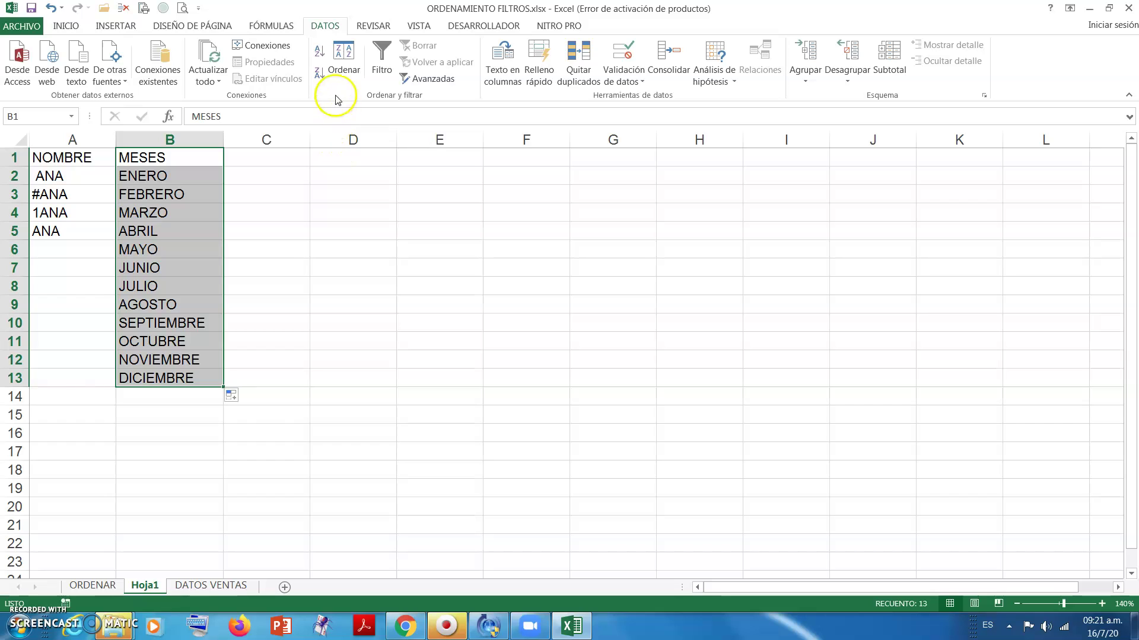
pyautogui.click(343, 55)
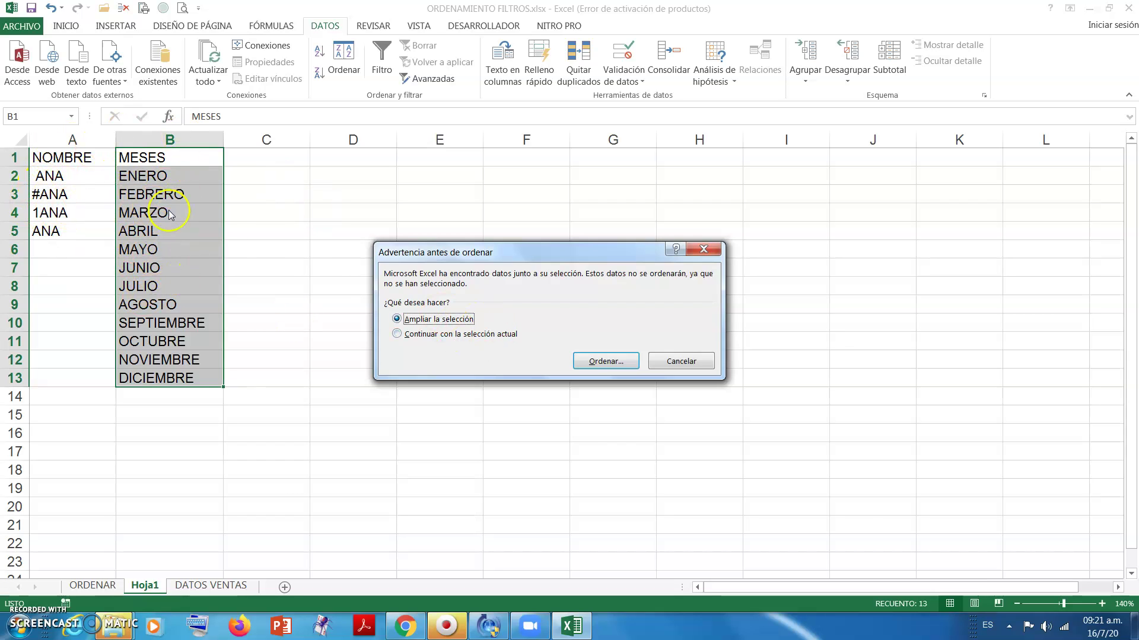
pyautogui.click(398, 336)
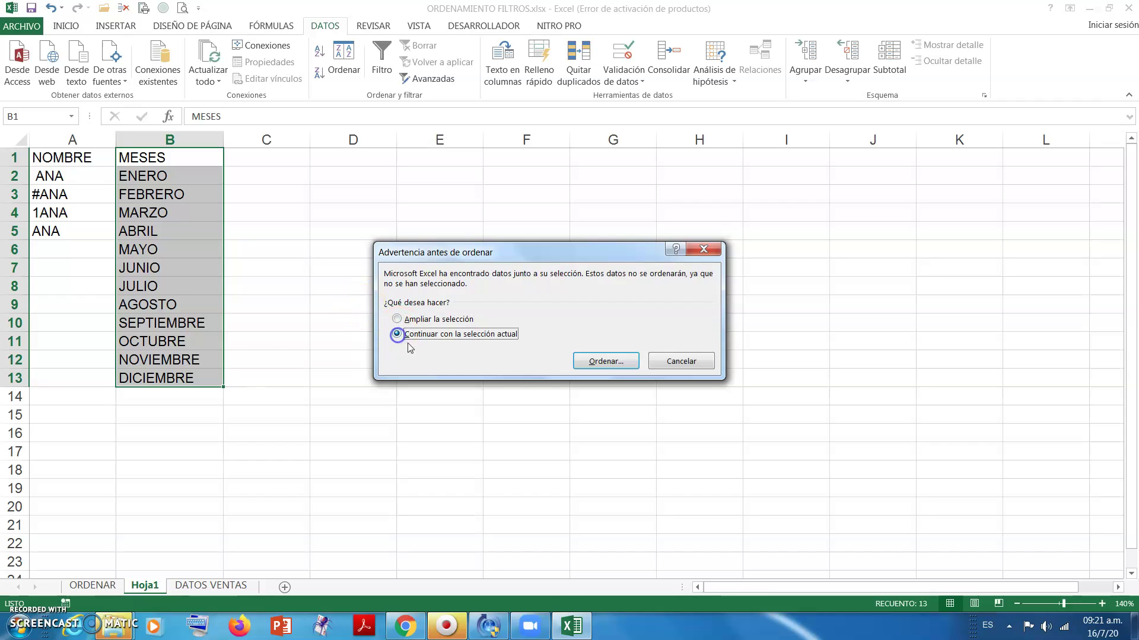
pyautogui.click(600, 366)
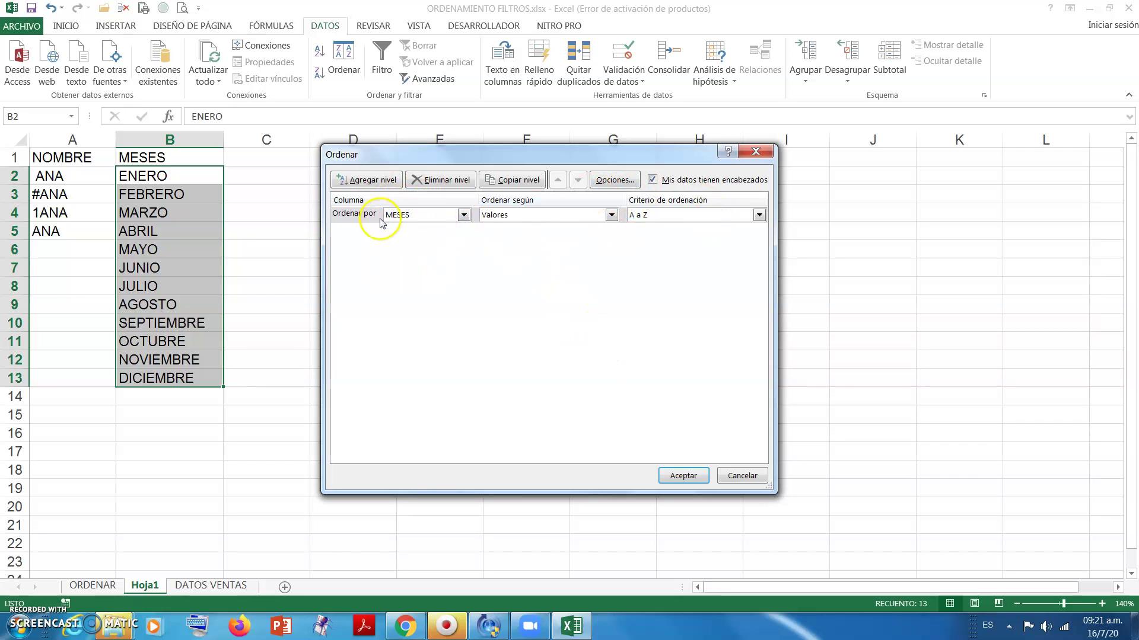
pyautogui.click(469, 217)
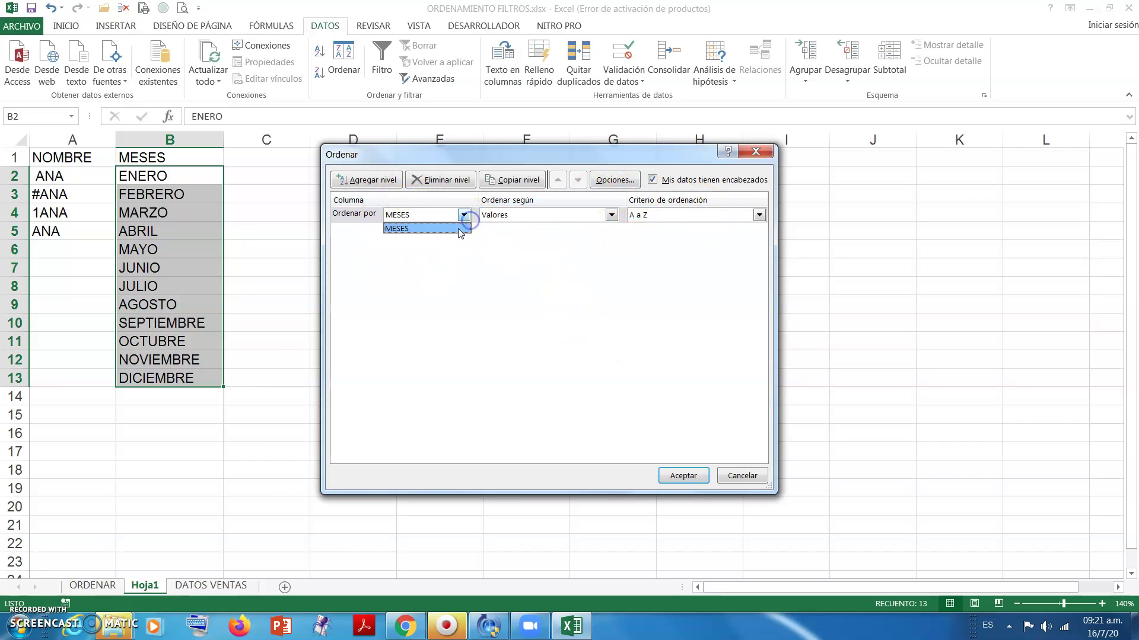
pyautogui.click(464, 228)
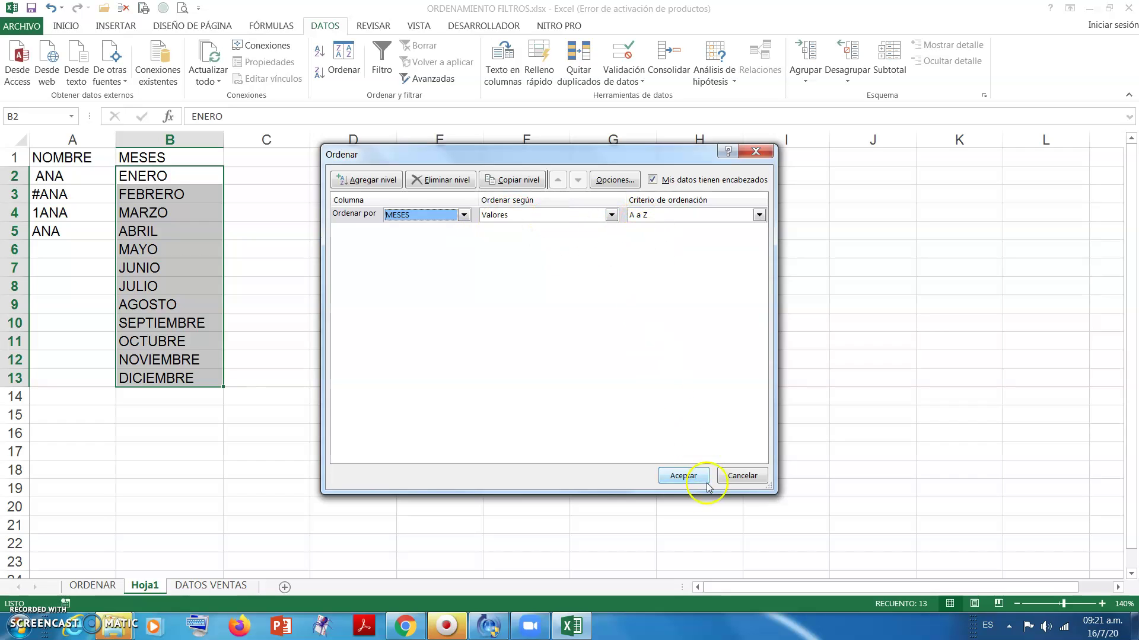
pyautogui.click(683, 475)
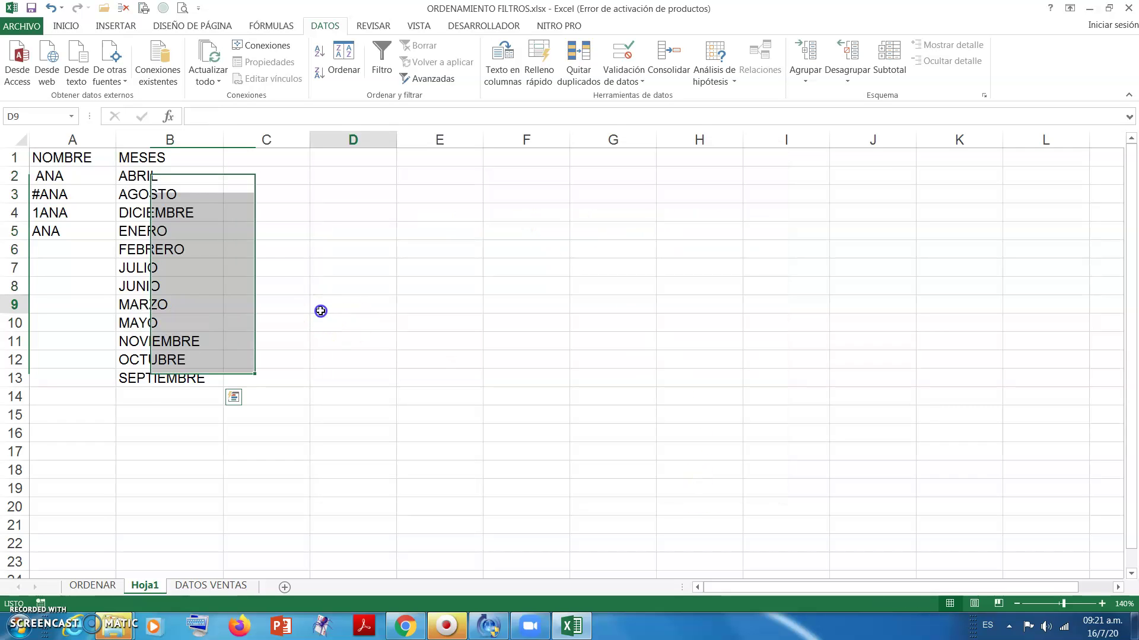
# Step: Examine the order of the sorted months in column B, comparing it with the calendar order
pyautogui.click(321, 310)
pyautogui.moveTo(195, 176); pyautogui.dragTo(200, 329)
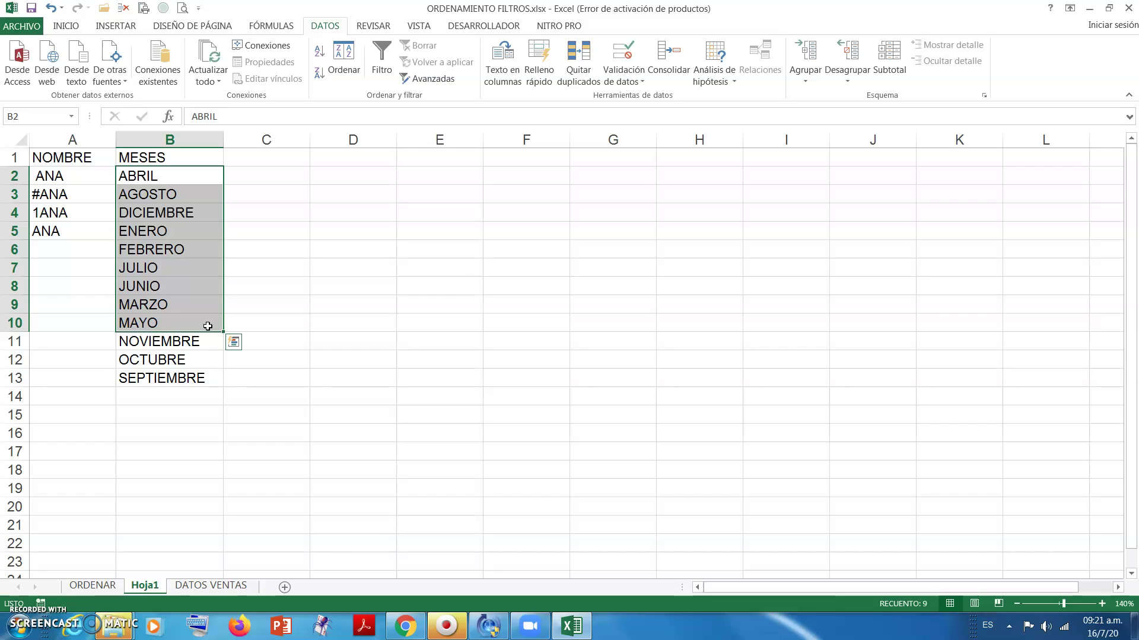
pyautogui.click(293, 274)
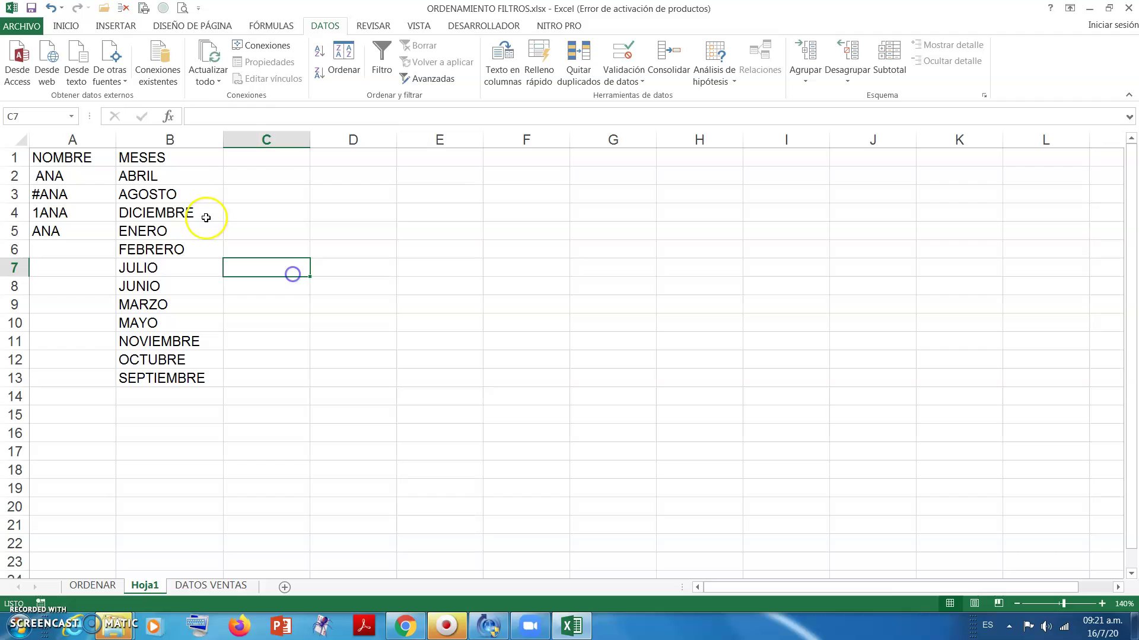
pyautogui.click(165, 176)
pyautogui.click(159, 195)
pyautogui.moveTo(161, 214); pyautogui.dragTo(164, 233)
pyautogui.click(173, 265)
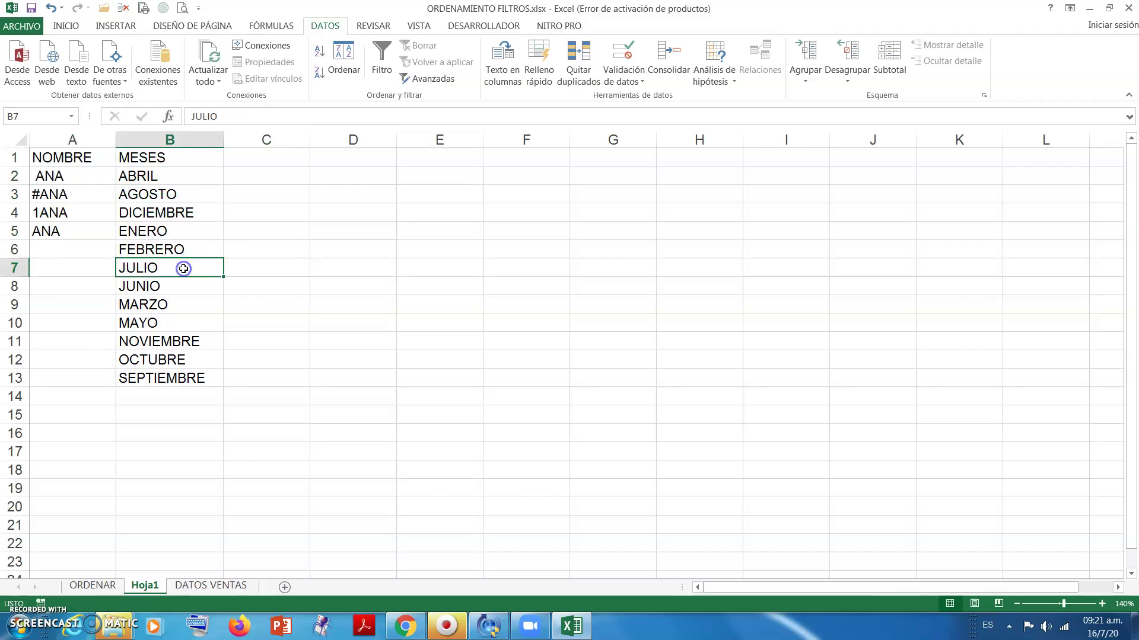
pyautogui.click(453, 263)
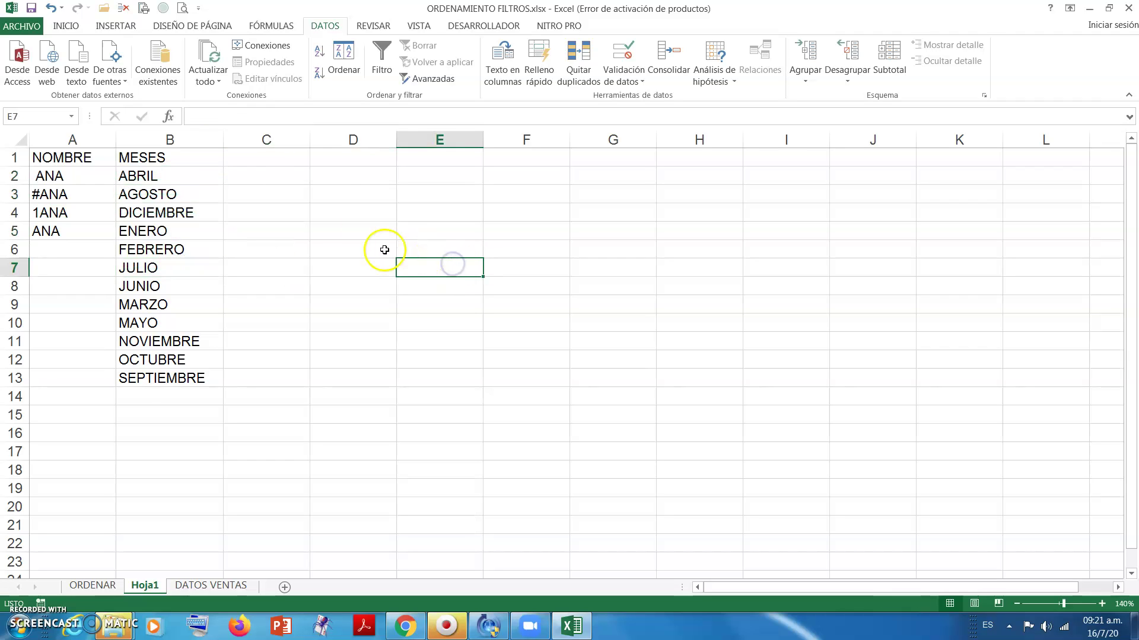
# Step: Sort only the selected MESES range B1:B13 on values, using the custom list enero, febrero, marzo, abril as the order
pyautogui.moveTo(188, 162); pyautogui.dragTo(167, 380)
pyautogui.click(350, 58)
pyautogui.click(429, 336)
pyautogui.click(605, 361)
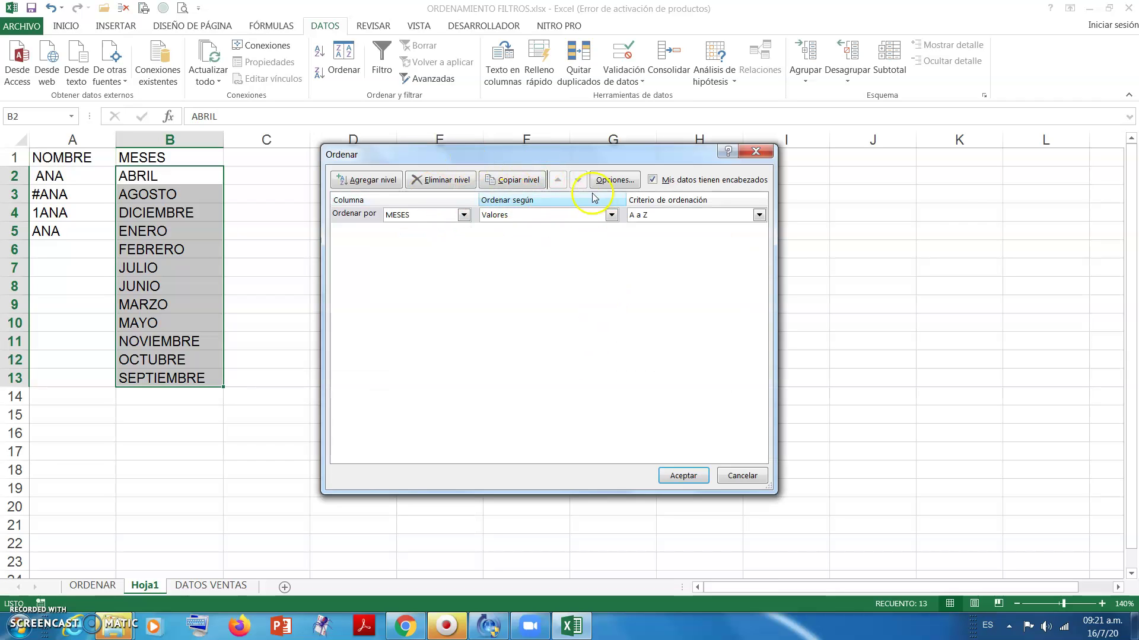
pyautogui.click(759, 215)
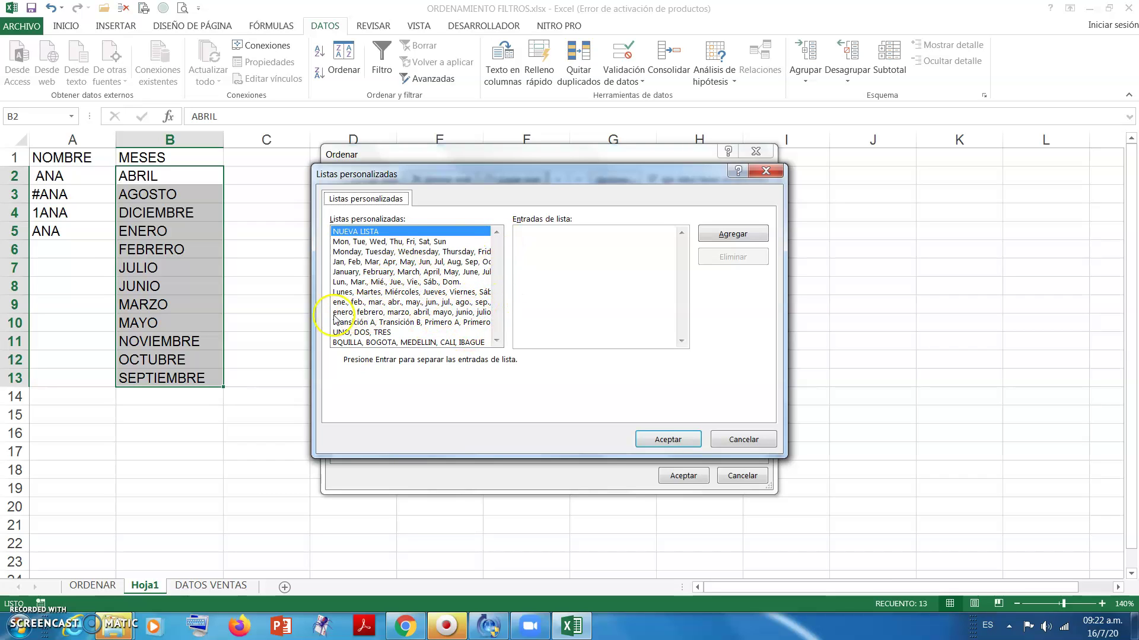
pyautogui.click(364, 313)
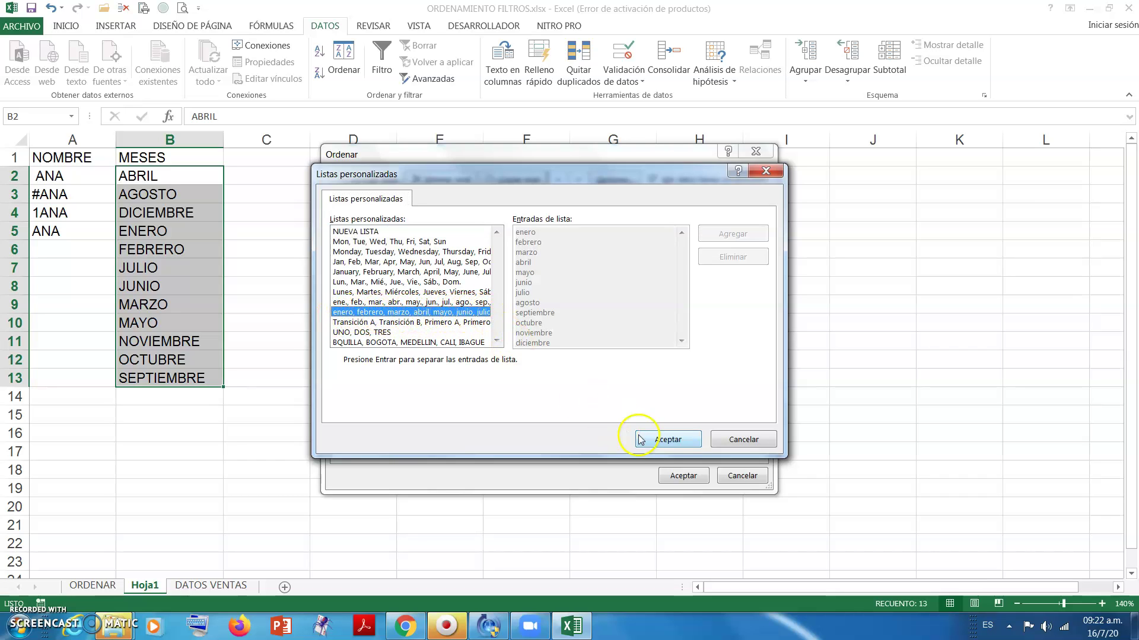
pyautogui.click(658, 442)
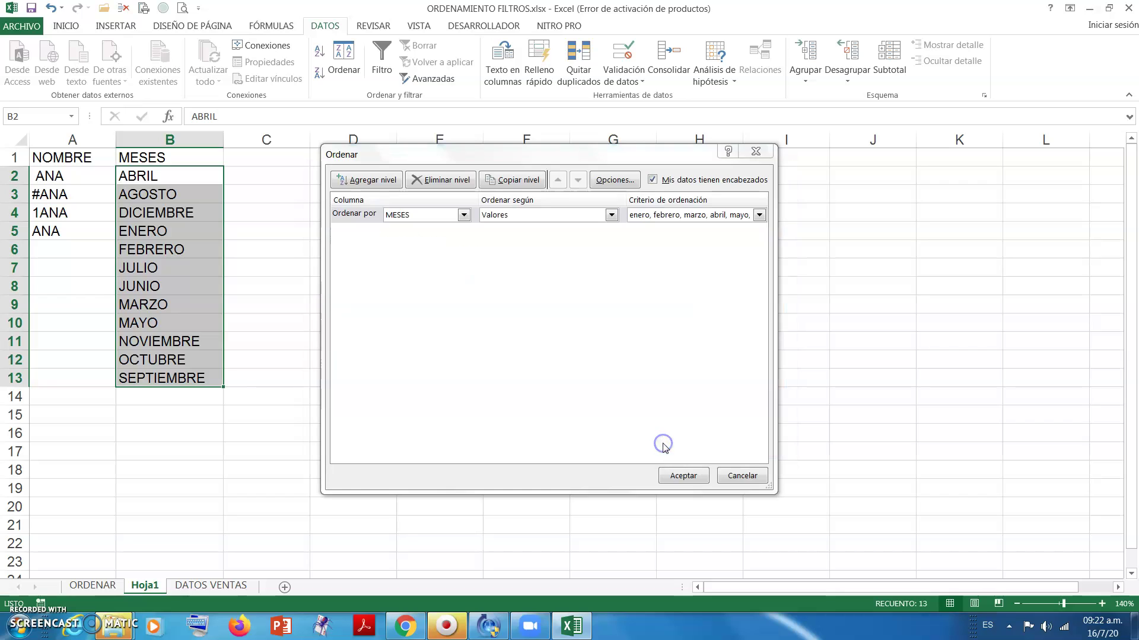
pyautogui.click(683, 476)
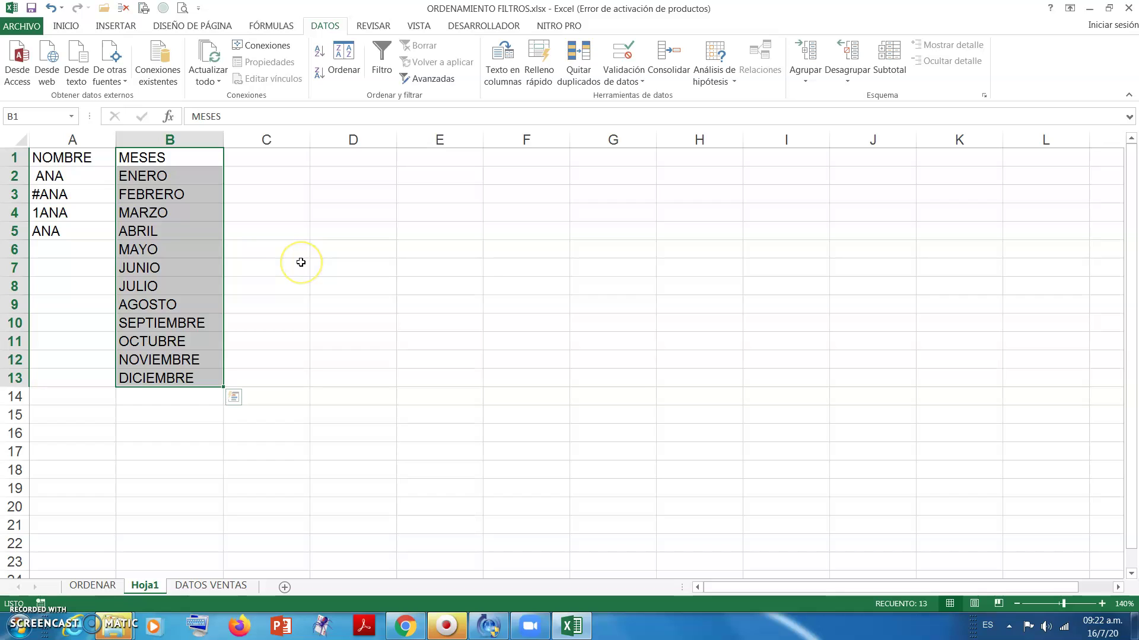
pyautogui.click(314, 214)
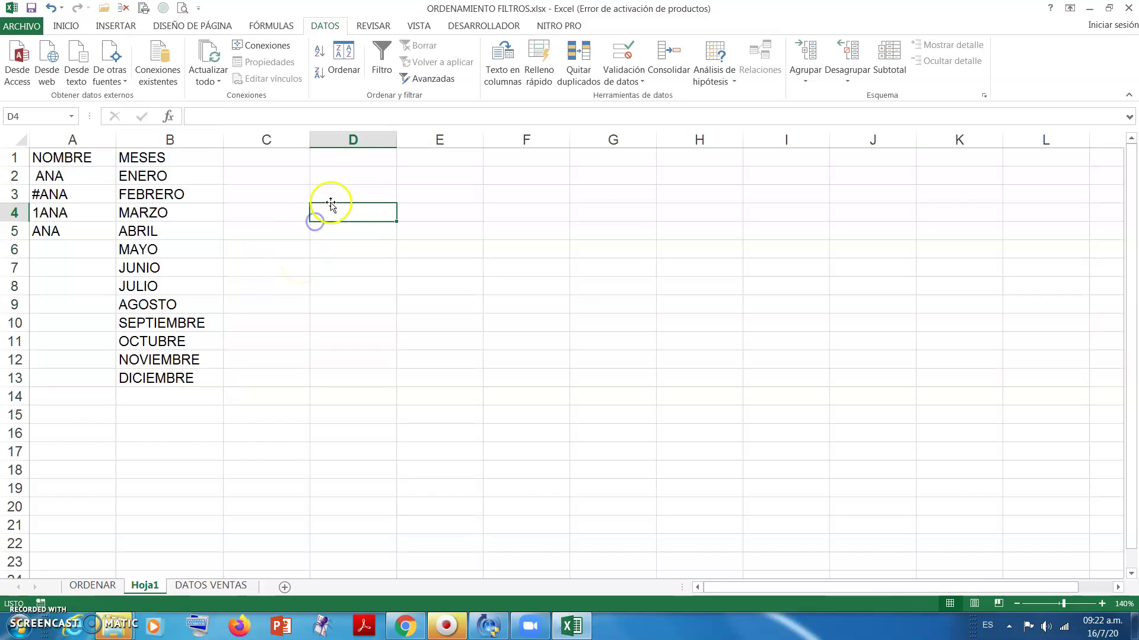
pyautogui.click(347, 174)
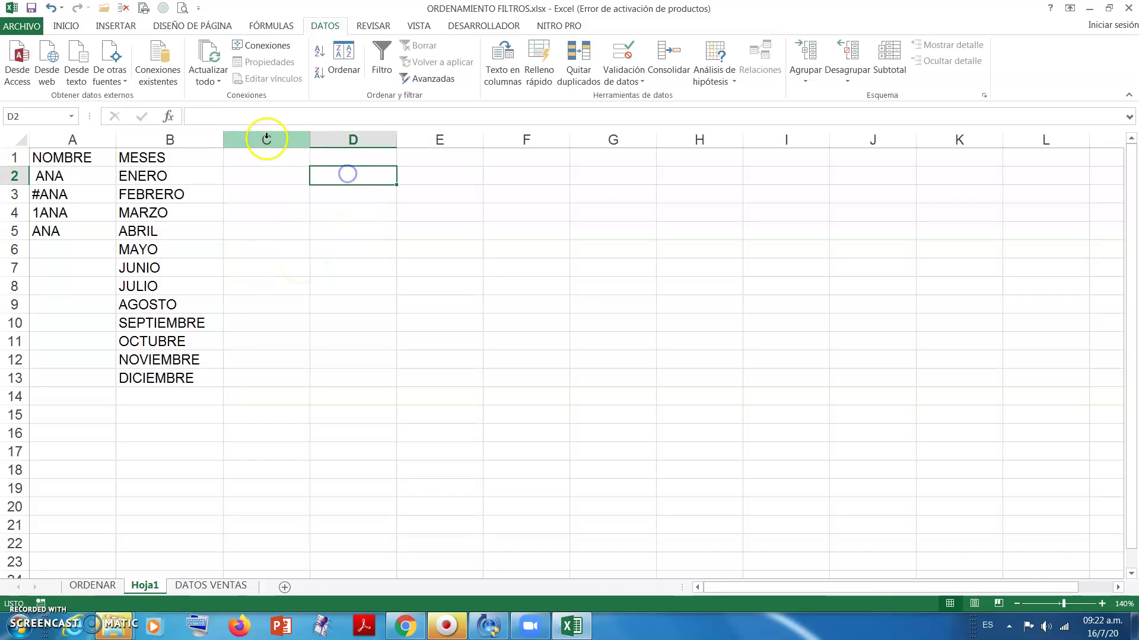
# Step: Open the custom lists editor in the advanced Excel options, examine its list entry and cell import fields, and cancel without changes
pyautogui.click(37, 27)
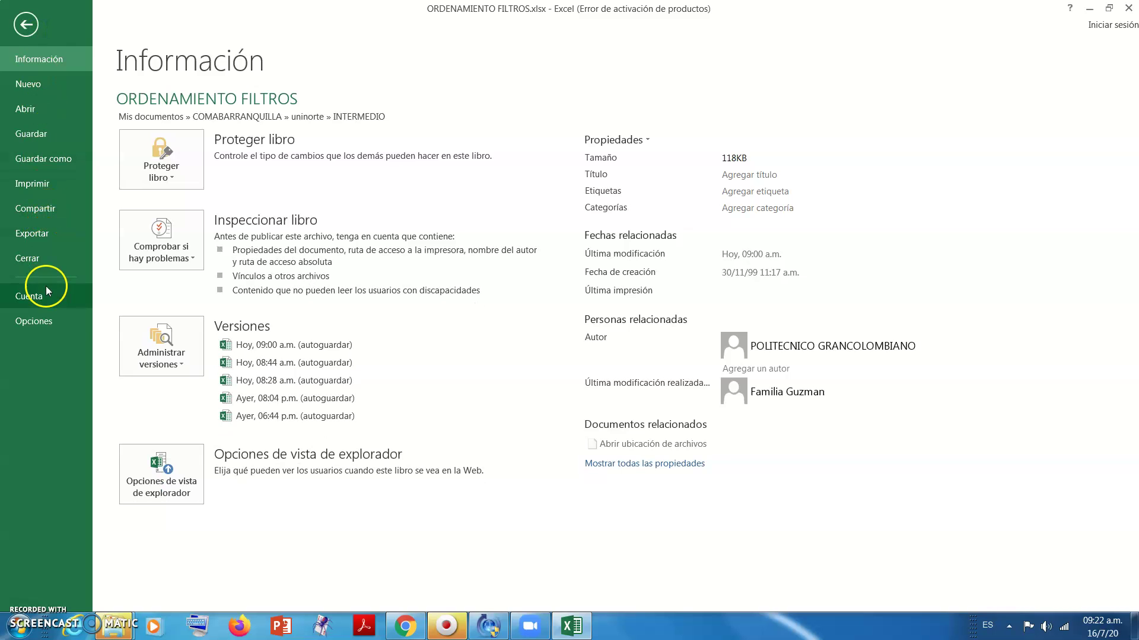
pyautogui.click(43, 324)
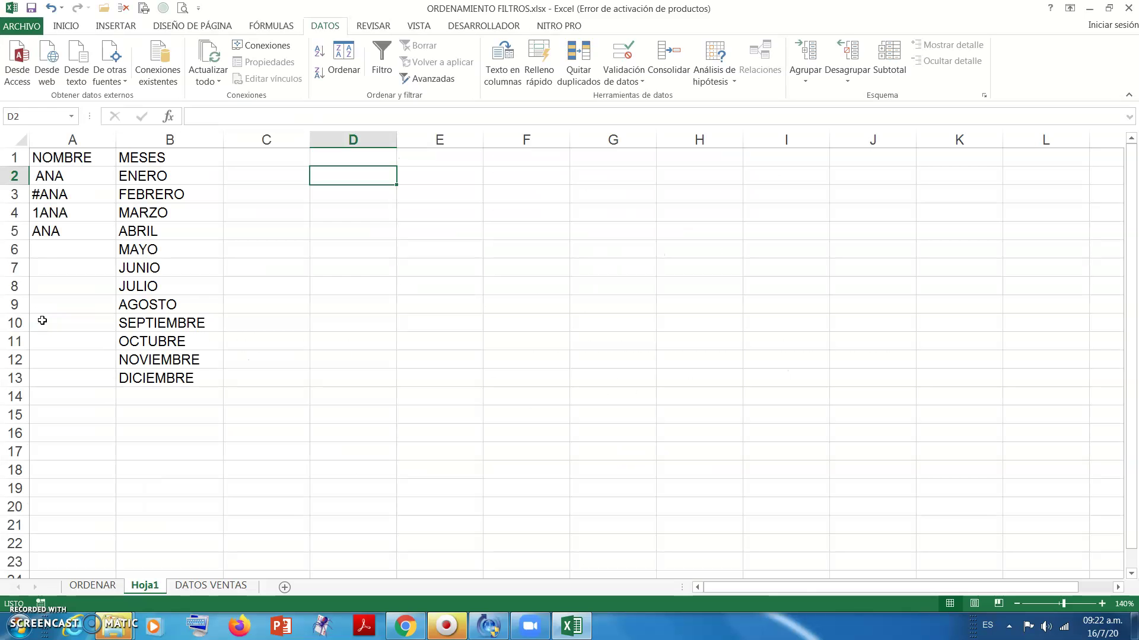
pyautogui.click(181, 173)
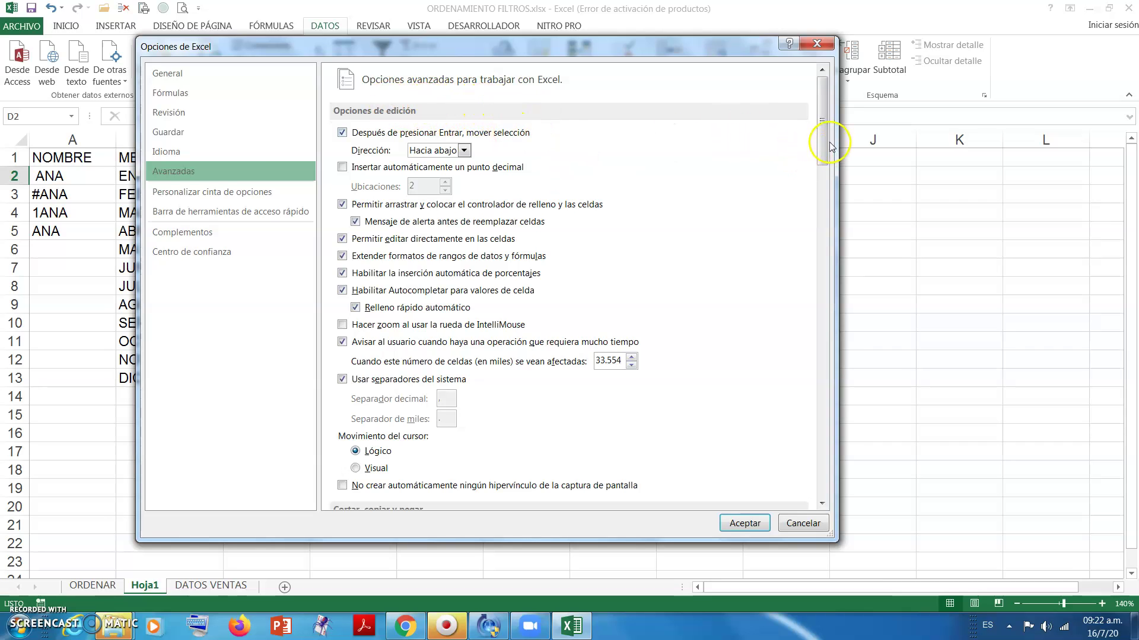
pyautogui.moveTo(822, 134); pyautogui.dragTo(853, 427)
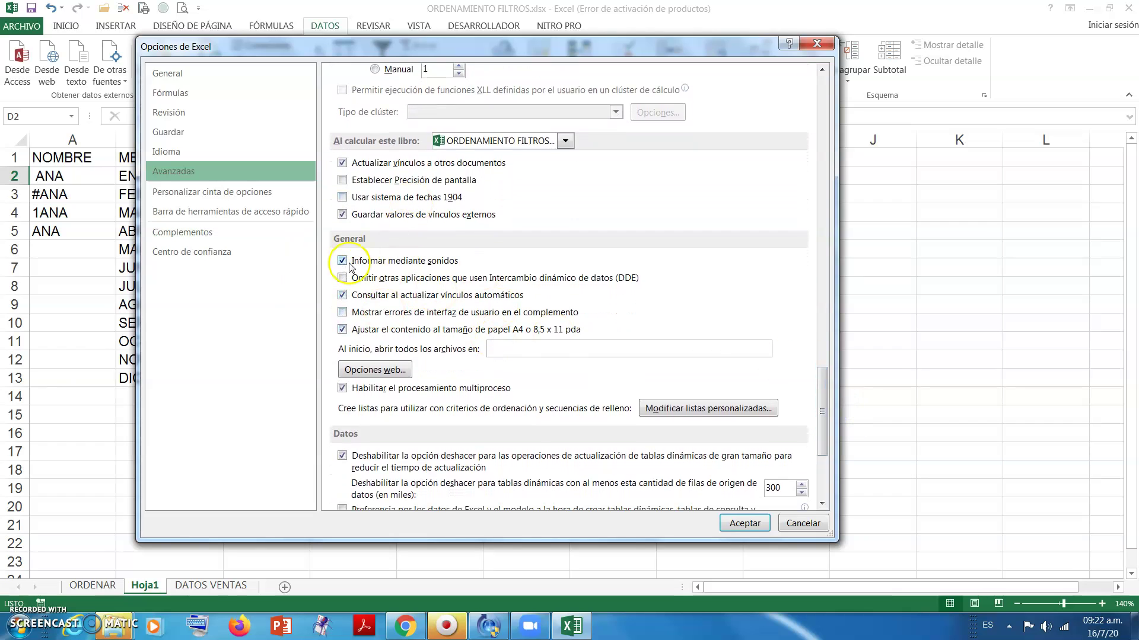
pyautogui.click(686, 417)
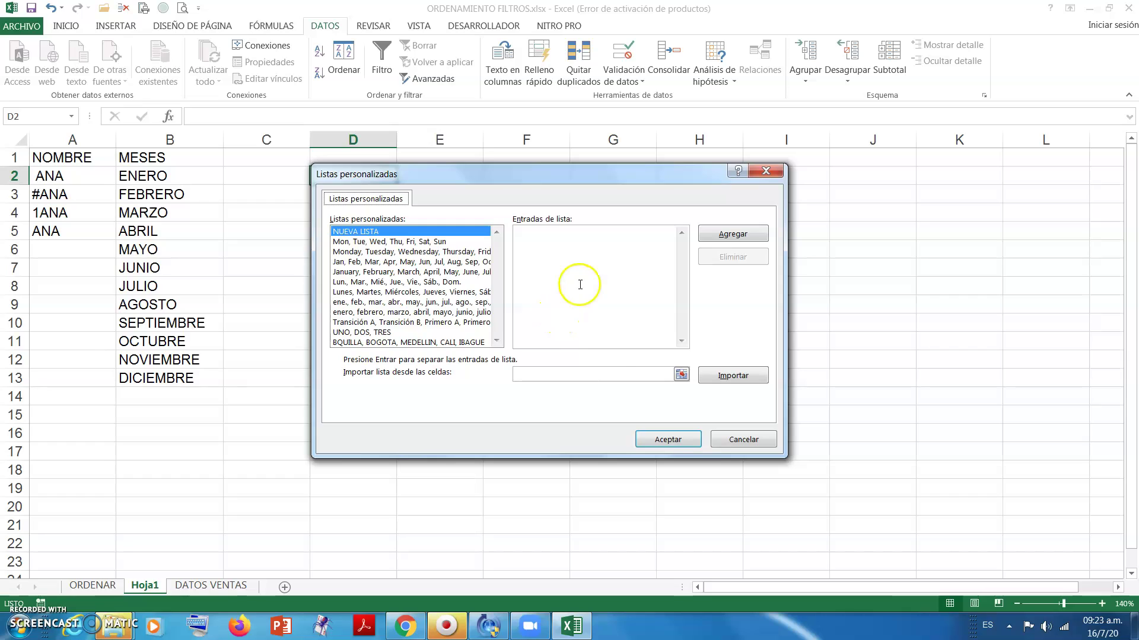
pyautogui.click(622, 370)
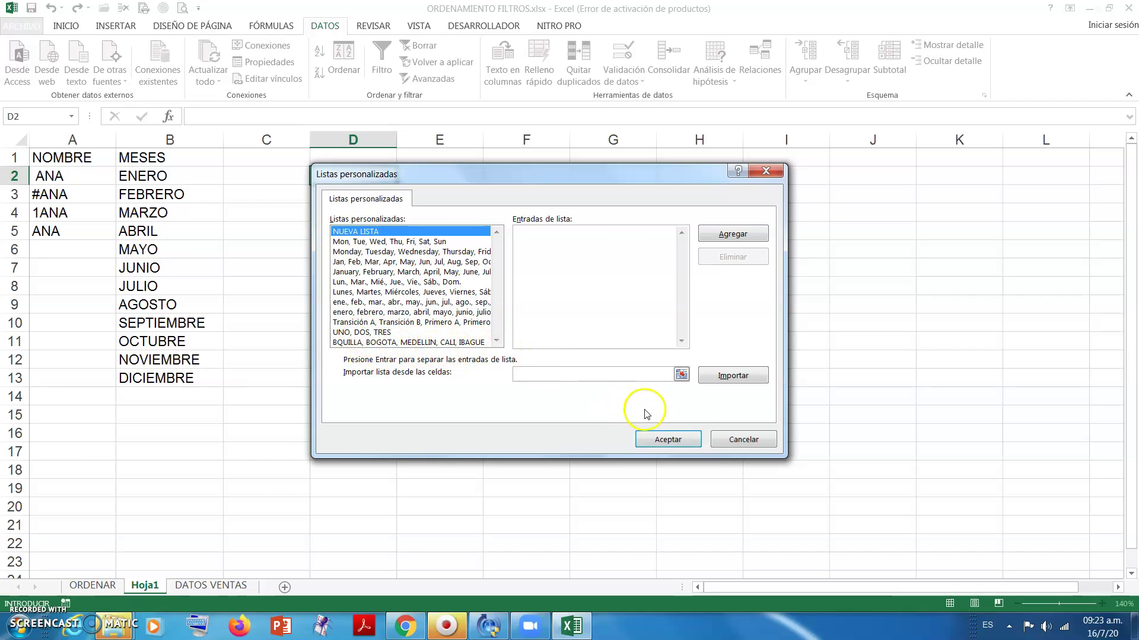
pyautogui.click(743, 439)
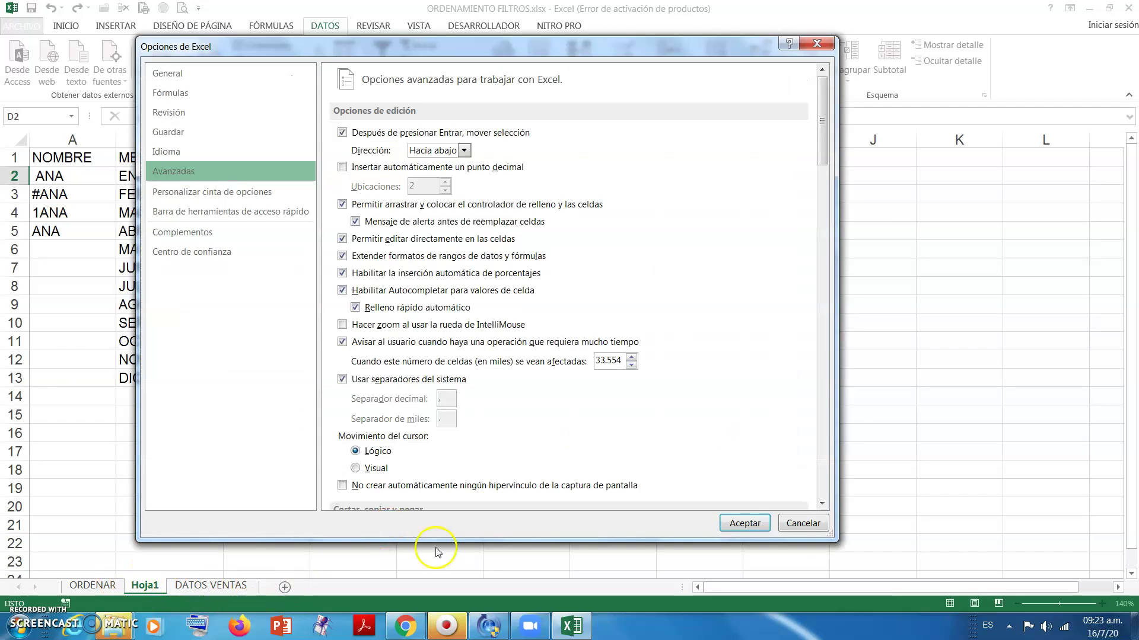
pyautogui.click(801, 524)
# Step: On the ORDENAR sheet, go through the cities in G6:G10 one by one to review their non-alphabetical order
pyautogui.click(93, 585)
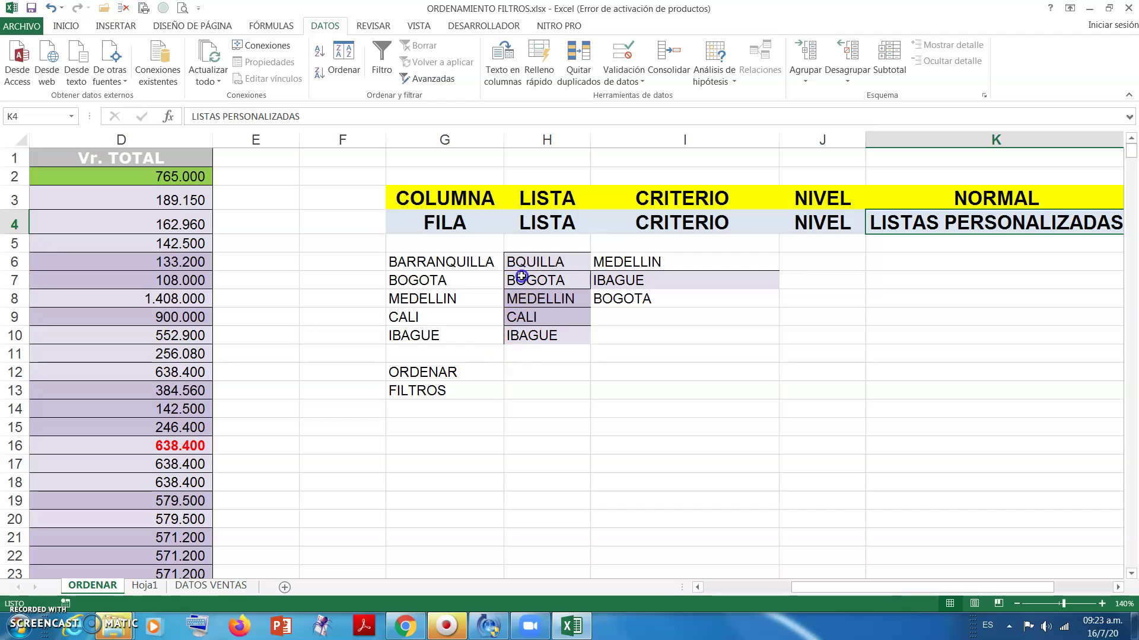
pyautogui.click(452, 262)
pyautogui.click(447, 282)
pyautogui.click(437, 302)
pyautogui.click(430, 317)
pyautogui.click(420, 335)
pyautogui.click(431, 317)
pyautogui.click(439, 299)
pyautogui.click(438, 281)
pyautogui.click(439, 262)
pyautogui.click(431, 282)
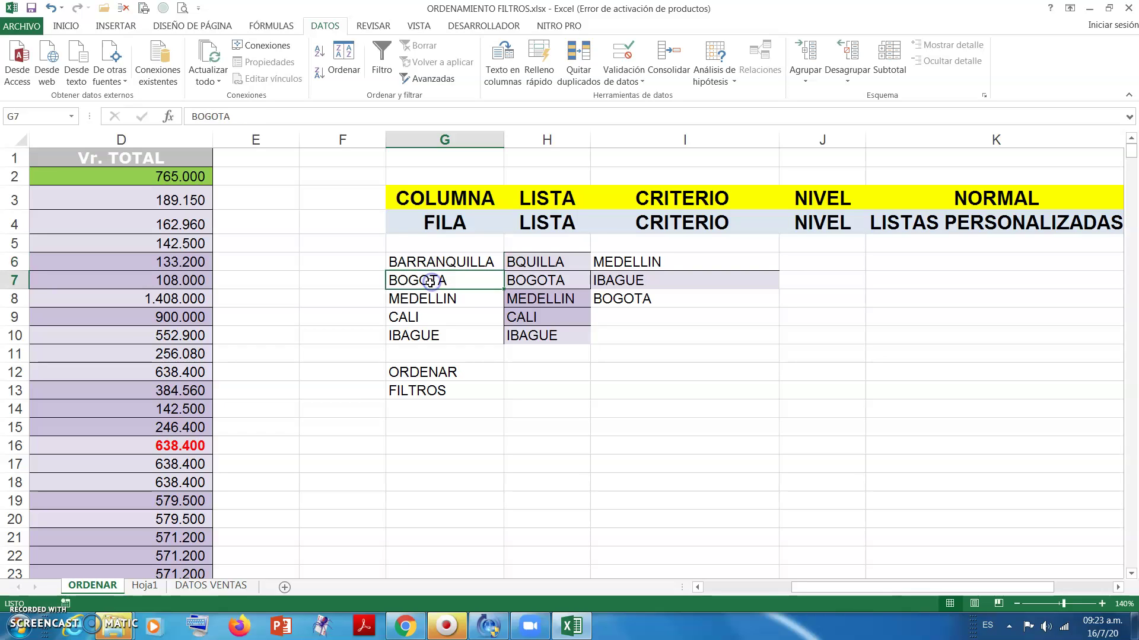
pyautogui.click(419, 298)
pyautogui.click(427, 316)
pyautogui.click(419, 297)
pyautogui.click(423, 280)
pyautogui.click(427, 261)
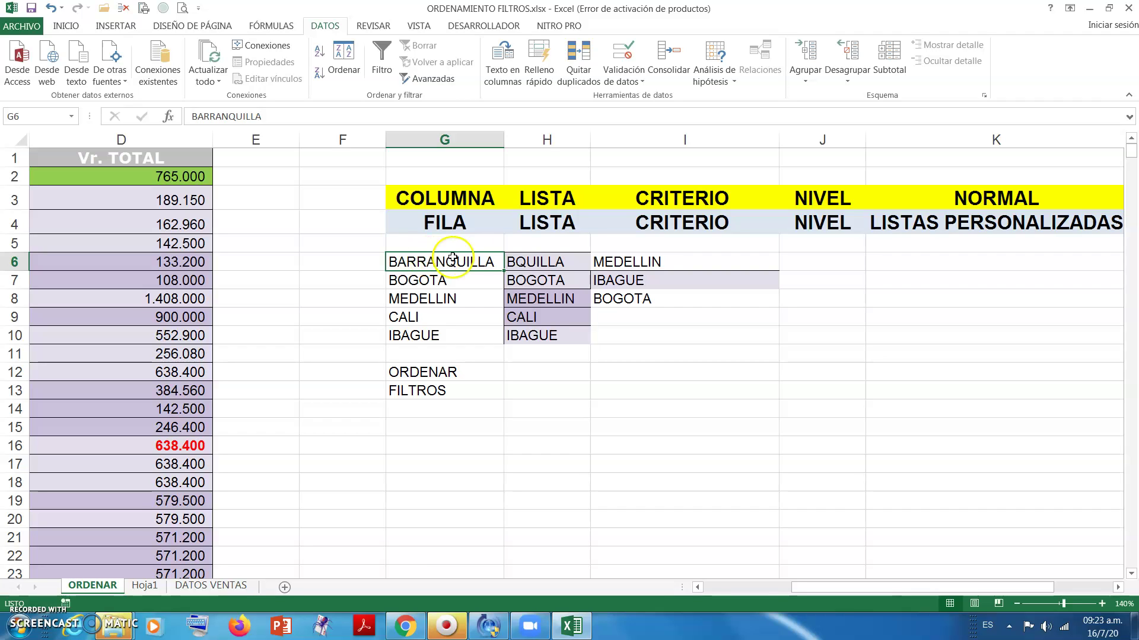
# Step: Copy the entire SEDE column B and paste it into column N, starting at N1
pyautogui.moveTo(806, 586); pyautogui.dragTo(774, 587)
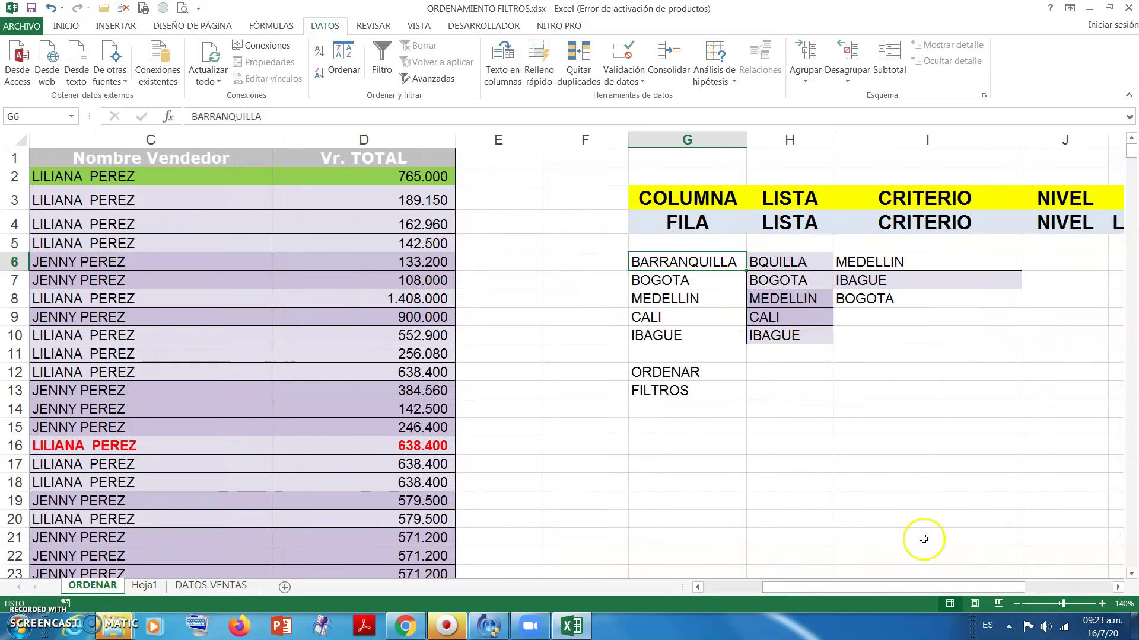
pyautogui.moveTo(869, 589); pyautogui.dragTo(783, 589)
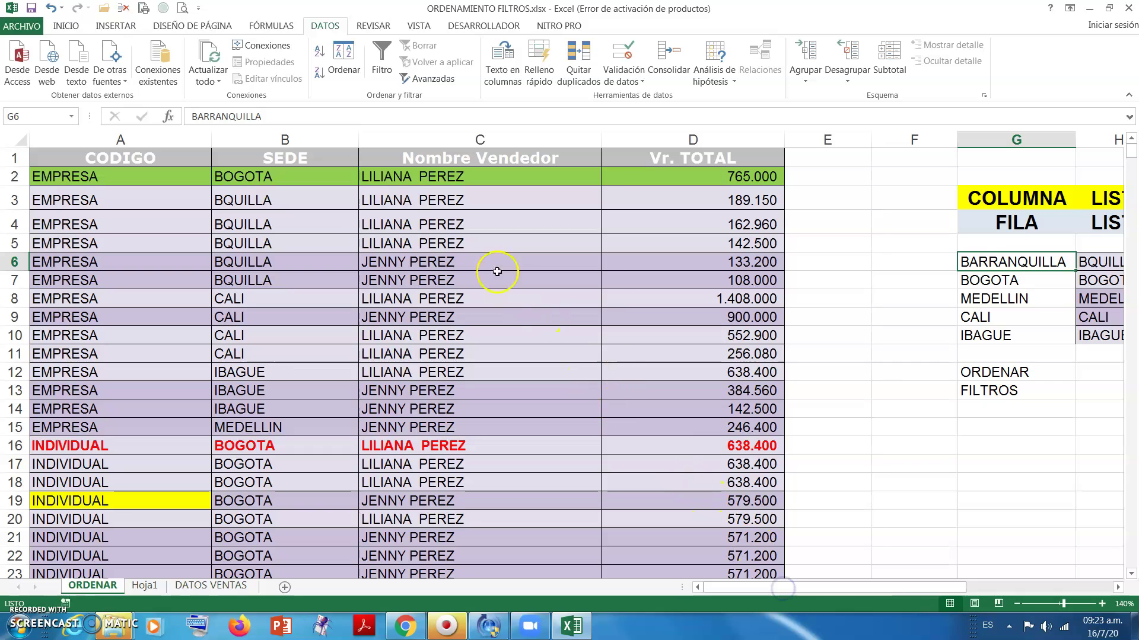
pyautogui.click(291, 159)
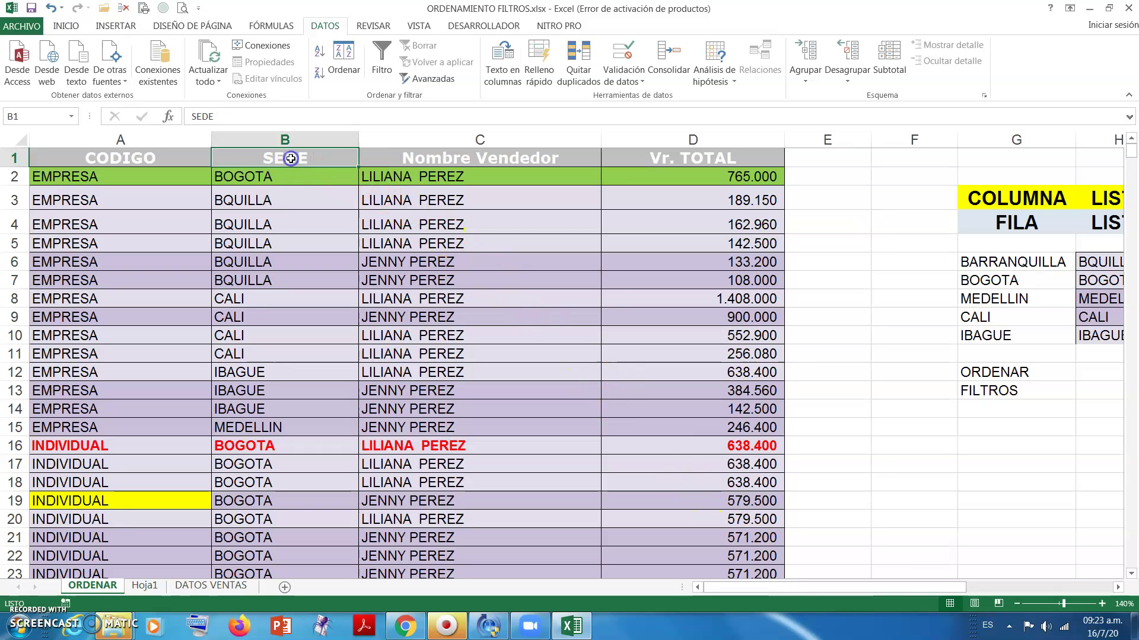
pyautogui.click(288, 140)
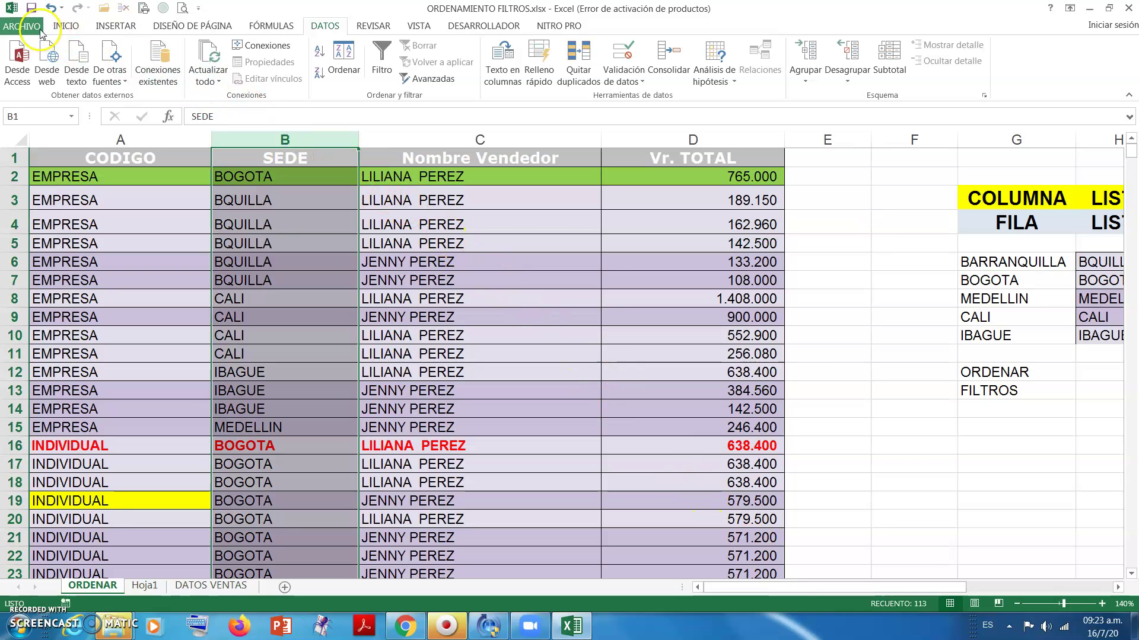
pyautogui.click(64, 25)
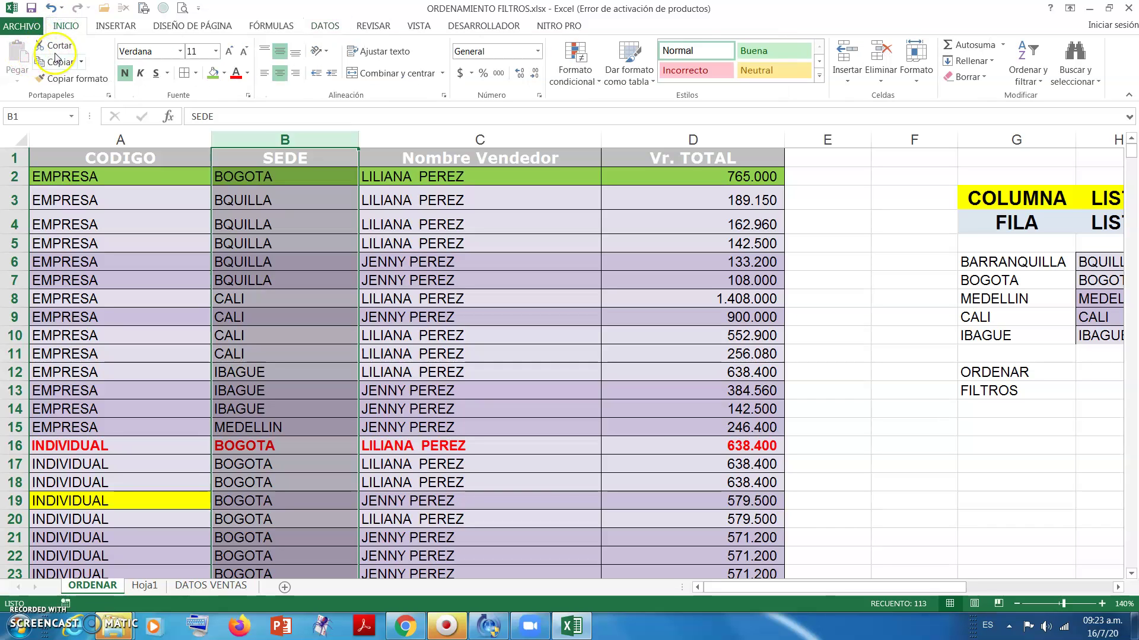
pyautogui.click(56, 60)
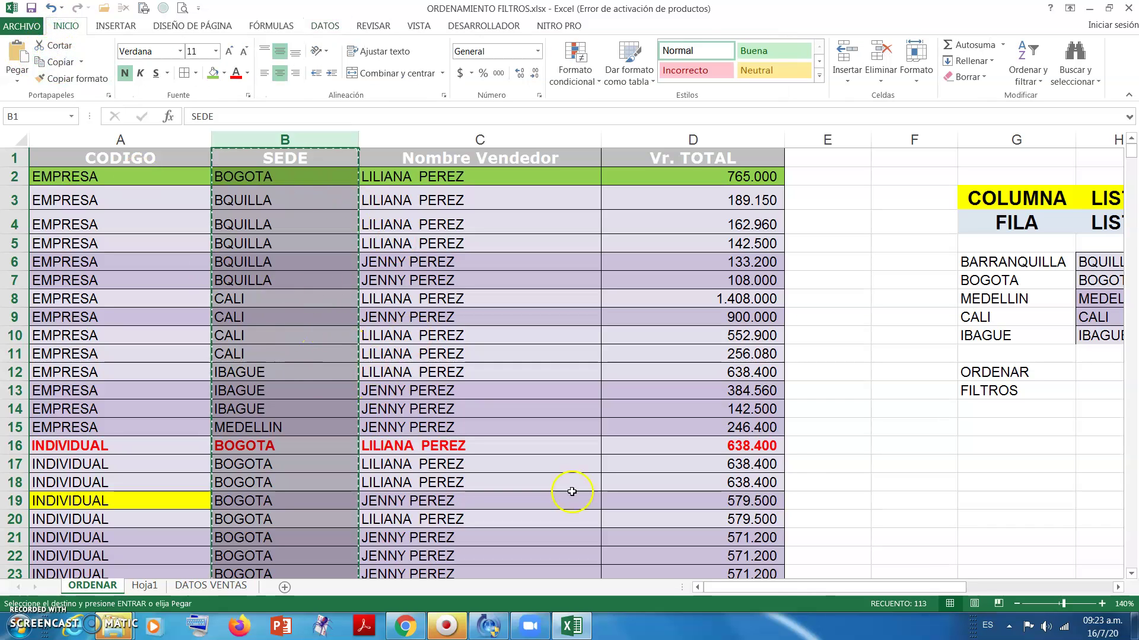
pyautogui.click(1116, 587)
pyautogui.click(1117, 587)
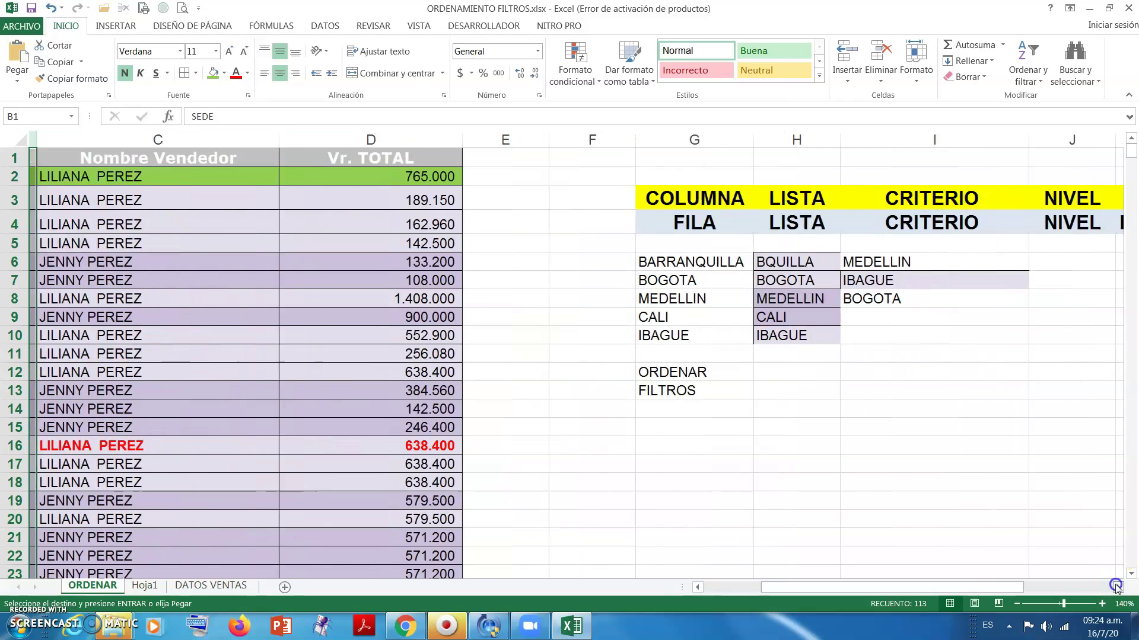
pyautogui.click(1116, 587)
pyautogui.click(1116, 587)
pyautogui.click(1116, 587)
pyautogui.click(1117, 587)
pyautogui.click(1116, 587)
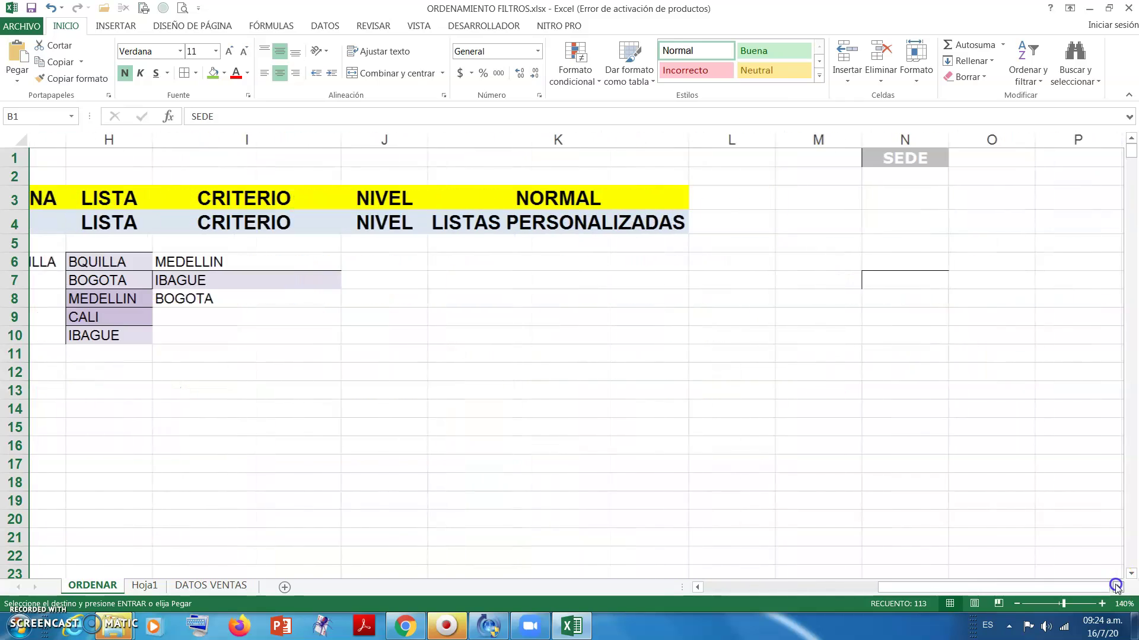
pyautogui.click(870, 165)
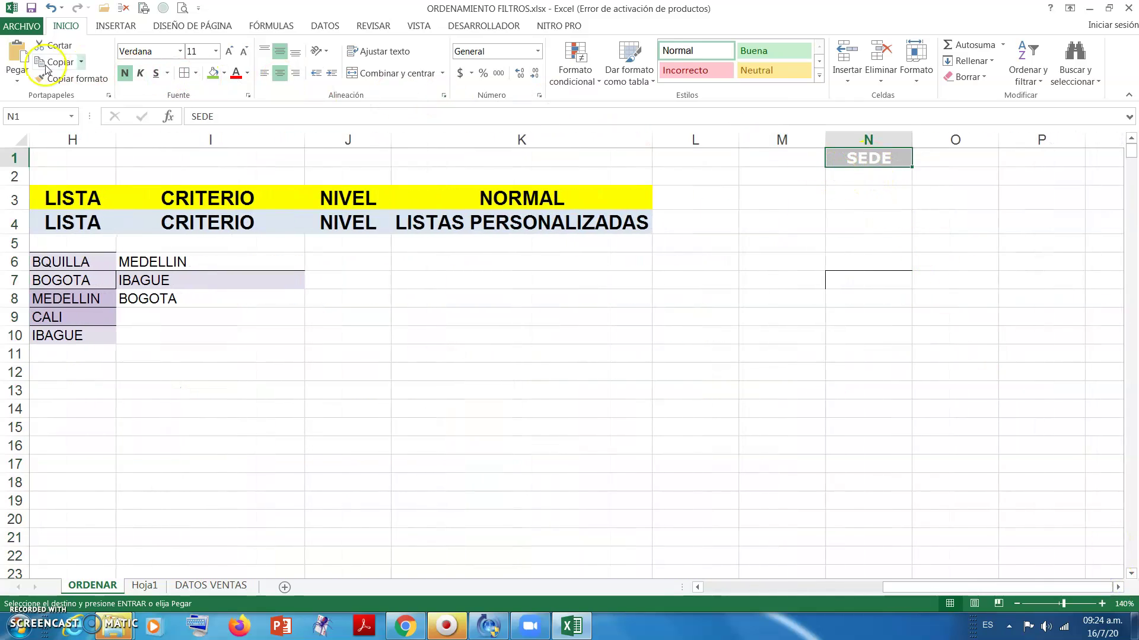
pyautogui.click(17, 59)
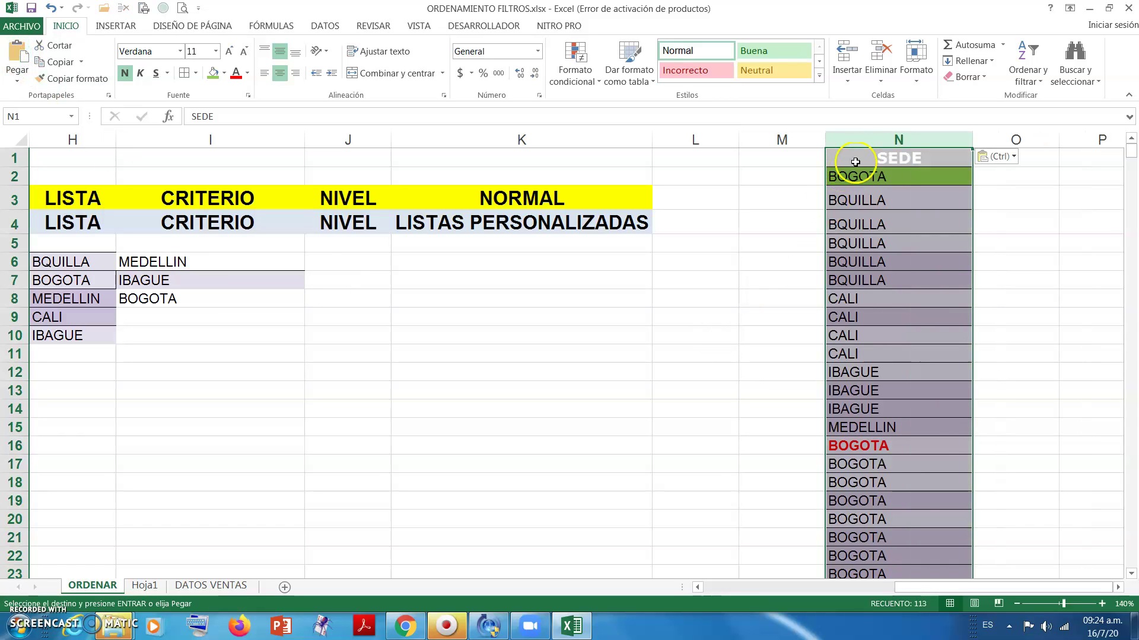
# Step: Remove the duplicates from the SEDE column N, treating the first row as a header, and select the unique cities in N2:N6
pyautogui.click(328, 27)
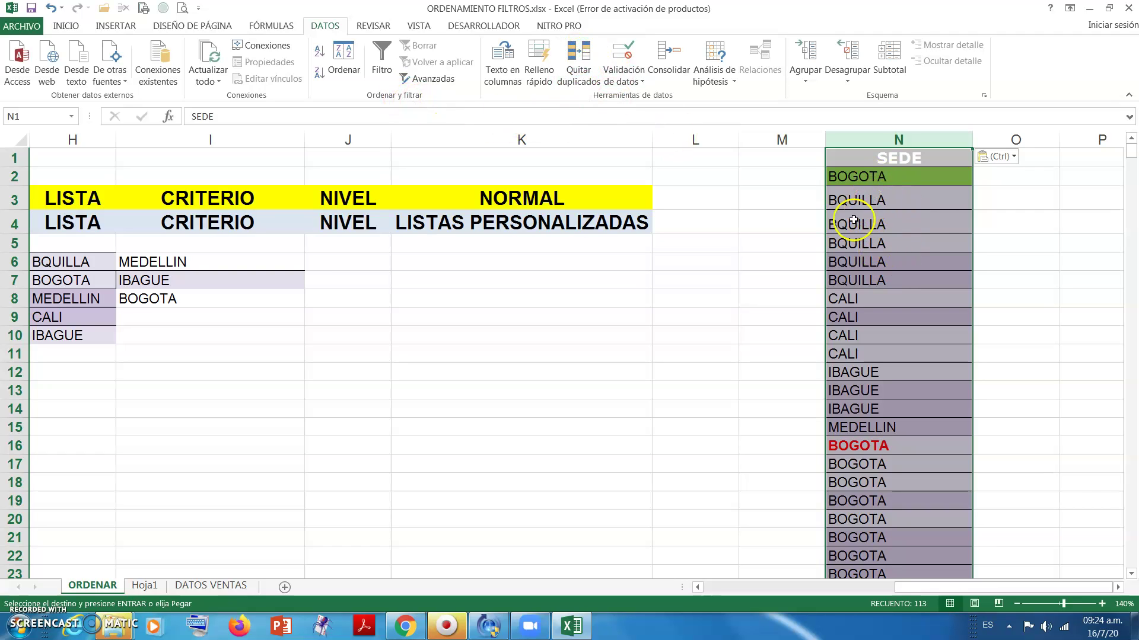
pyautogui.click(579, 74)
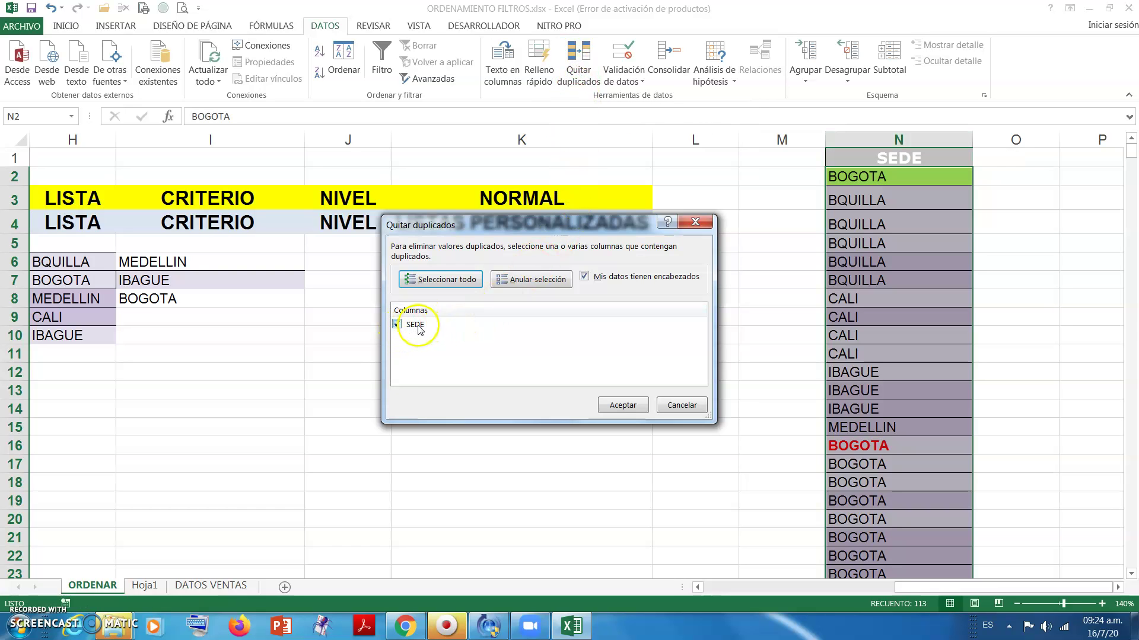
pyautogui.click(633, 408)
pyautogui.click(579, 341)
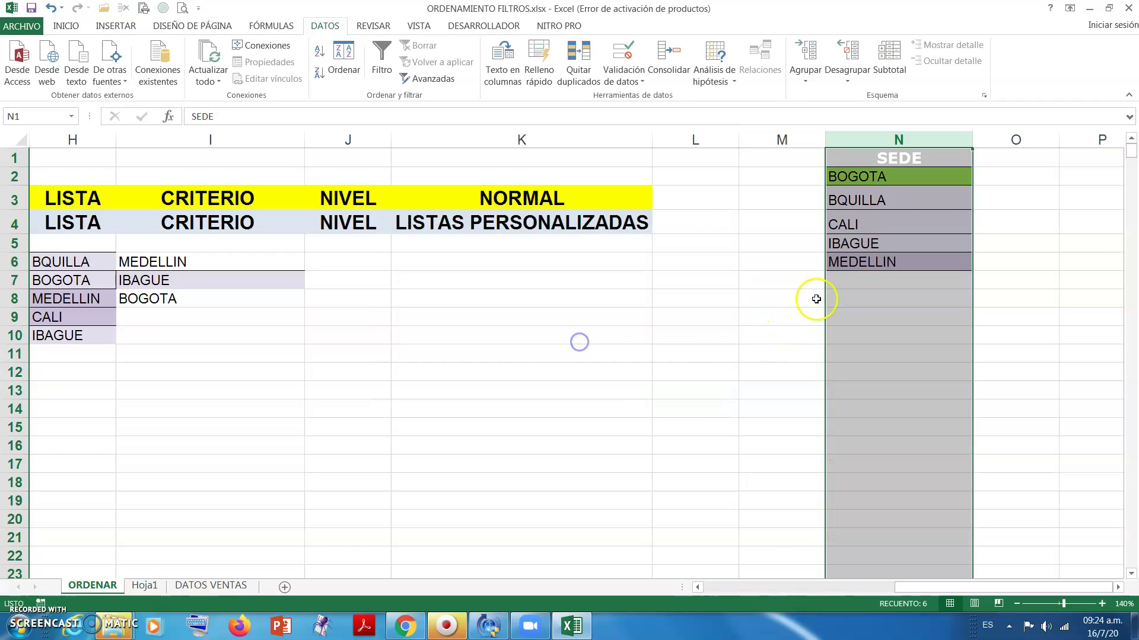
pyautogui.moveTo(853, 176); pyautogui.dragTo(846, 258)
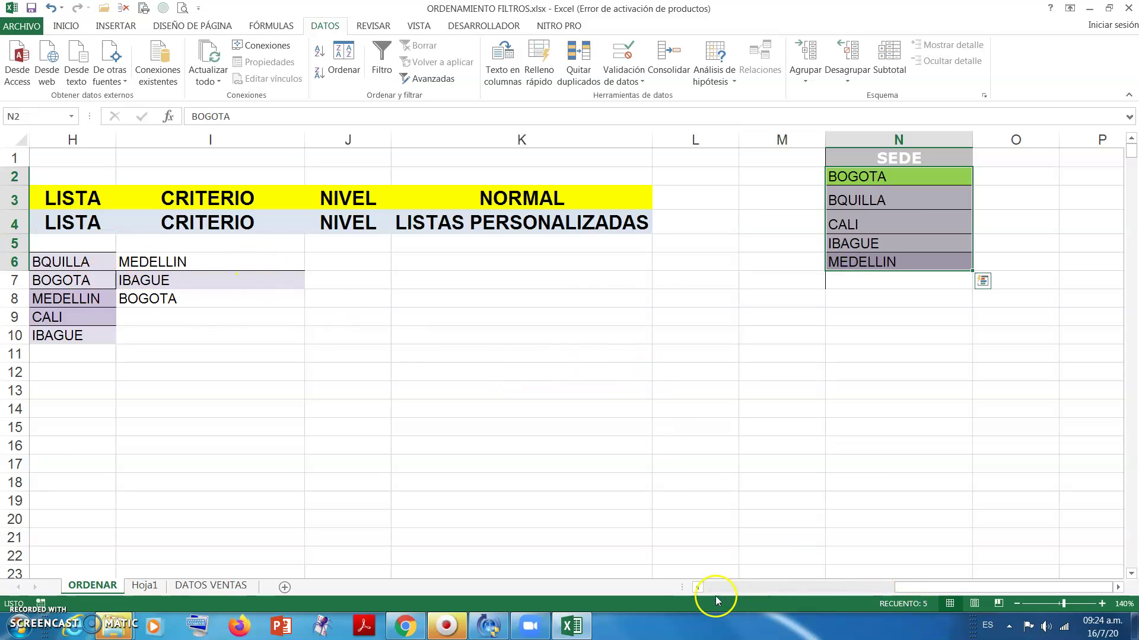
# Step: Go through the cities in H6:H10 one by one to review the order intended for the custom list
pyautogui.click(697, 587)
pyautogui.click(697, 588)
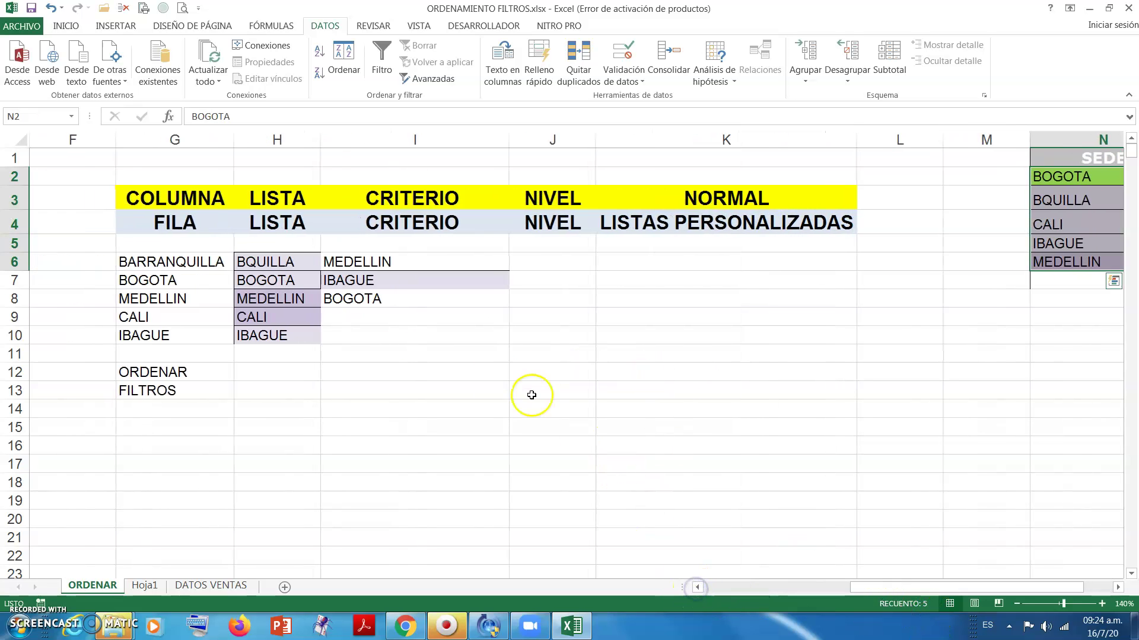
pyautogui.click(285, 268)
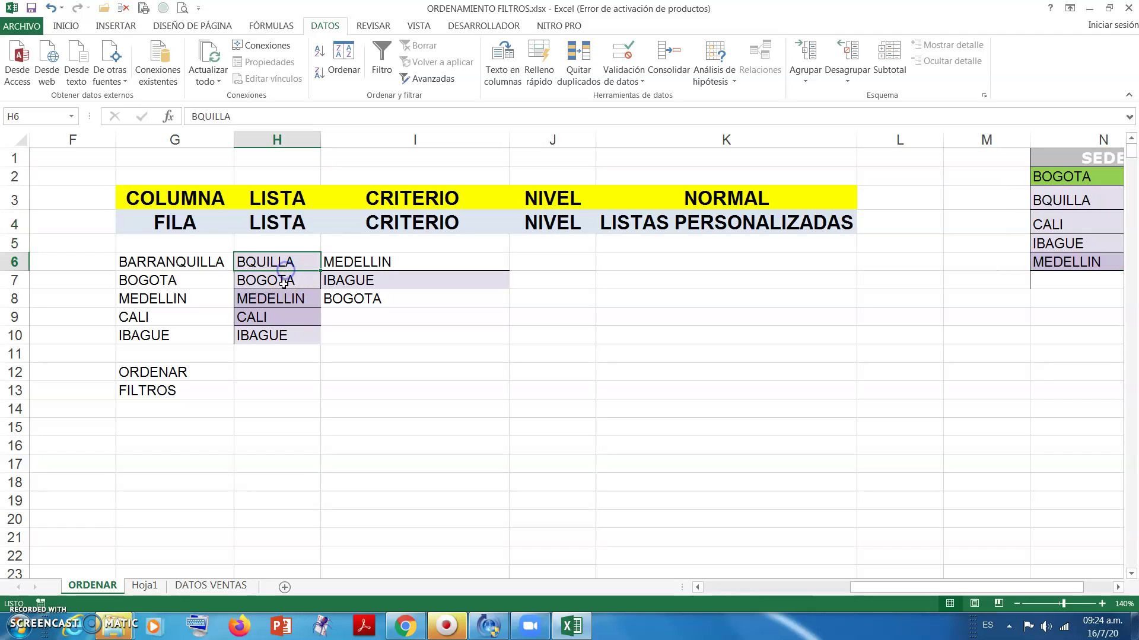
pyautogui.click(283, 288)
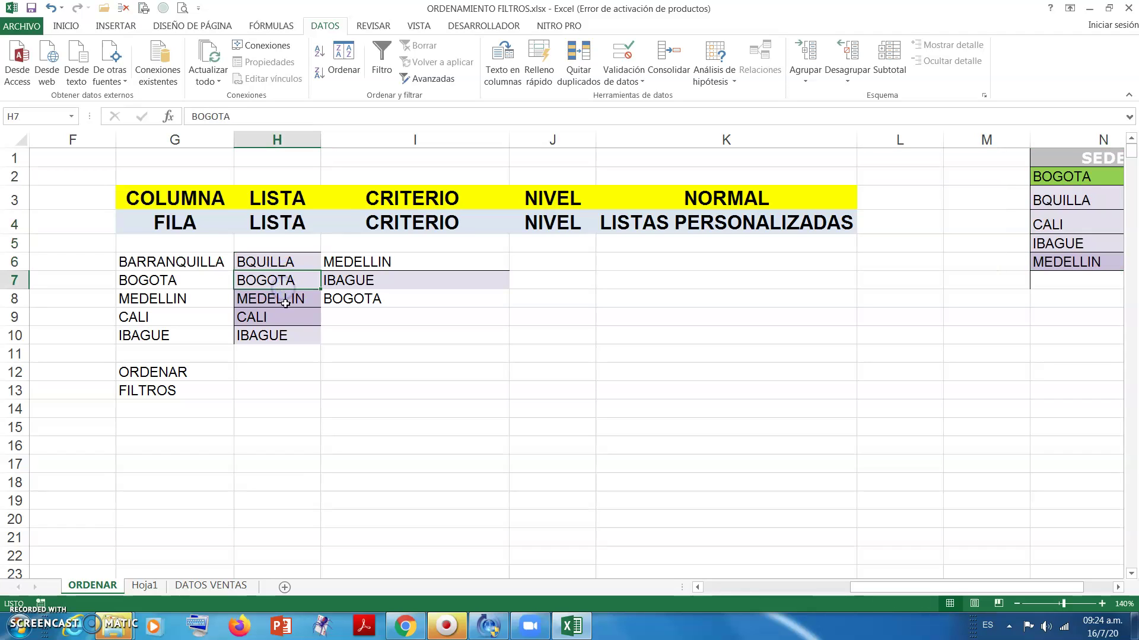
pyautogui.click(285, 303)
pyautogui.click(275, 320)
pyautogui.click(273, 336)
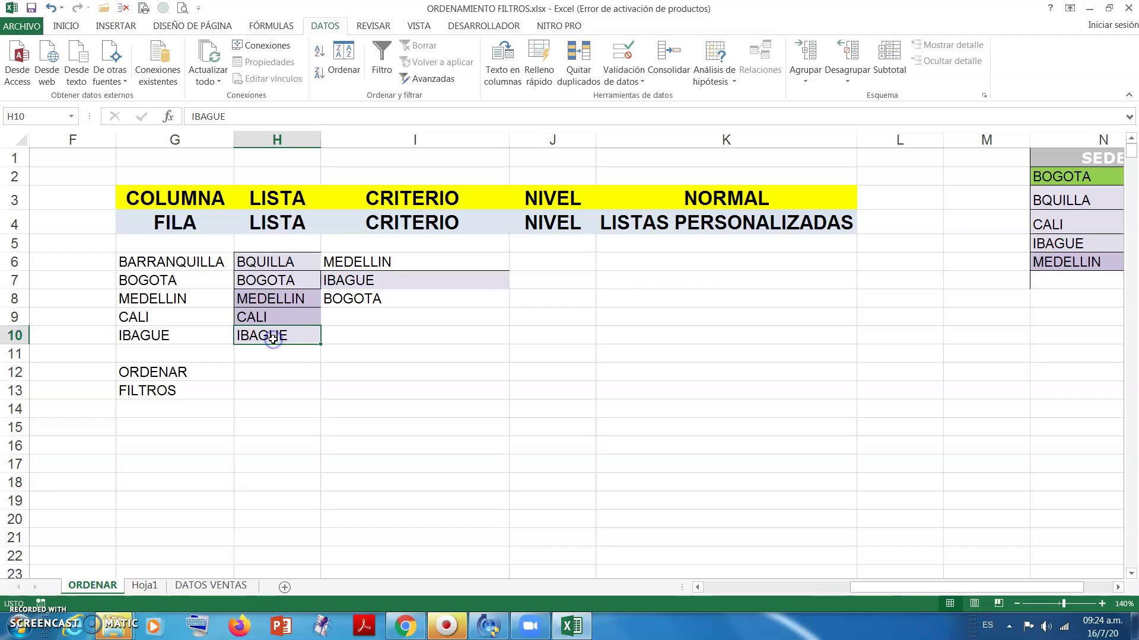
# Step: Move BOGOTA from N2 to H7 and BQUILLA from N3 to H6, replacing the existing contents
pyautogui.click(1076, 183)
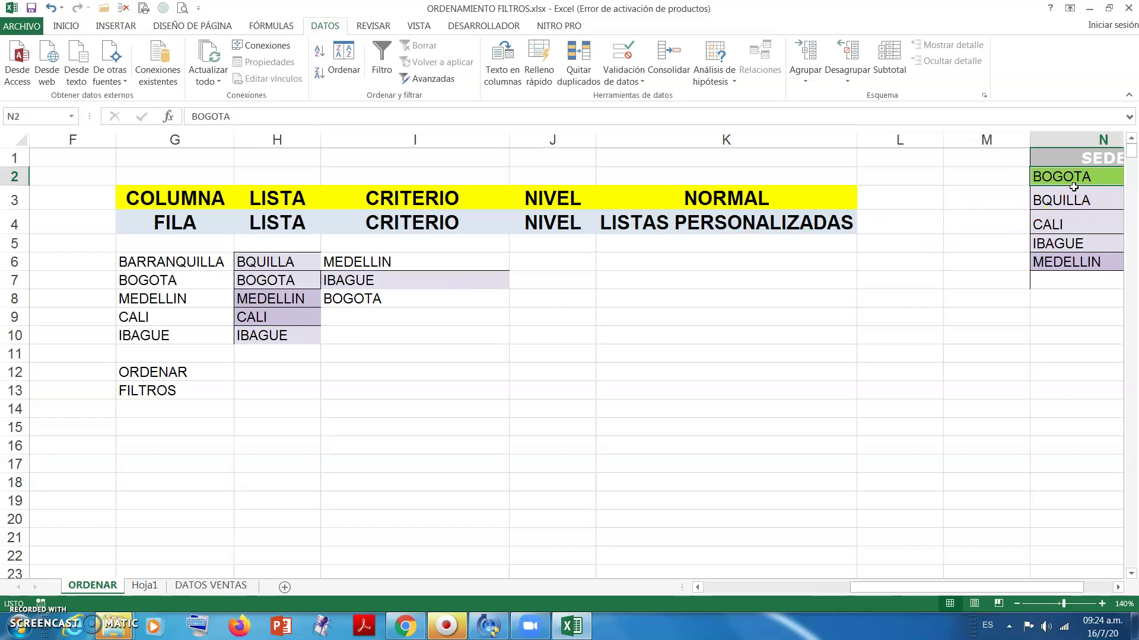
pyautogui.click(1074, 182)
pyautogui.moveTo(1074, 188); pyautogui.dragTo(300, 285)
pyautogui.click(534, 347)
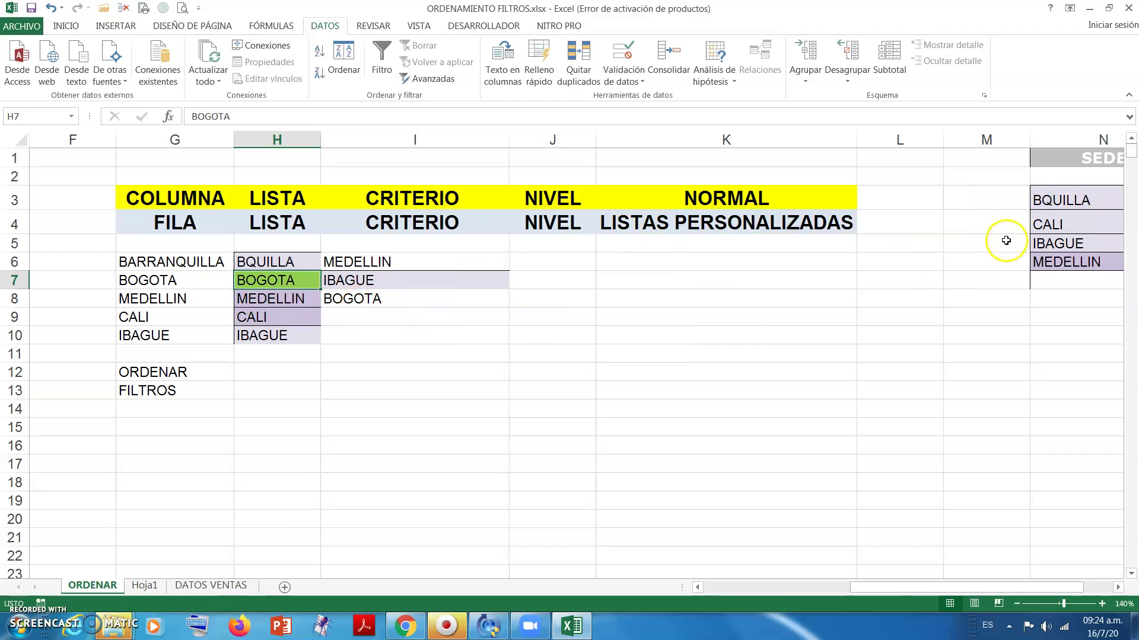
pyautogui.click(1061, 213)
pyautogui.moveTo(1061, 212); pyautogui.dragTo(273, 261)
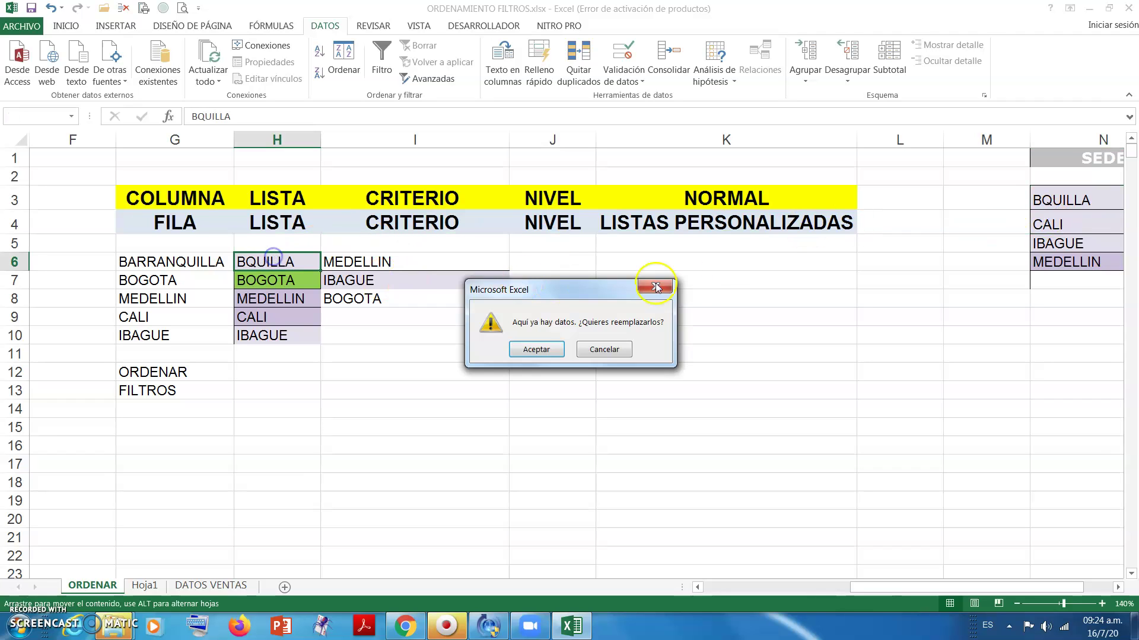
pyautogui.click(544, 350)
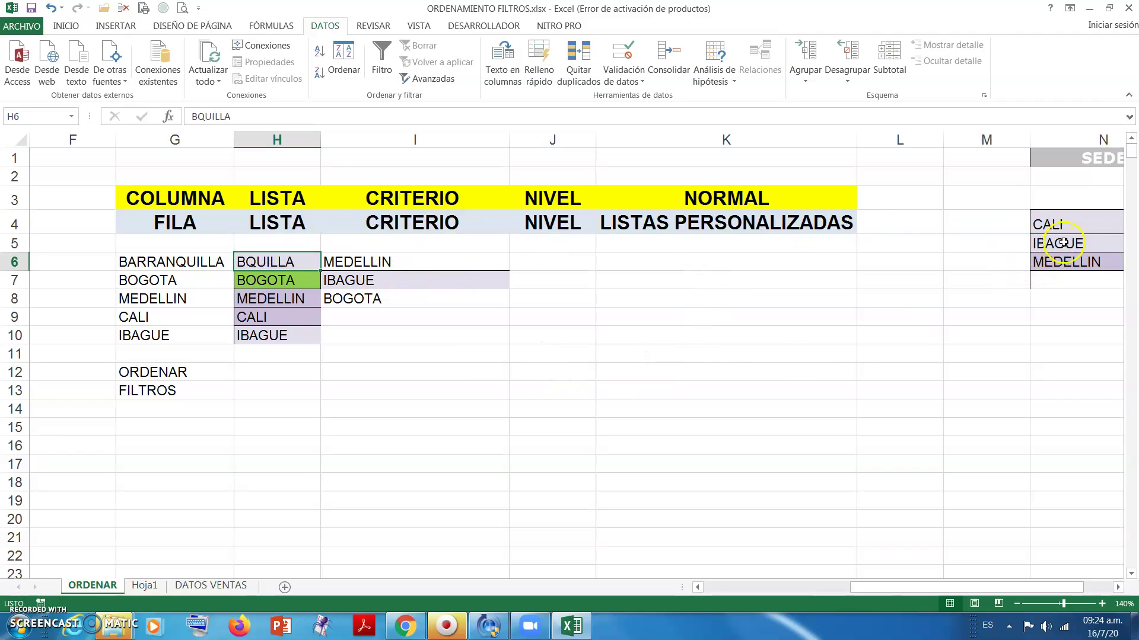
# Step: Move the remaining column N cities into column H, replacing its contents: CALI to H9, IBAGUE to H10 and MEDELLIN to H8
pyautogui.click(1072, 226)
pyautogui.moveTo(1070, 236); pyautogui.dragTo(299, 318)
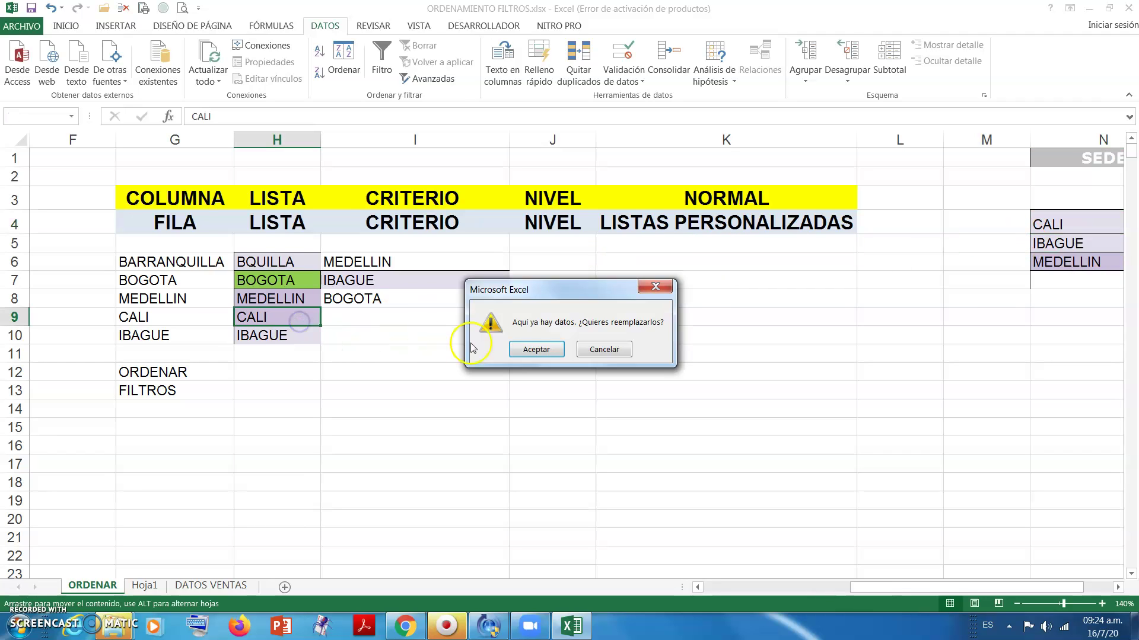
pyautogui.click(518, 345)
pyautogui.click(1061, 245)
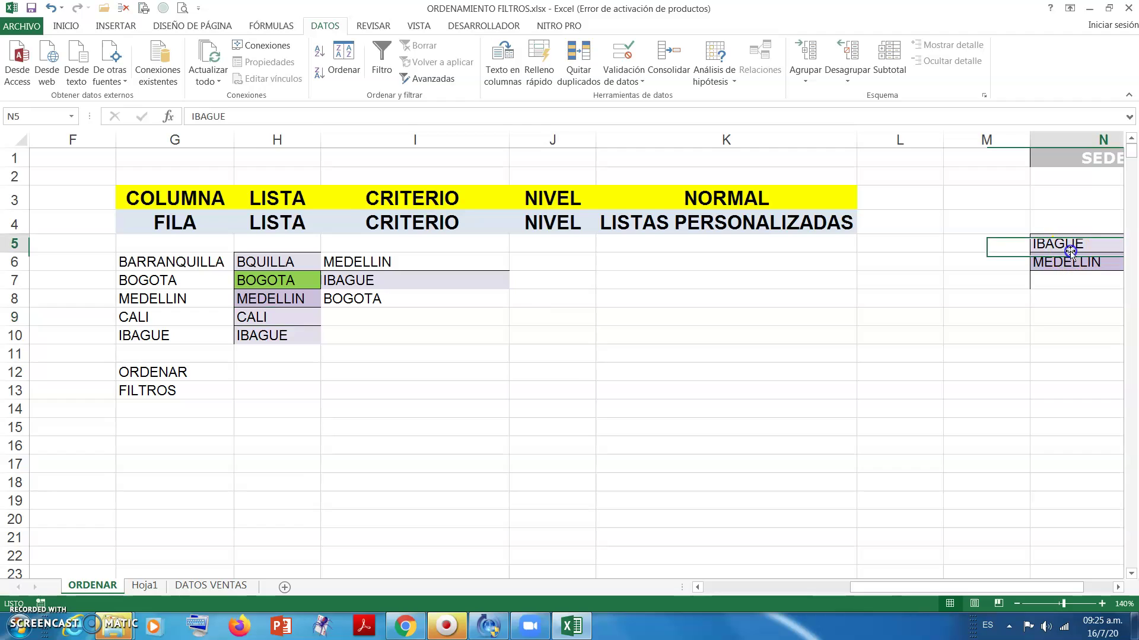
pyautogui.moveTo(1068, 255); pyautogui.dragTo(304, 341)
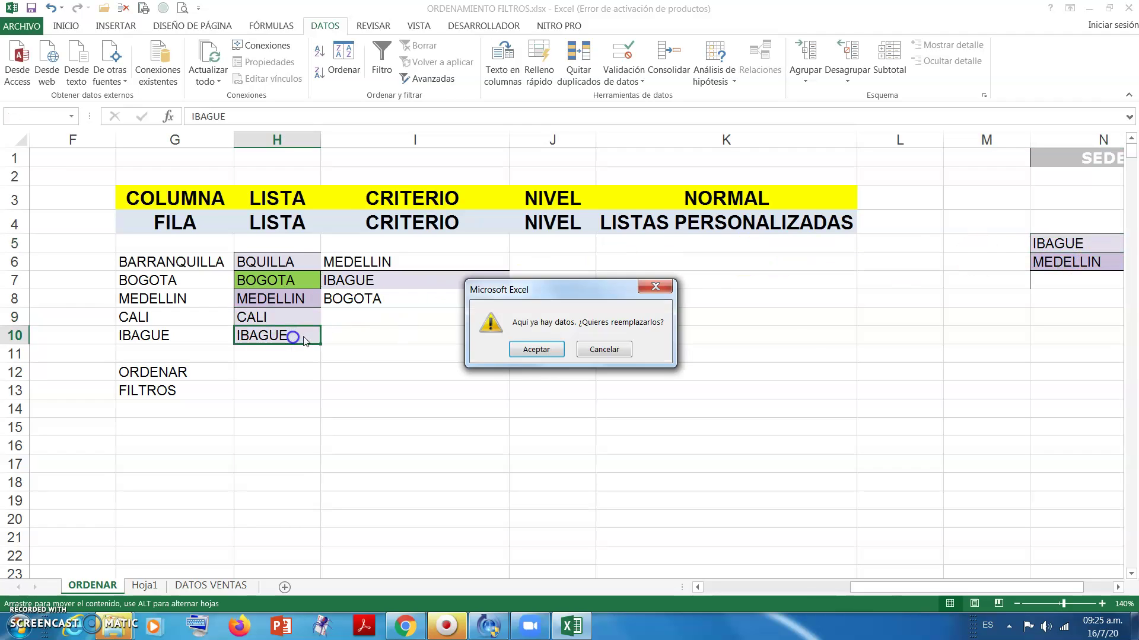
pyautogui.click(537, 350)
pyautogui.click(1065, 265)
pyautogui.moveTo(1066, 264); pyautogui.dragTo(292, 301)
pyautogui.click(540, 351)
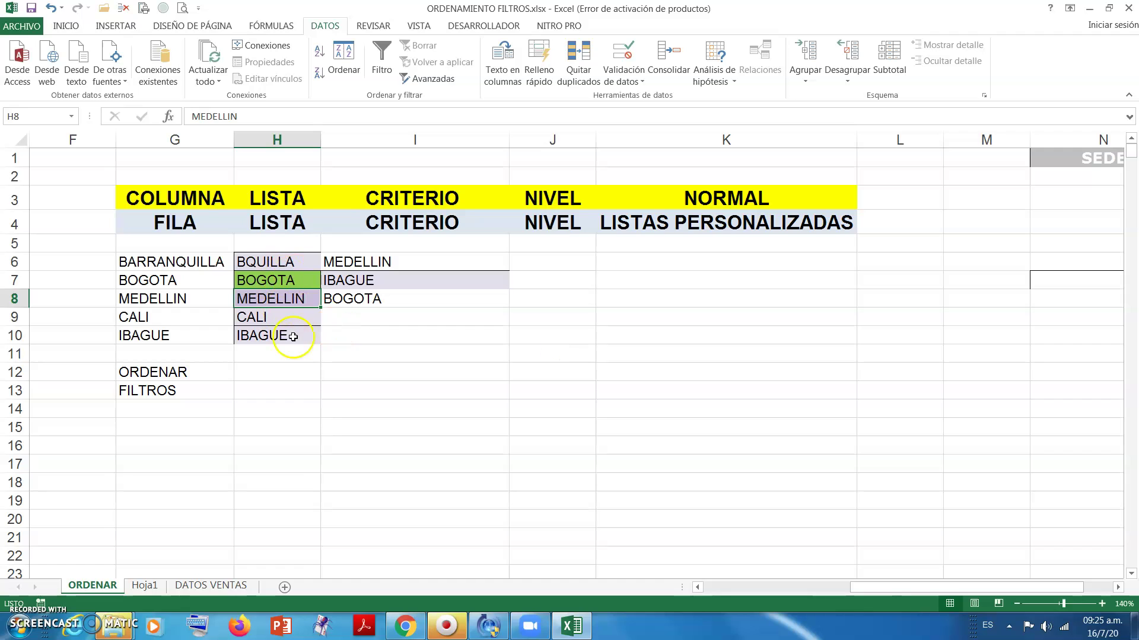
# Step: Open the custom lists editor from the advanced Excel options
pyautogui.click(19, 27)
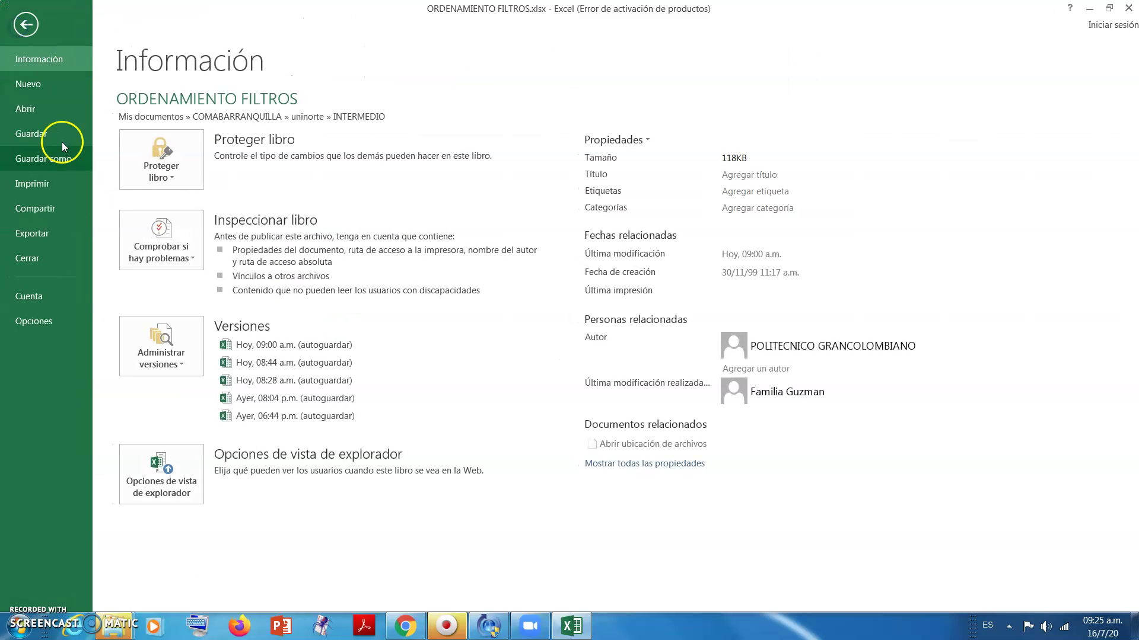
pyautogui.click(55, 328)
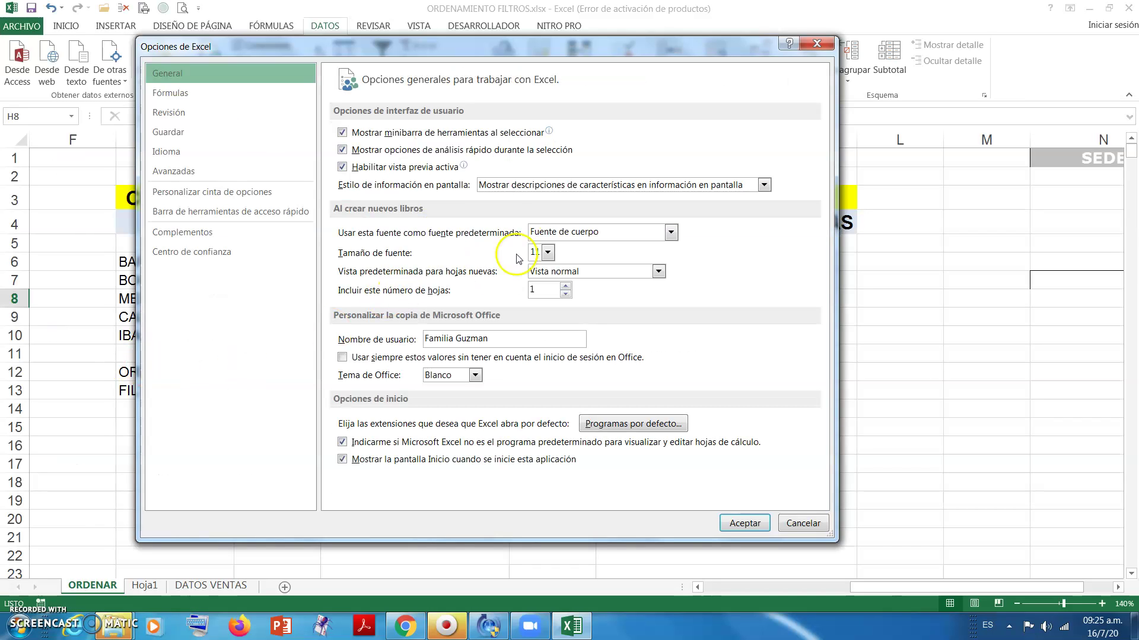
pyautogui.click(188, 179)
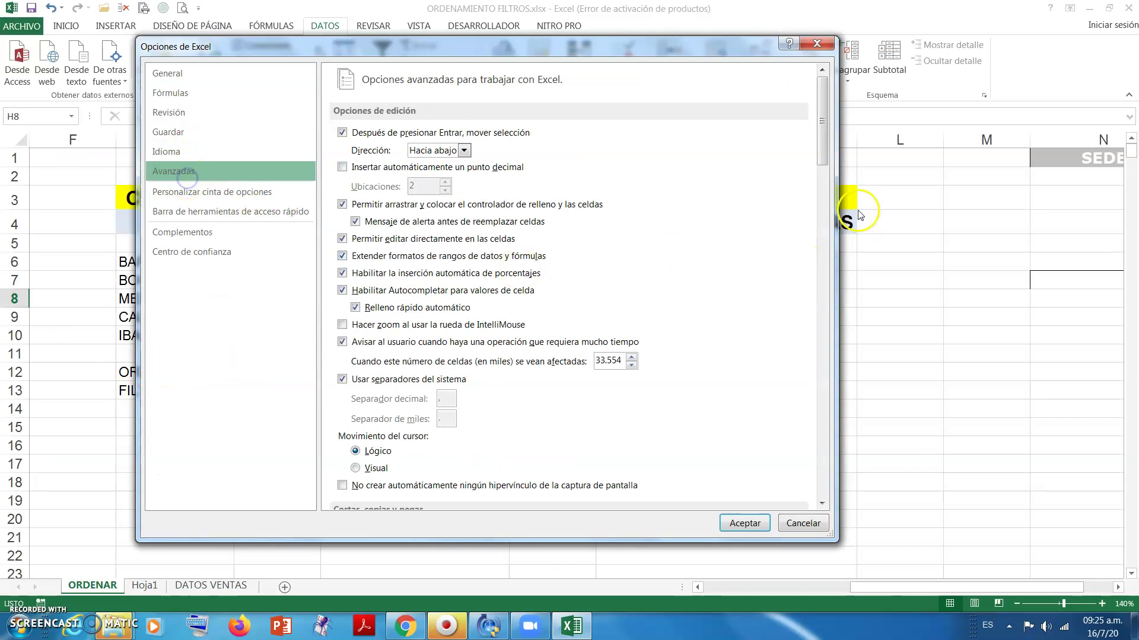
pyautogui.moveTo(822, 146); pyautogui.dragTo(826, 195)
pyautogui.moveTo(816, 258); pyautogui.dragTo(816, 432)
pyautogui.click(726, 462)
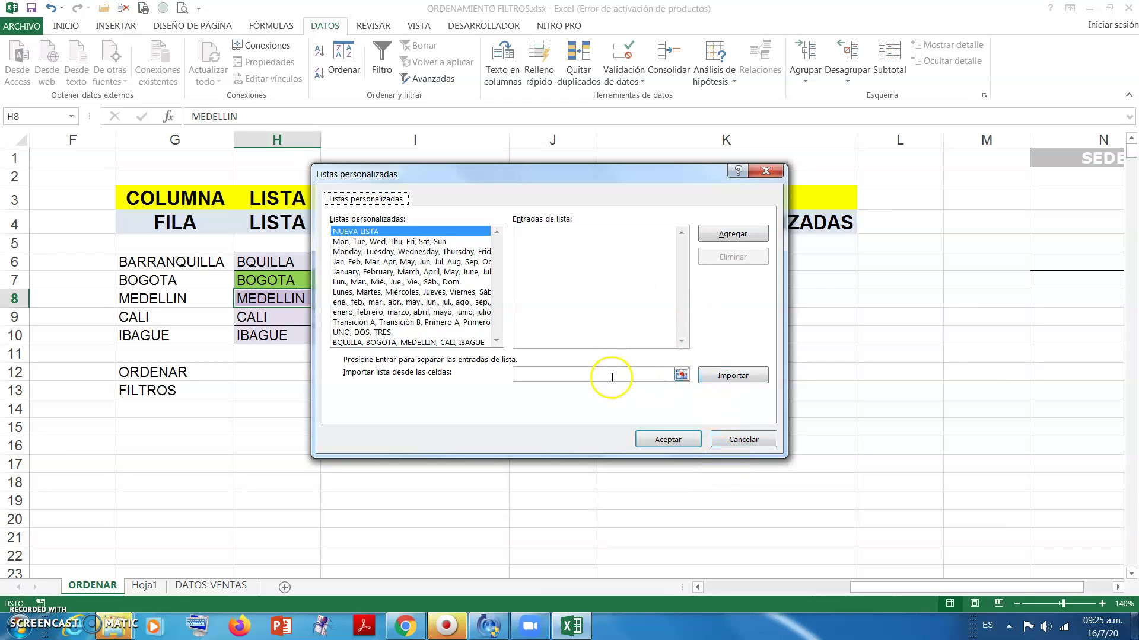
# Step: Try to import the city order in H6:H10 as a custom list
pyautogui.click(612, 377)
pyautogui.moveTo(621, 173); pyautogui.dragTo(894, 149)
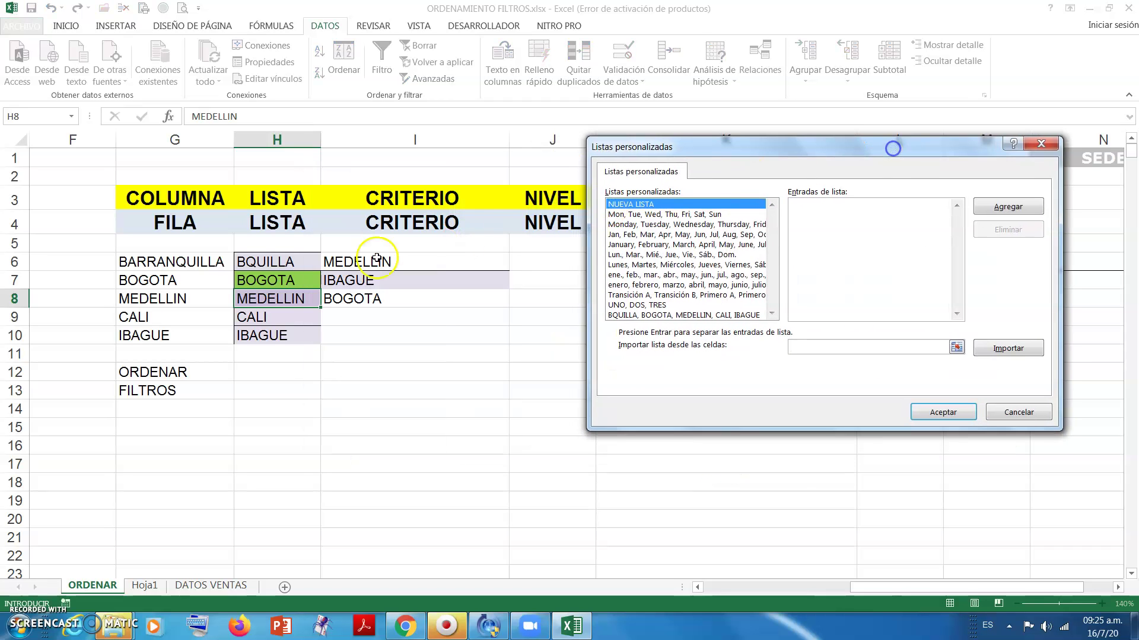
pyautogui.moveTo(270, 261); pyautogui.dragTo(269, 343)
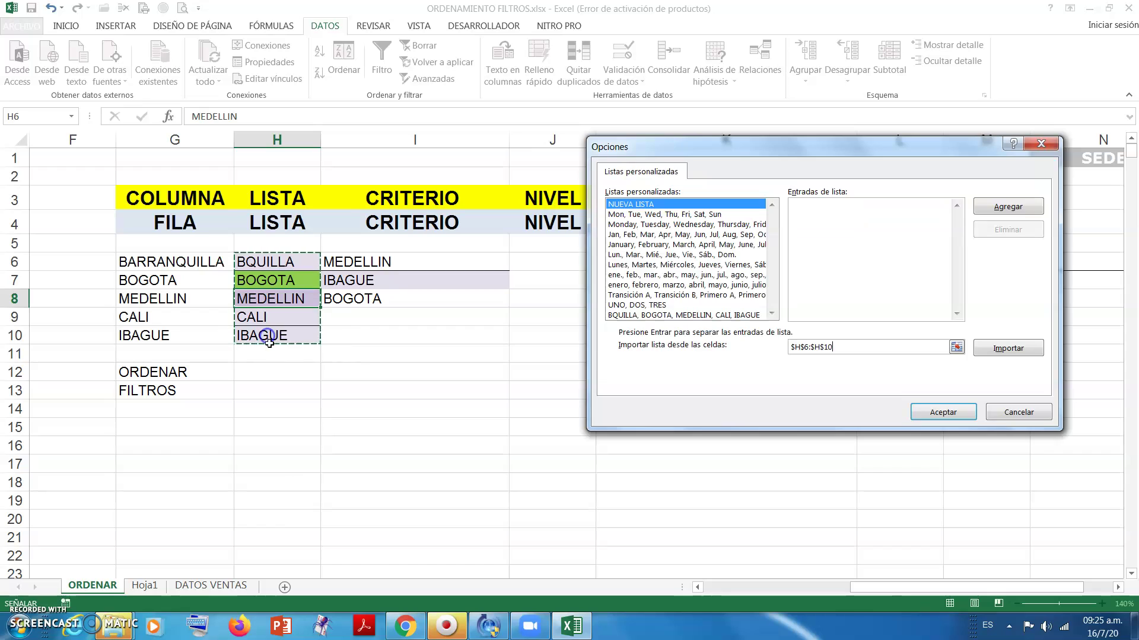
pyautogui.click(996, 351)
pyautogui.click(991, 351)
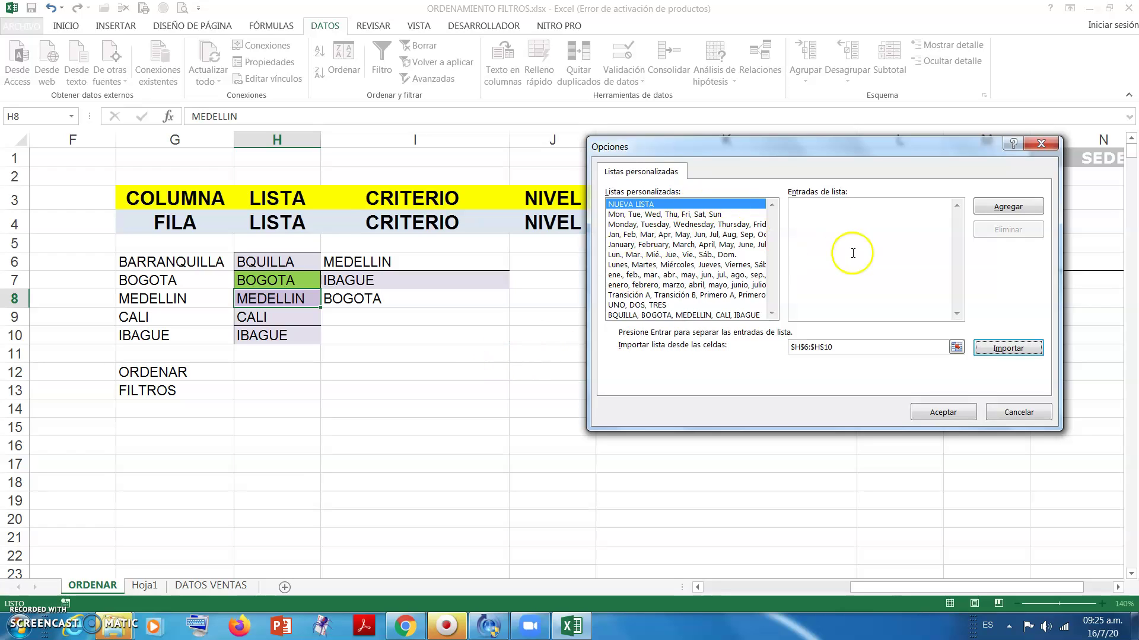
# Step: Replace the import range with I6:I8, import MEDELLIN, IBAGUE, BOGOTA as a custom list and accept the Excel options
pyautogui.moveTo(943, 348); pyautogui.dragTo(771, 349)
pyautogui.press('BackSpace')
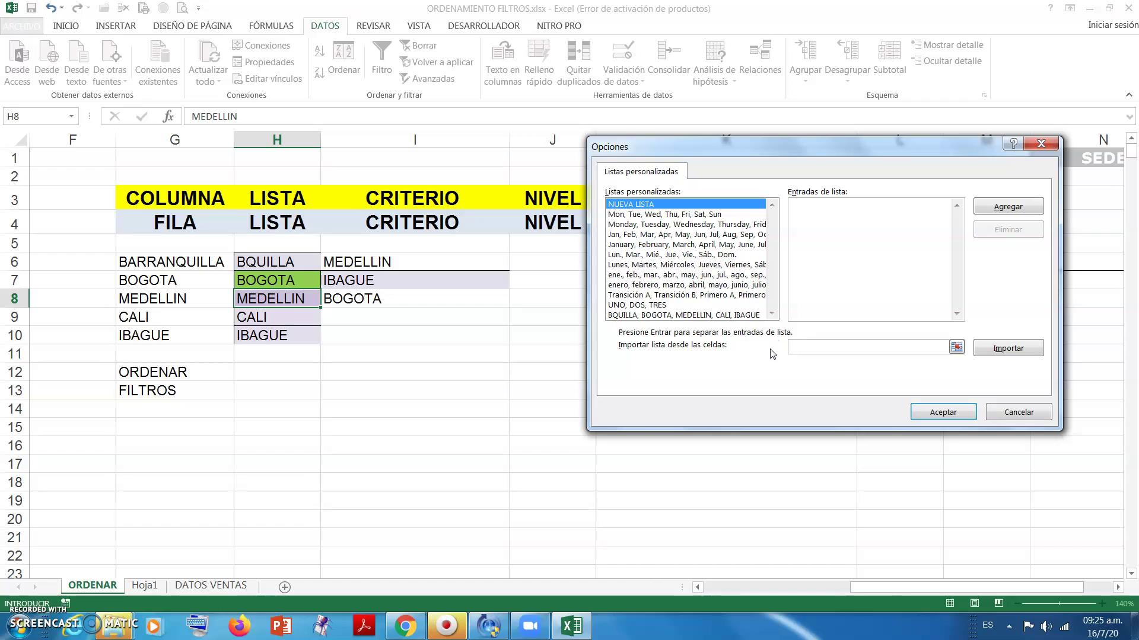
pyautogui.moveTo(371, 261); pyautogui.dragTo(368, 298)
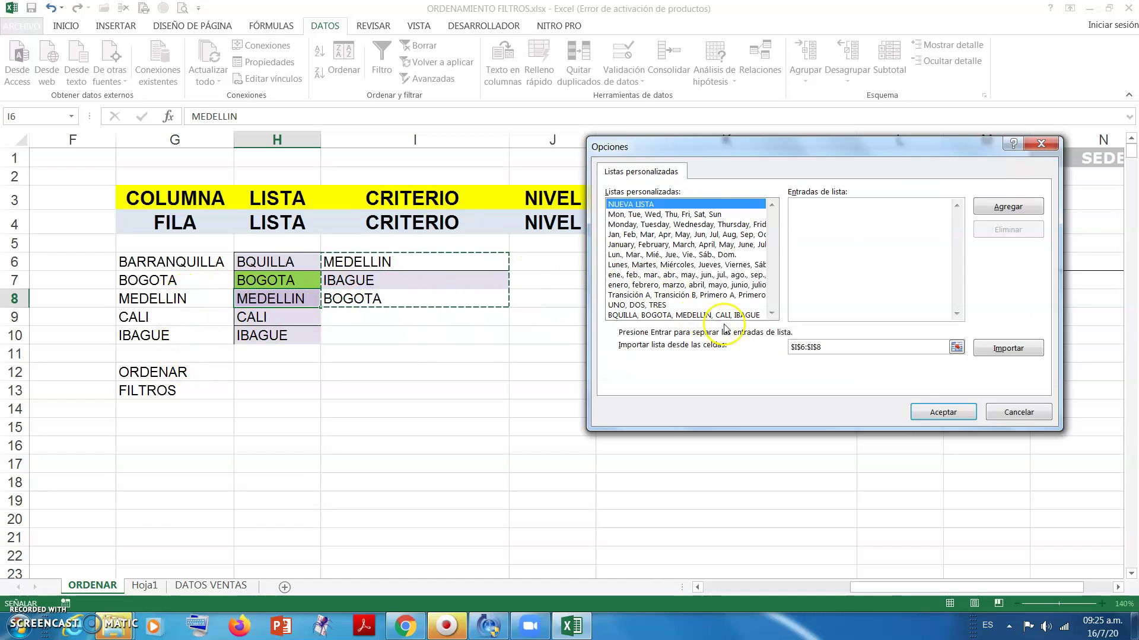
pyautogui.click(1008, 348)
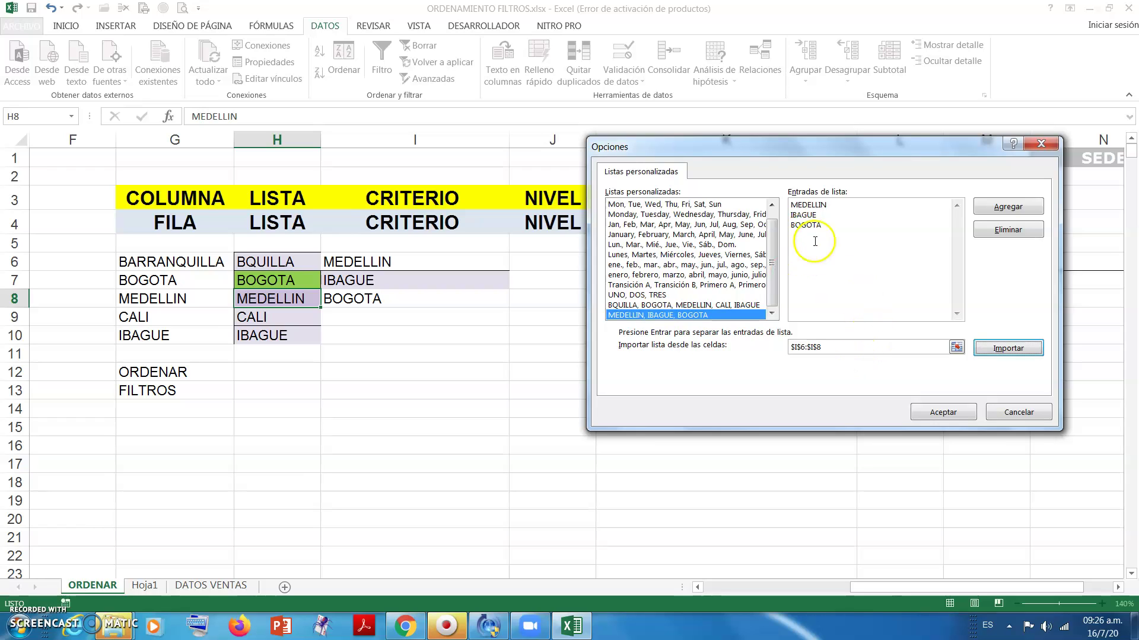
pyautogui.click(1015, 211)
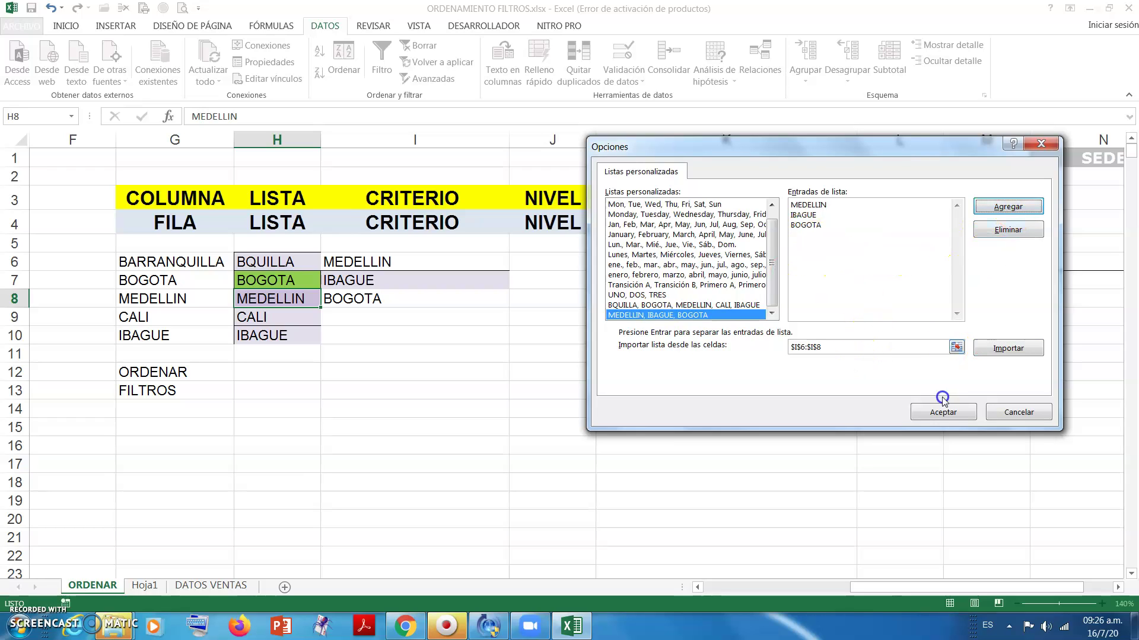
pyautogui.click(943, 415)
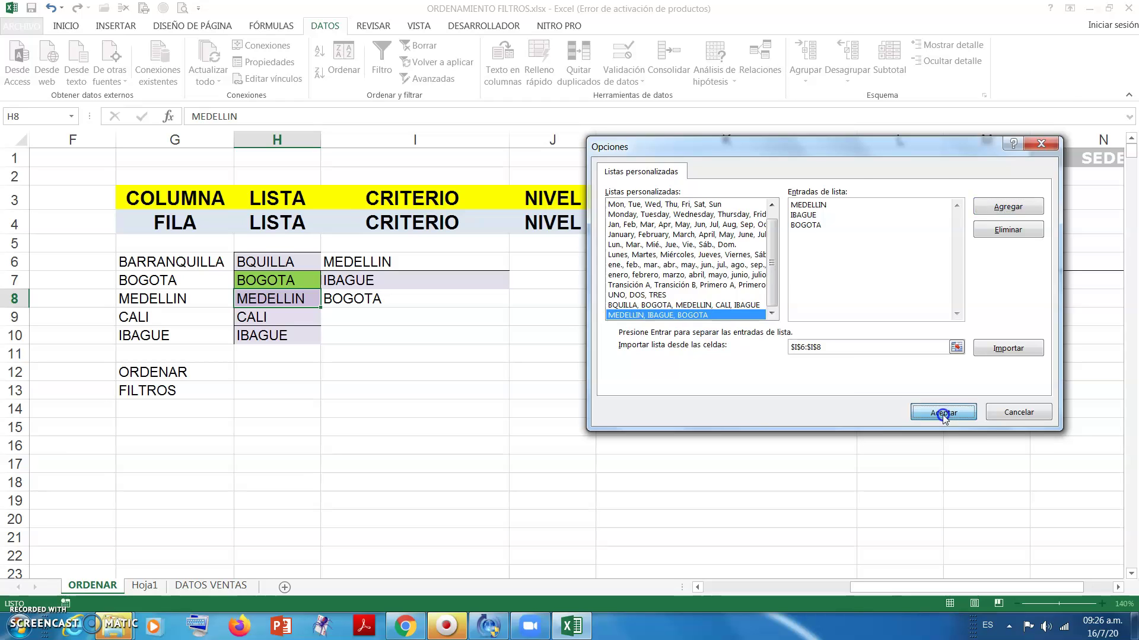
pyautogui.click(742, 524)
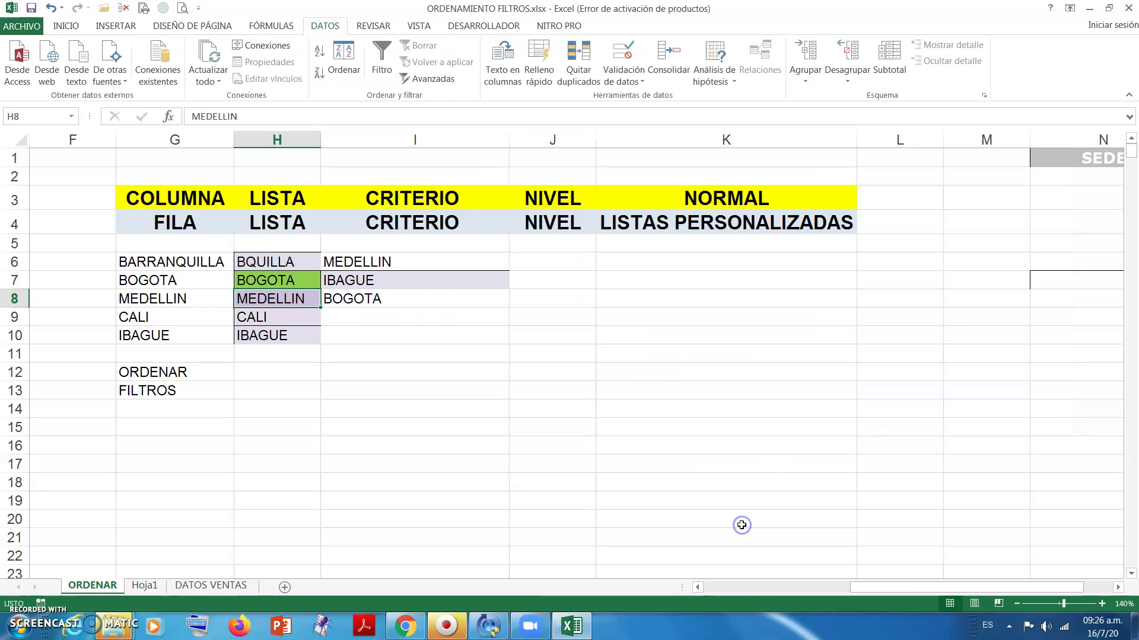
# Step: Open the Sort settings for the data table in columns A to D and delete the CODIGO, SEDE and Vr. TOTAL levels
pyautogui.click(617, 408)
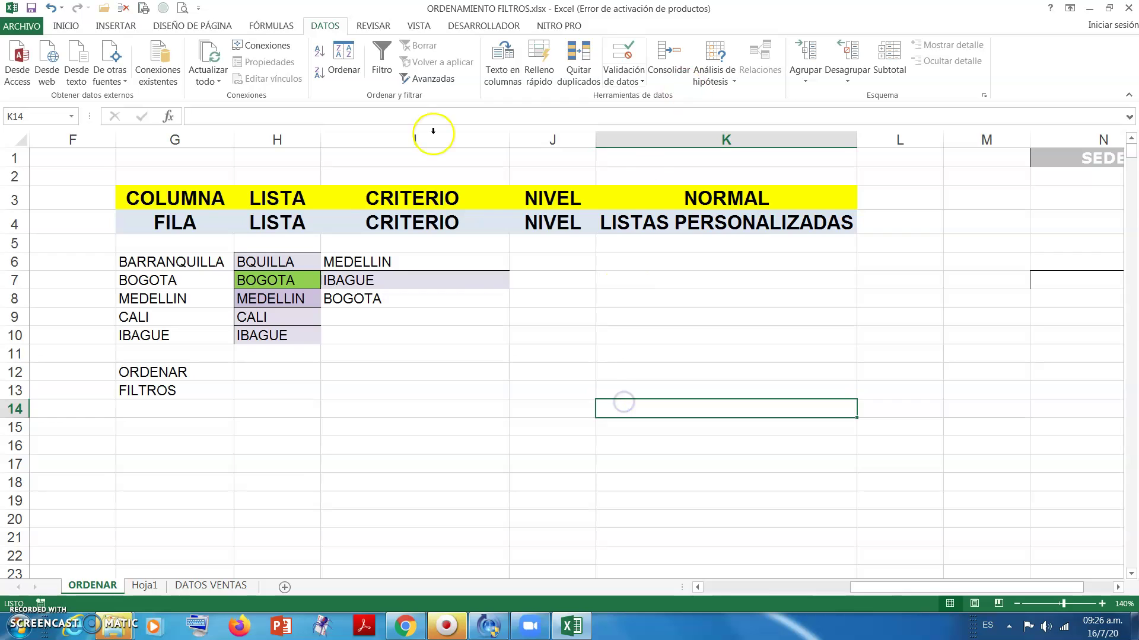
pyautogui.click(359, 316)
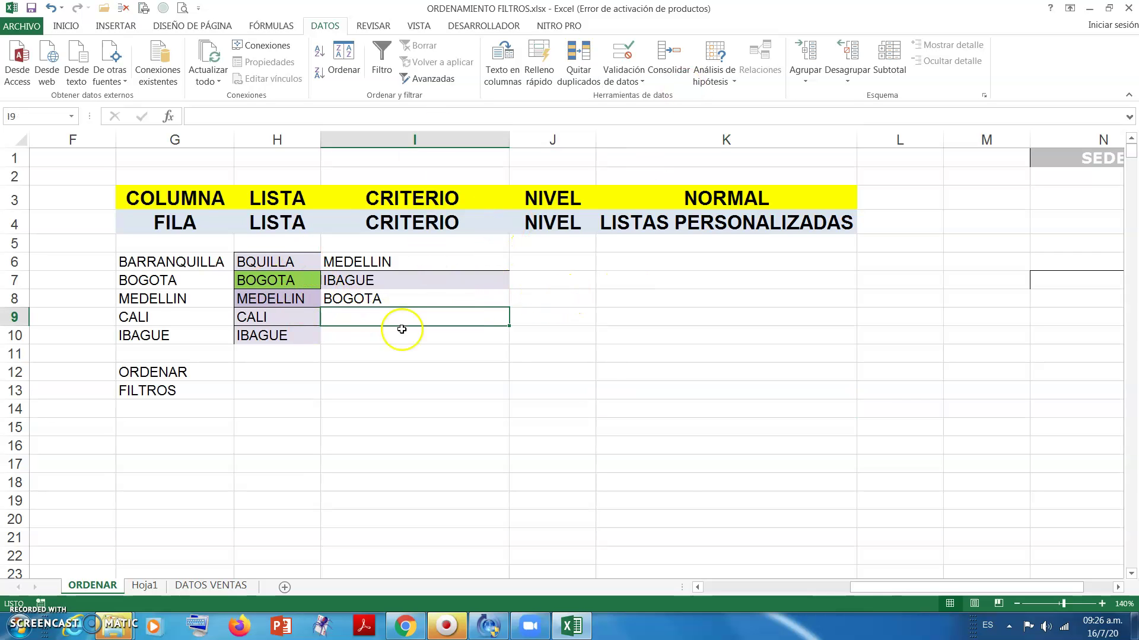
pyautogui.moveTo(842, 587); pyautogui.dragTo(695, 589)
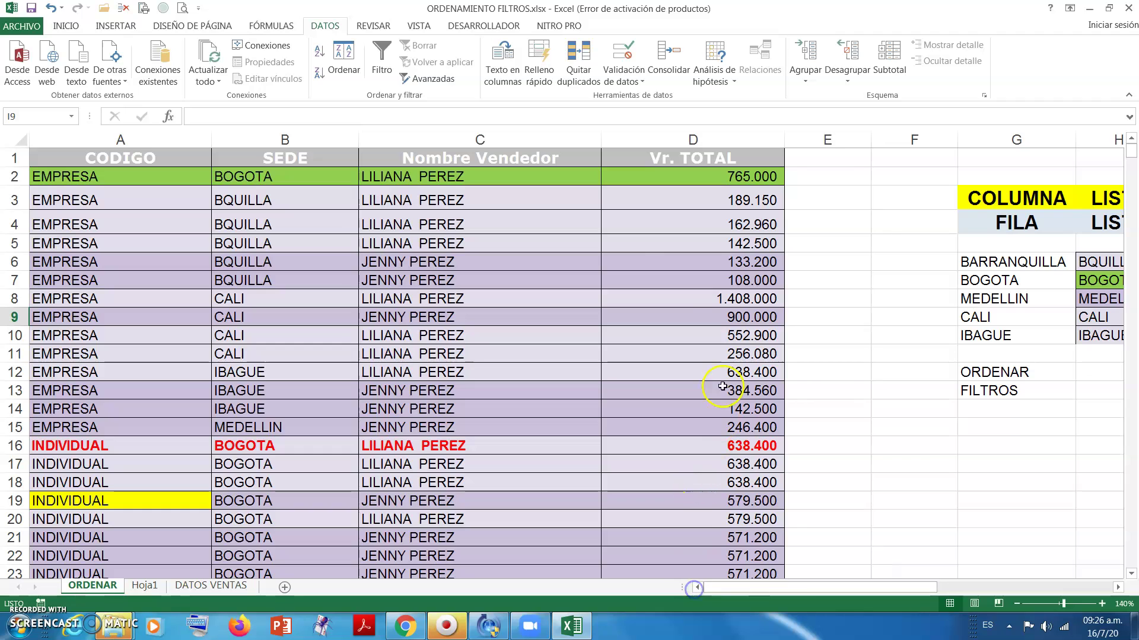
pyautogui.click(259, 190)
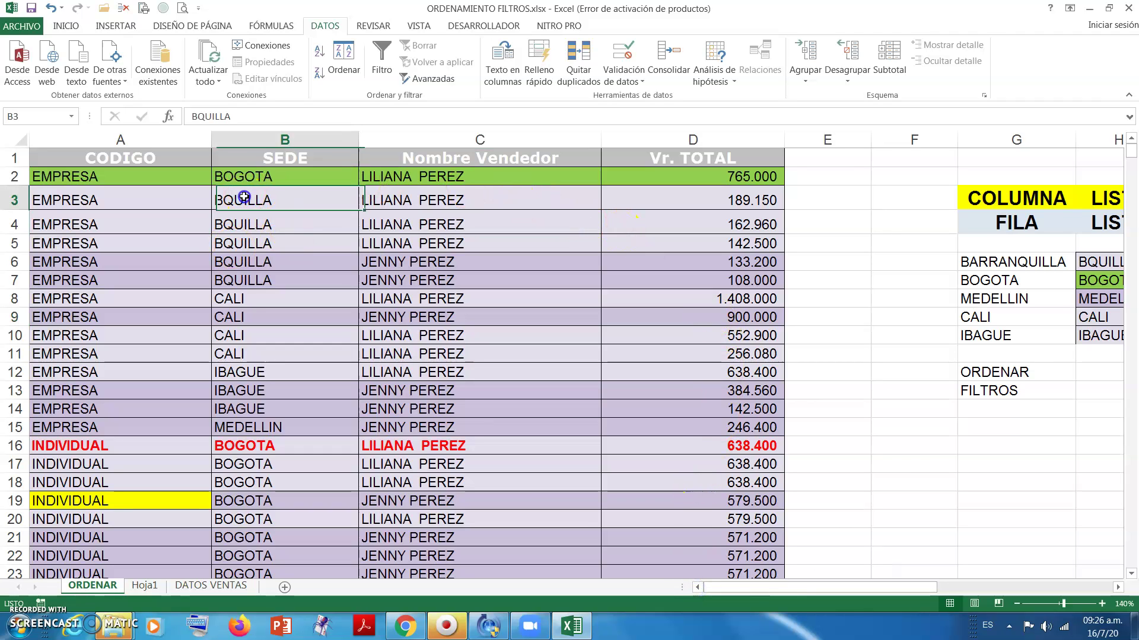
pyautogui.click(345, 63)
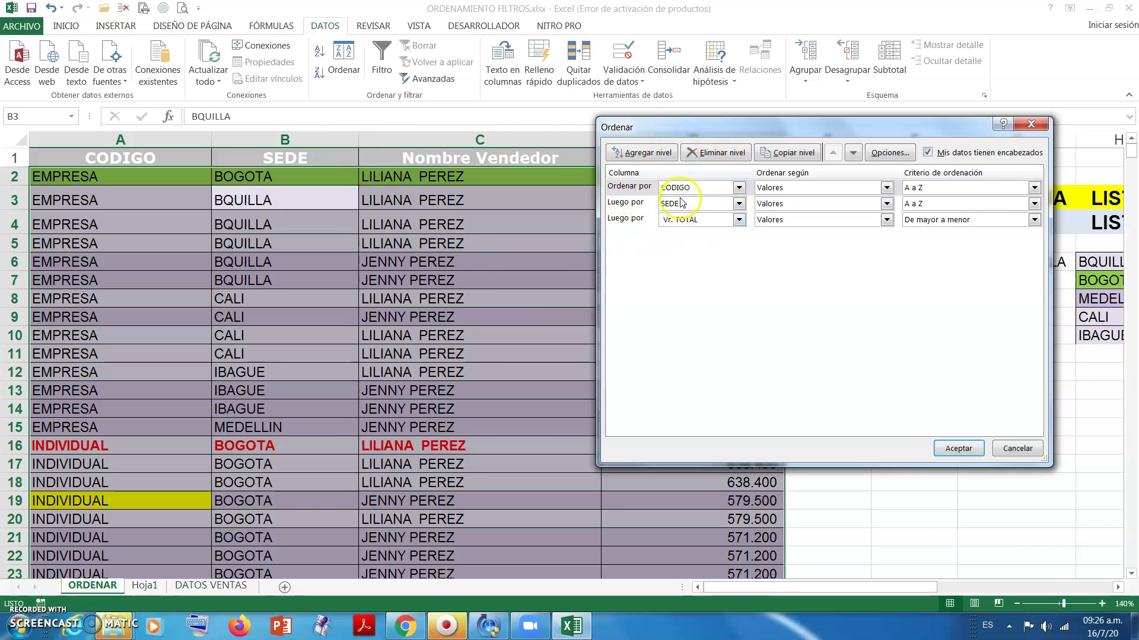
pyautogui.click(639, 187)
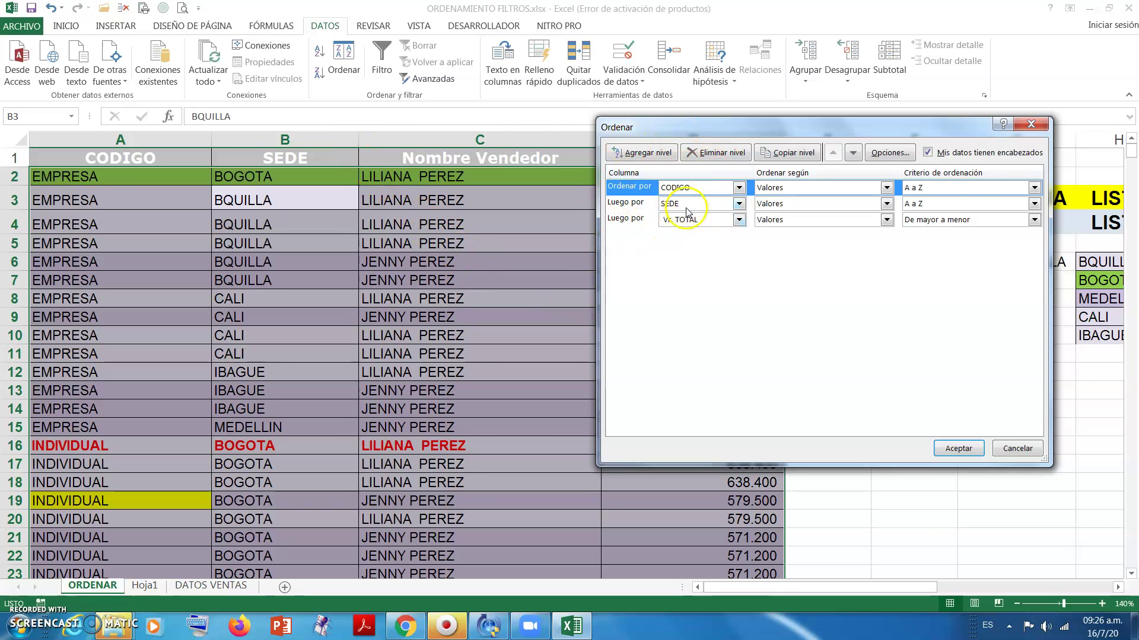
pyautogui.click(725, 155)
pyautogui.click(726, 156)
pyautogui.click(726, 155)
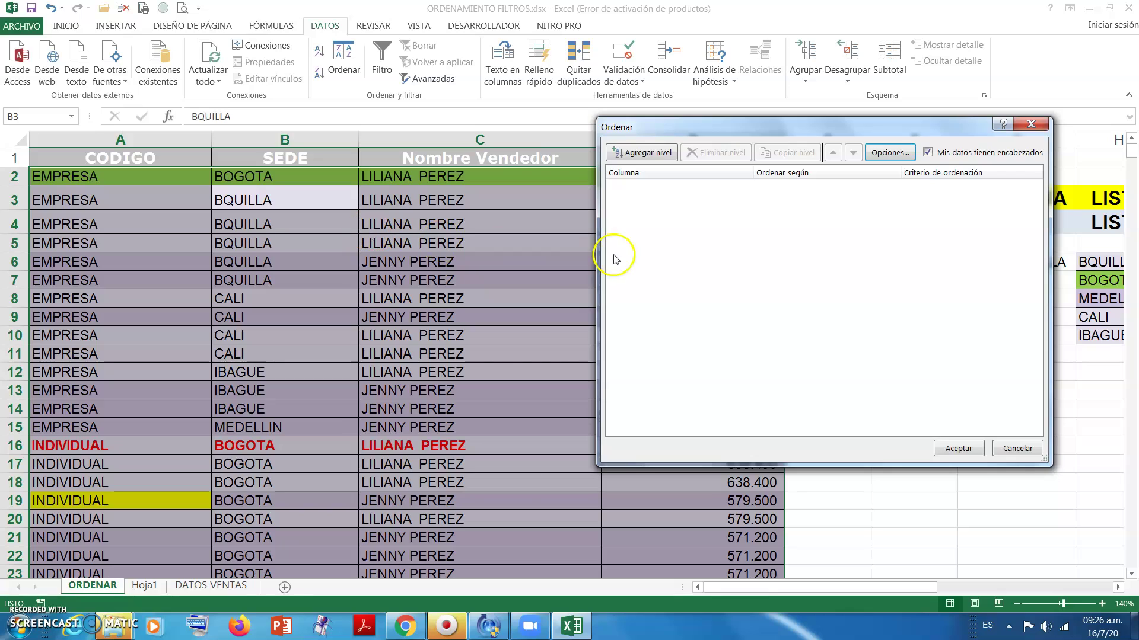
# Step: Sort the table by SEDE values using the custom list BQUILLA, BOGOTA, MEDELLIN, CALI, IBAGUE, and check the resulting row order
pyautogui.click(659, 155)
pyautogui.click(738, 187)
pyautogui.click(704, 211)
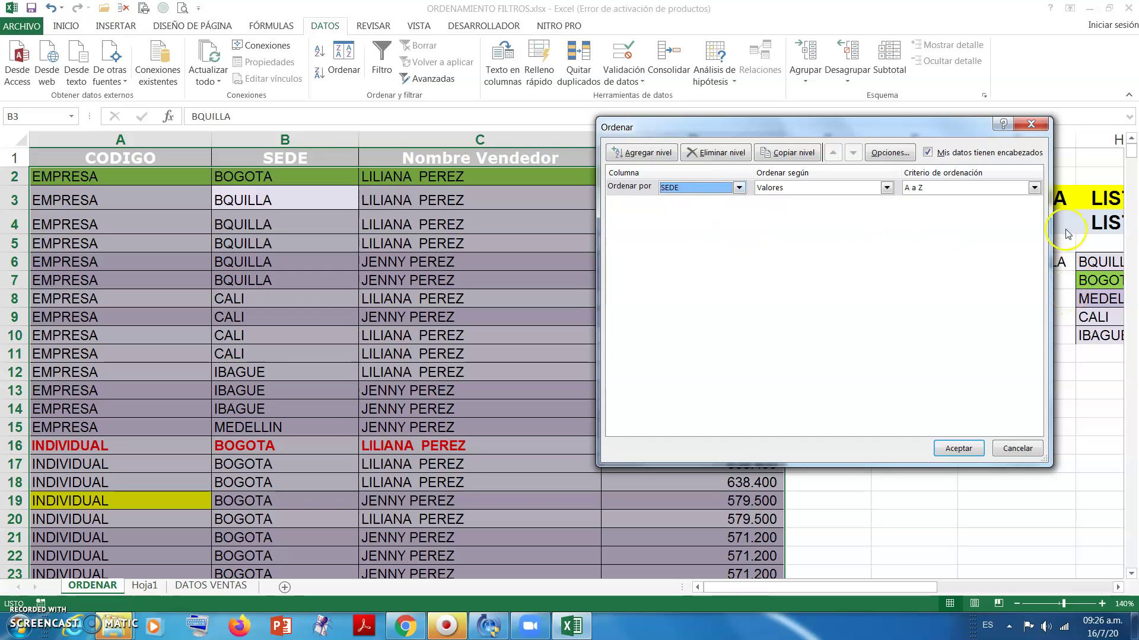
pyautogui.click(1035, 189)
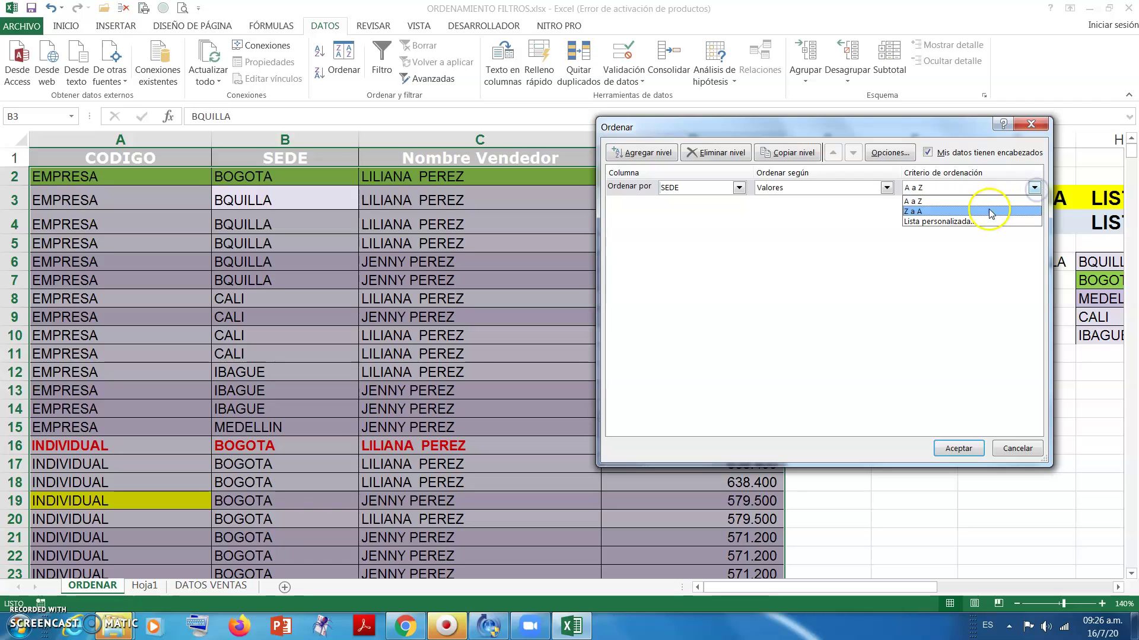
pyautogui.click(968, 223)
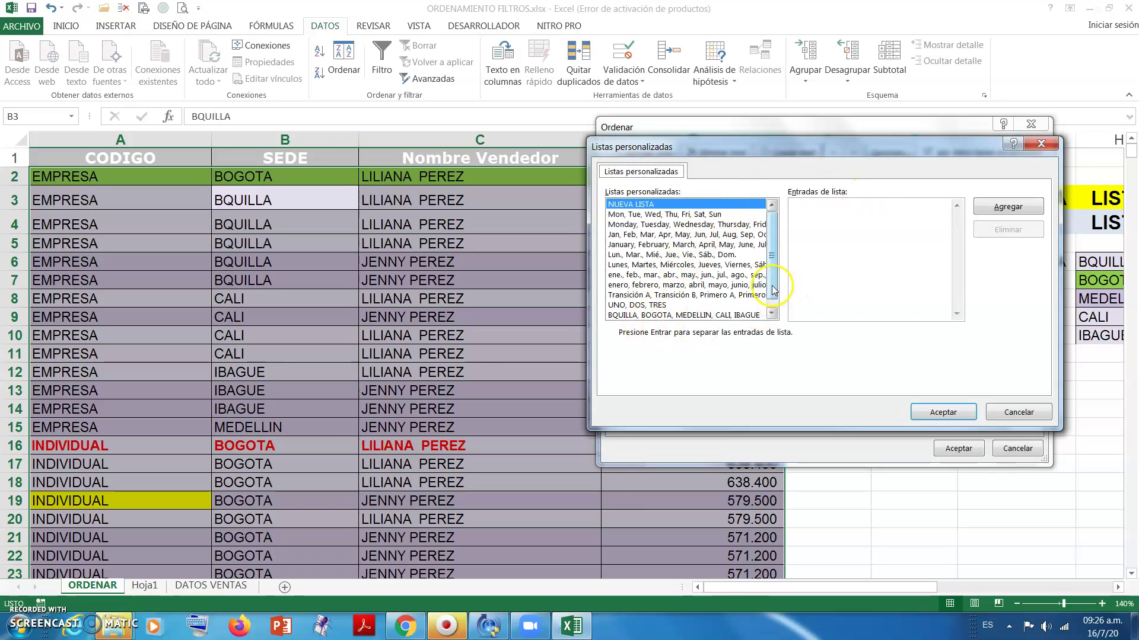
pyautogui.scroll(-1, 771, 279)
pyautogui.click(648, 306)
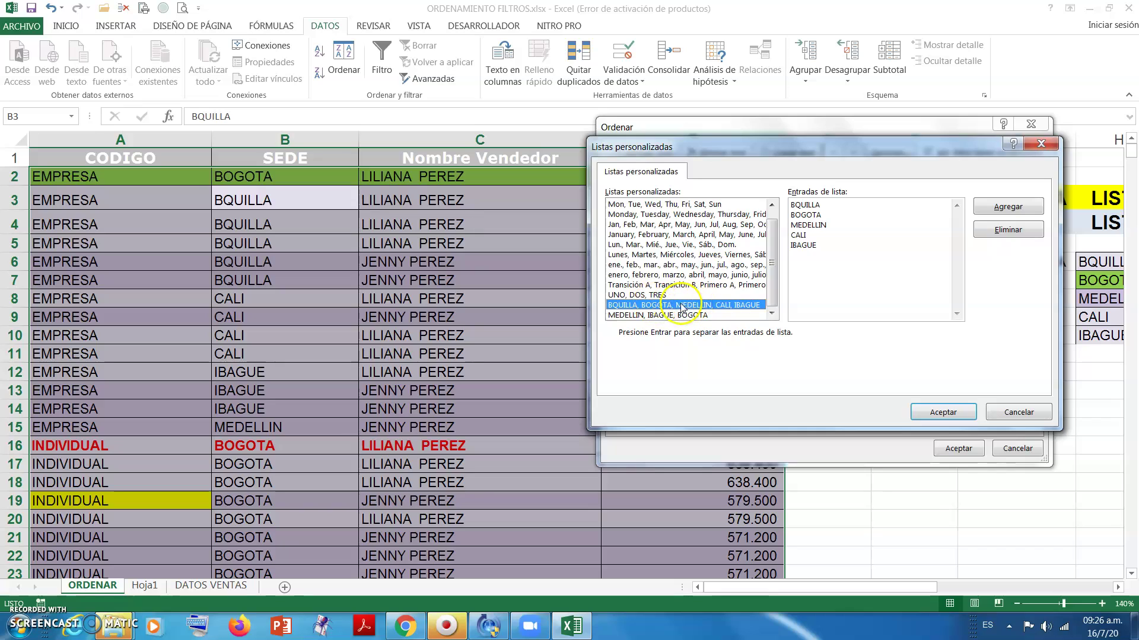
pyautogui.click(944, 413)
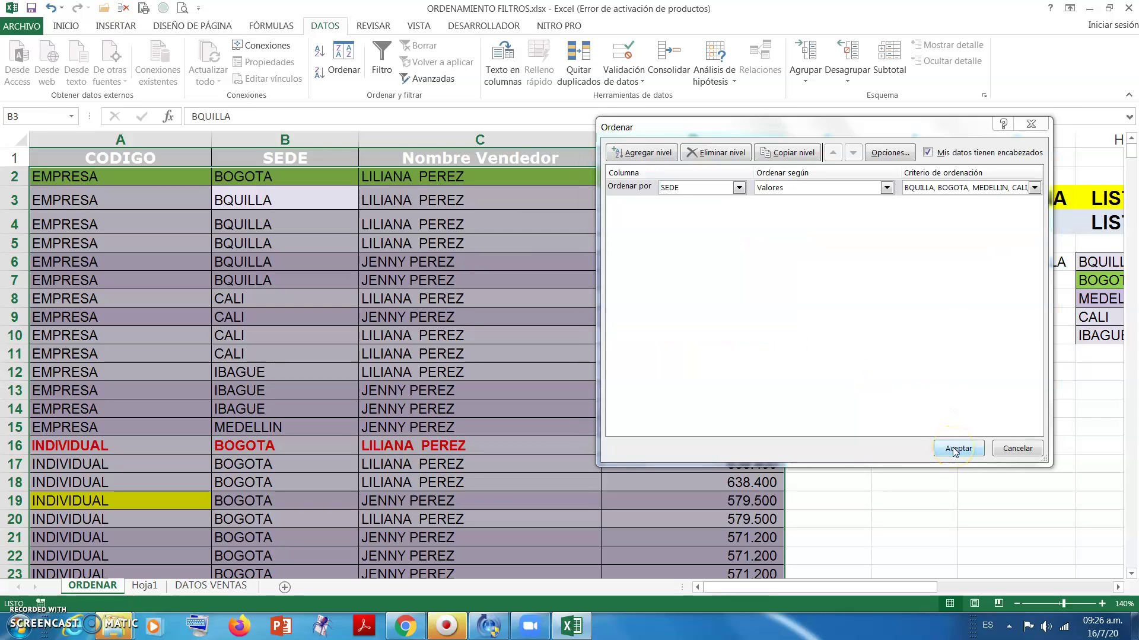
pyautogui.click(956, 450)
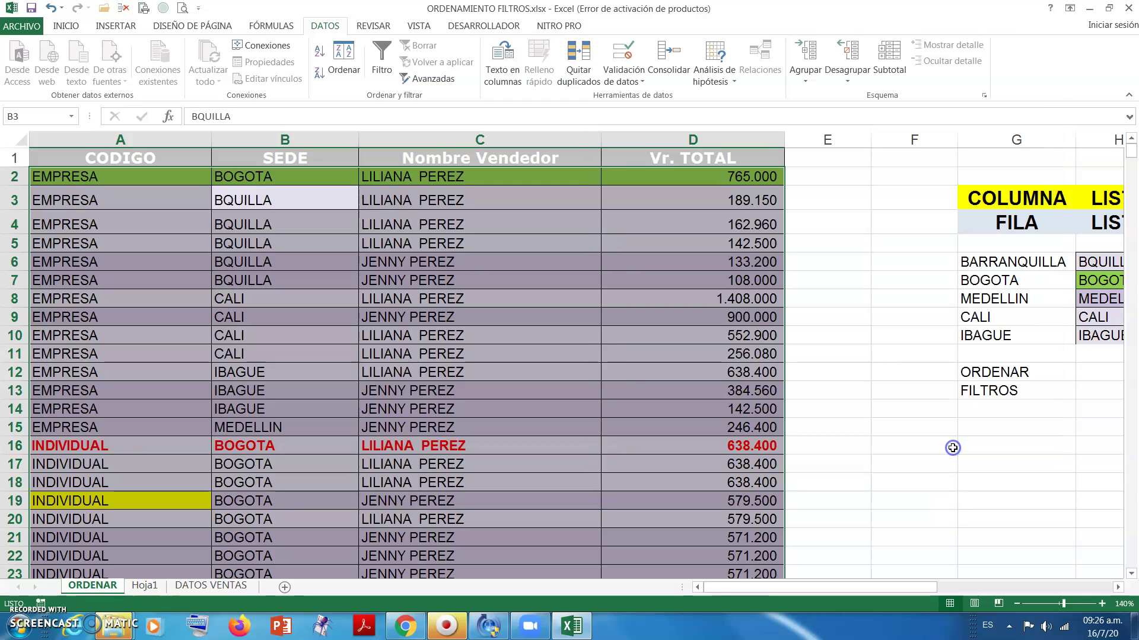
pyautogui.scroll(-14, 286, 186)
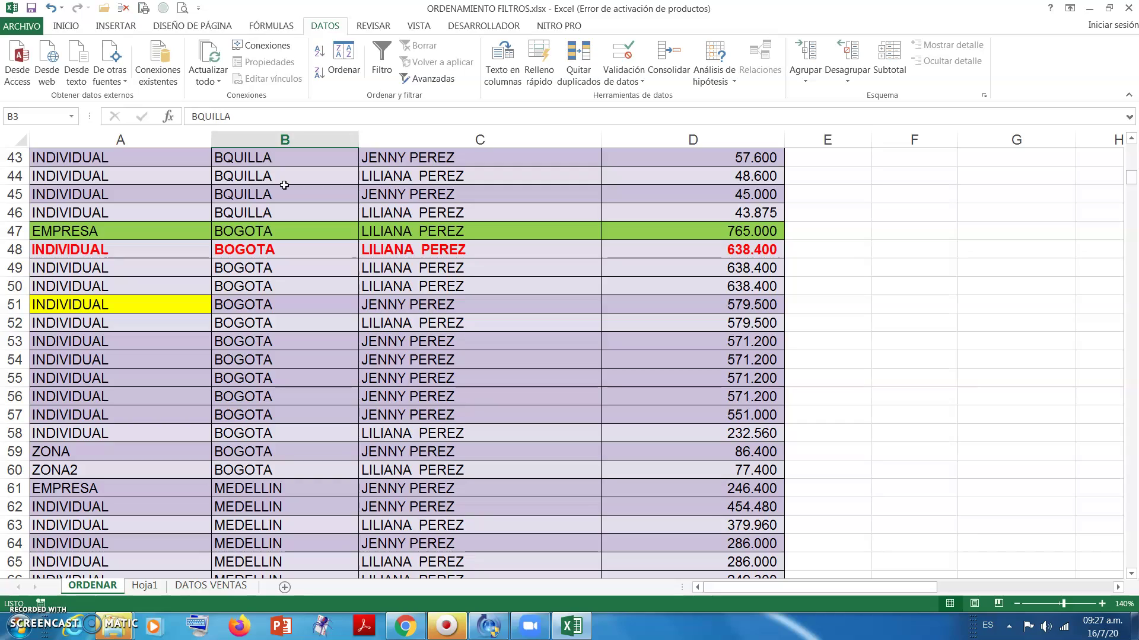
# Step: Review the sorted SEDE rows and the COLUMNA and FILA sorting notes in G3:K4, including NORMAL and LISTAS PERSONALIZADAS
pyautogui.scroll(-8, 285, 185)
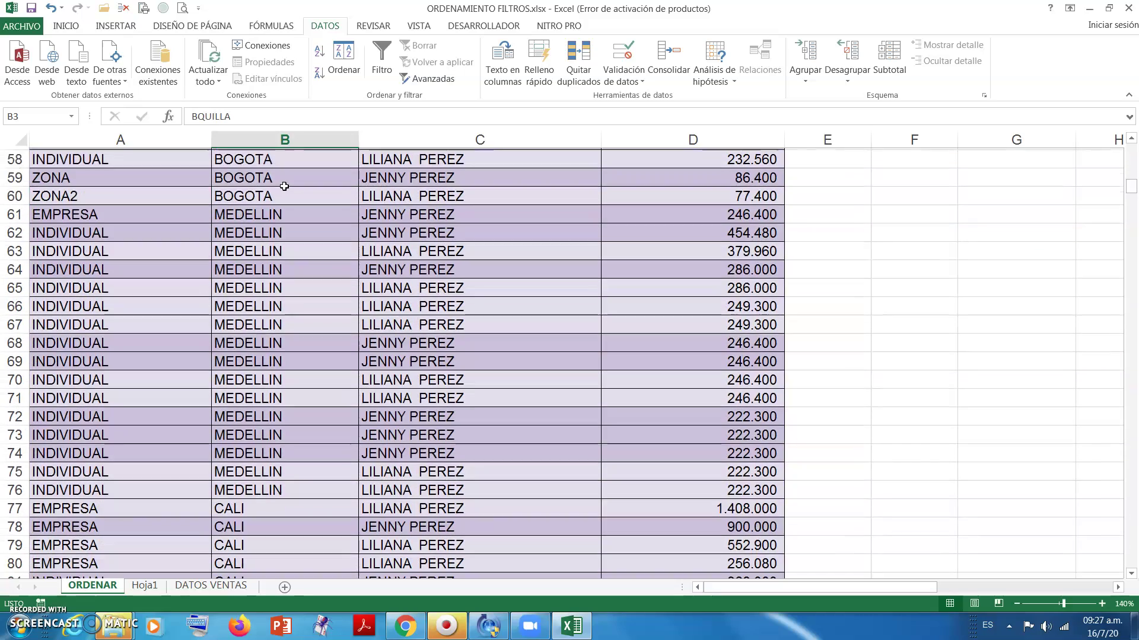
pyautogui.scroll(20, 284, 186)
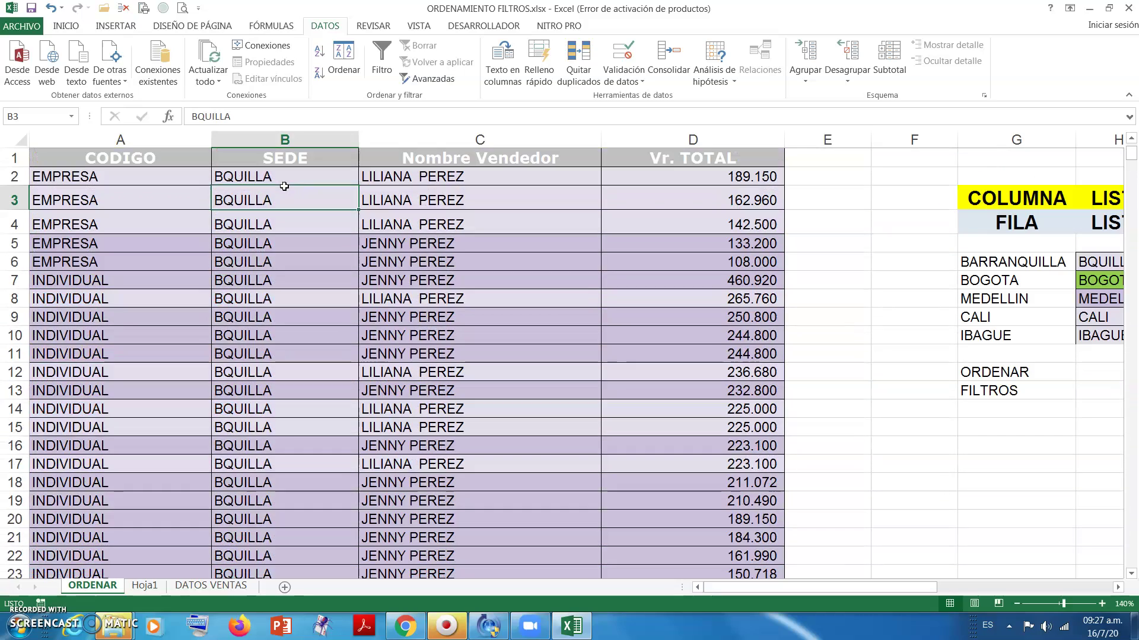
pyautogui.click(1117, 587)
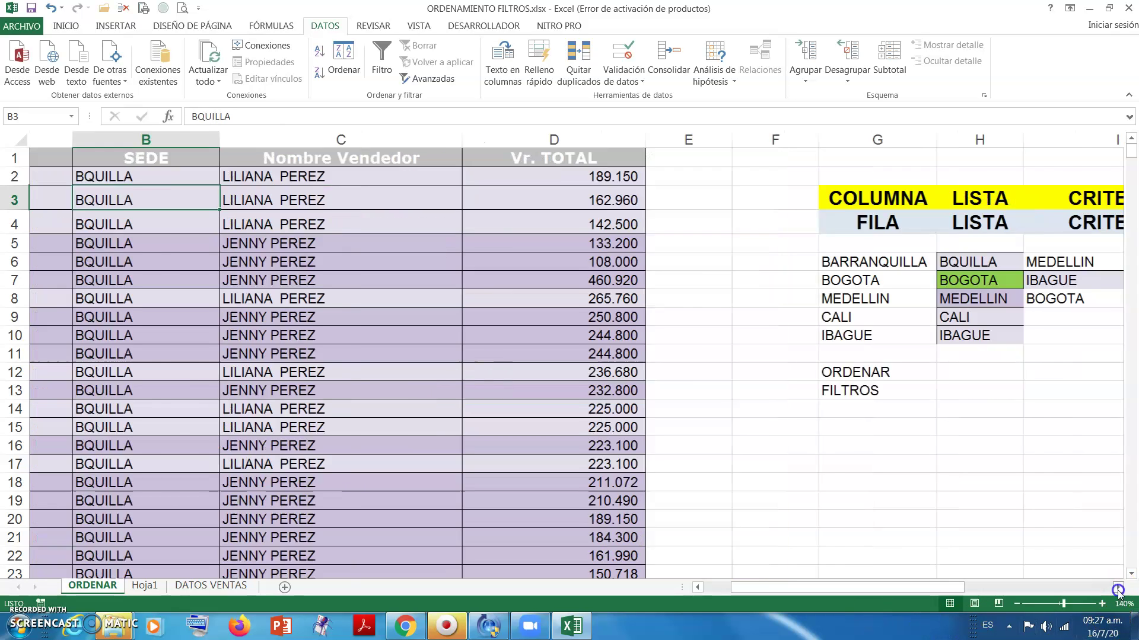
pyautogui.click(484, 210)
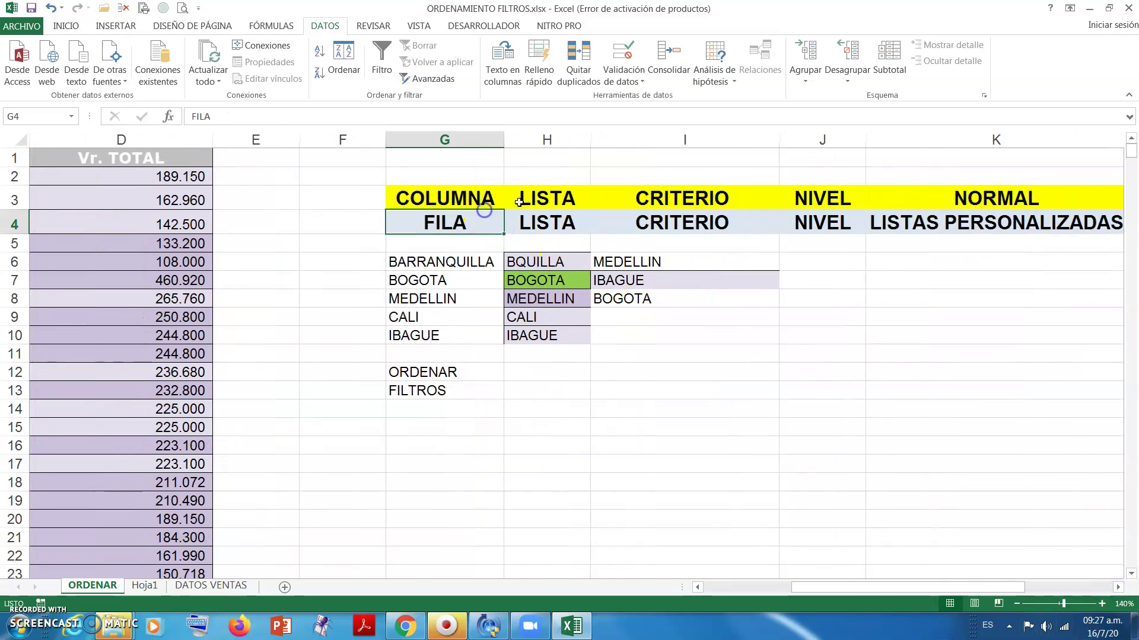
pyautogui.click(527, 200)
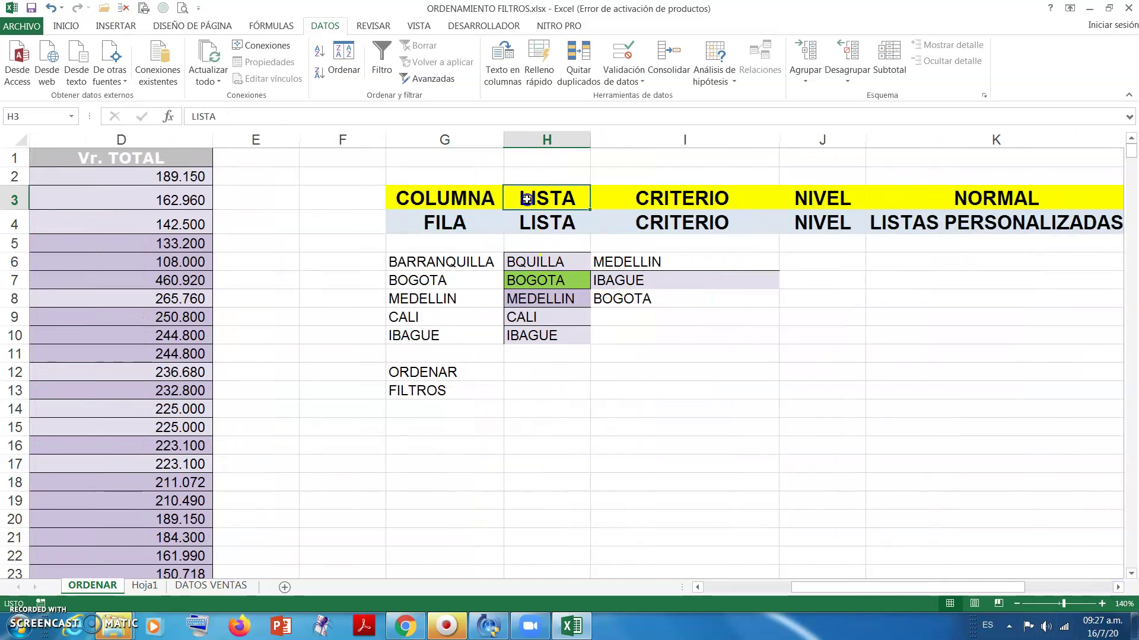
pyautogui.click(680, 199)
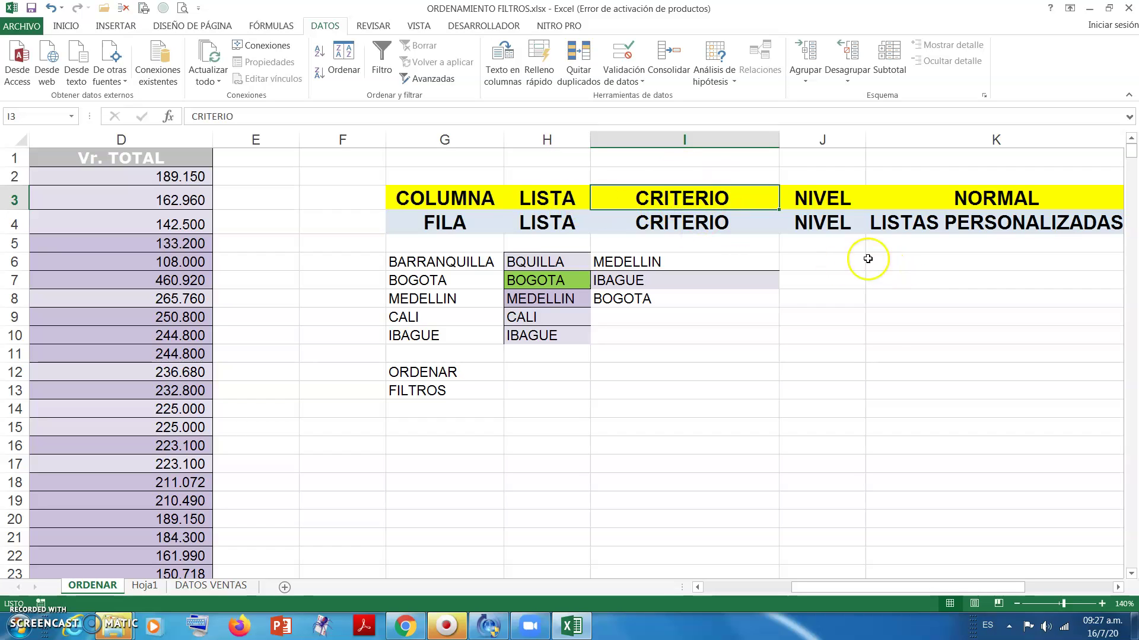
pyautogui.click(831, 202)
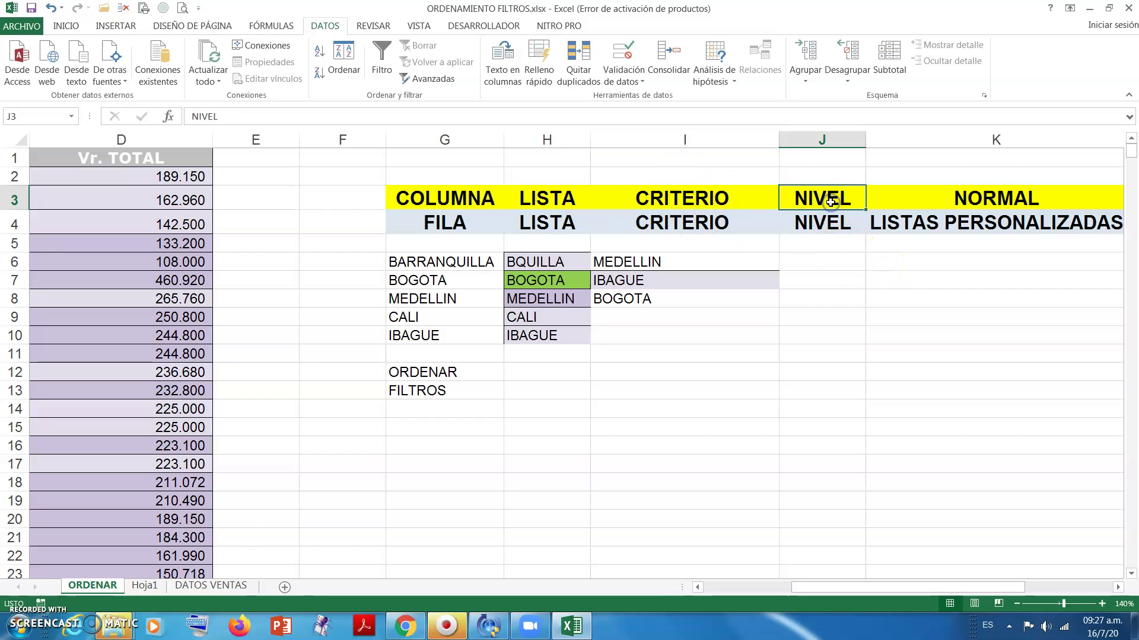
pyautogui.click(653, 193)
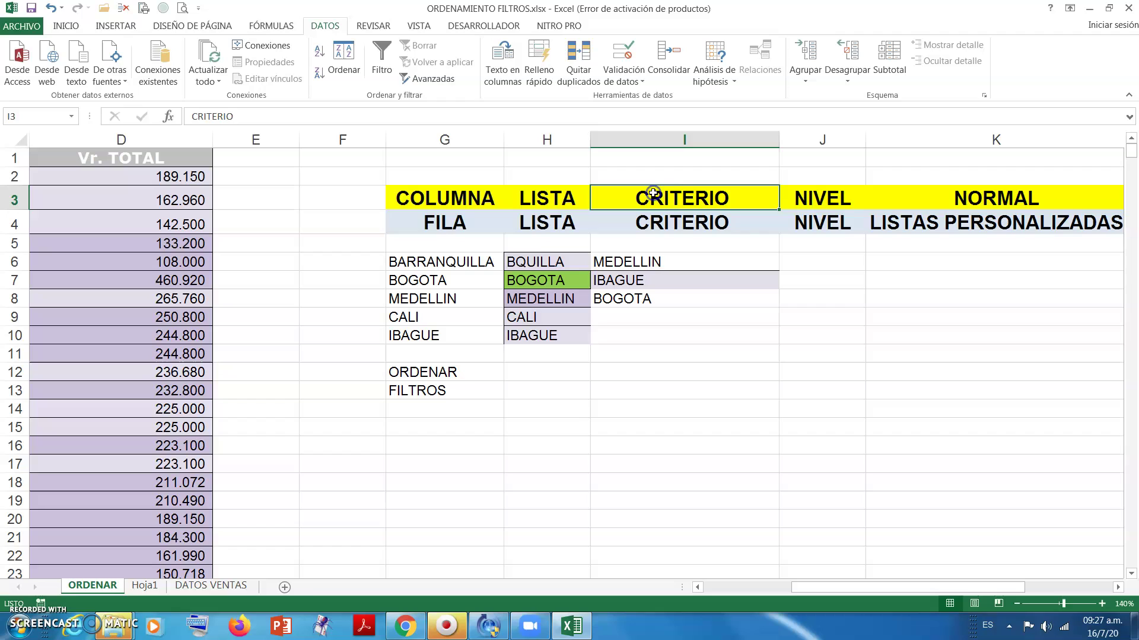
pyautogui.click(795, 200)
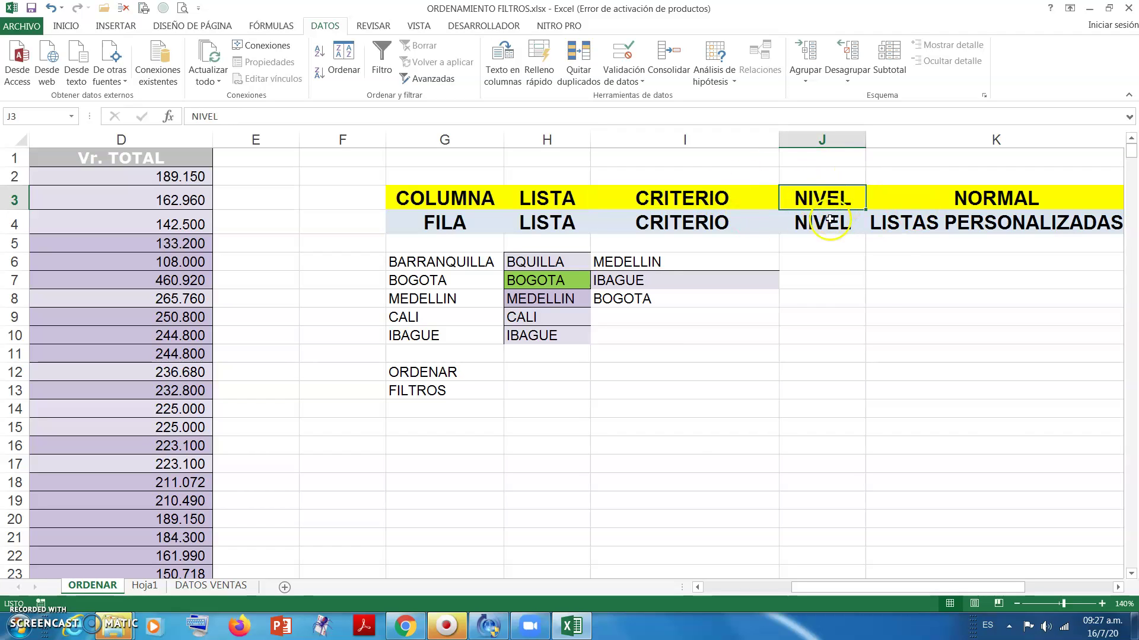
pyautogui.click(1117, 587)
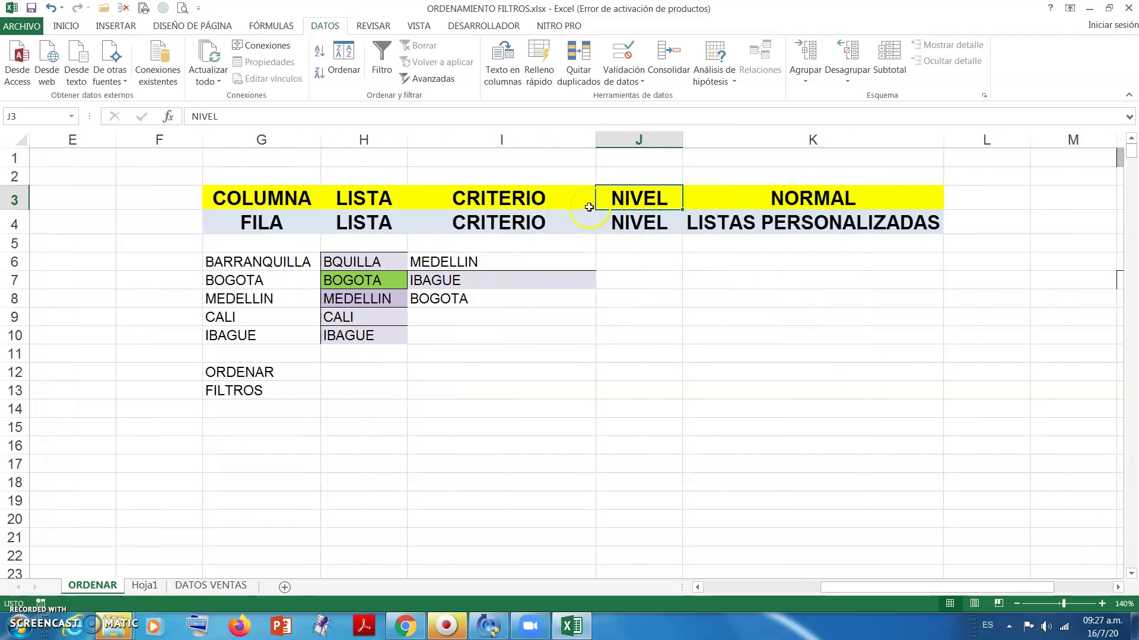
pyautogui.click(816, 197)
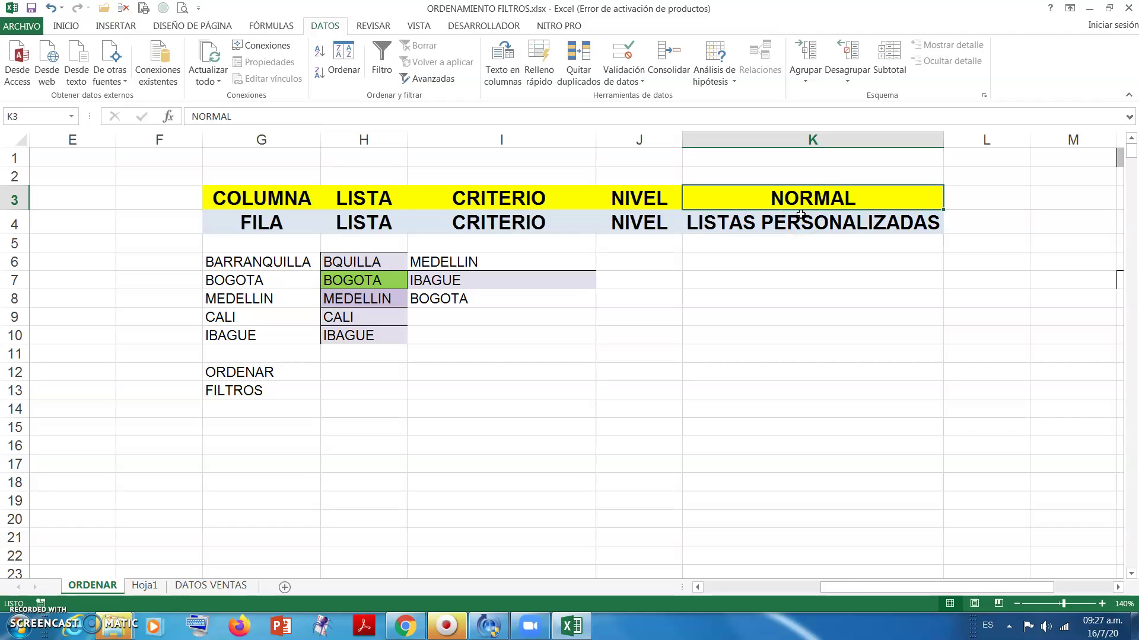
pyautogui.click(716, 219)
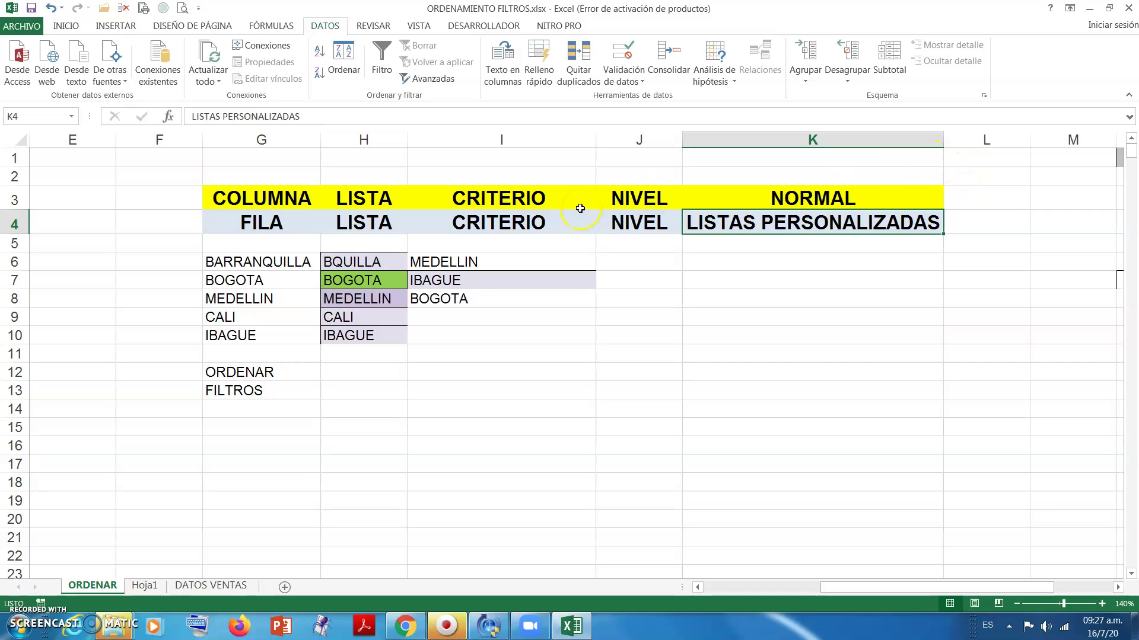
pyautogui.moveTo(297, 223); pyautogui.dragTo(738, 227)
pyautogui.moveTo(864, 587); pyautogui.dragTo(720, 587)
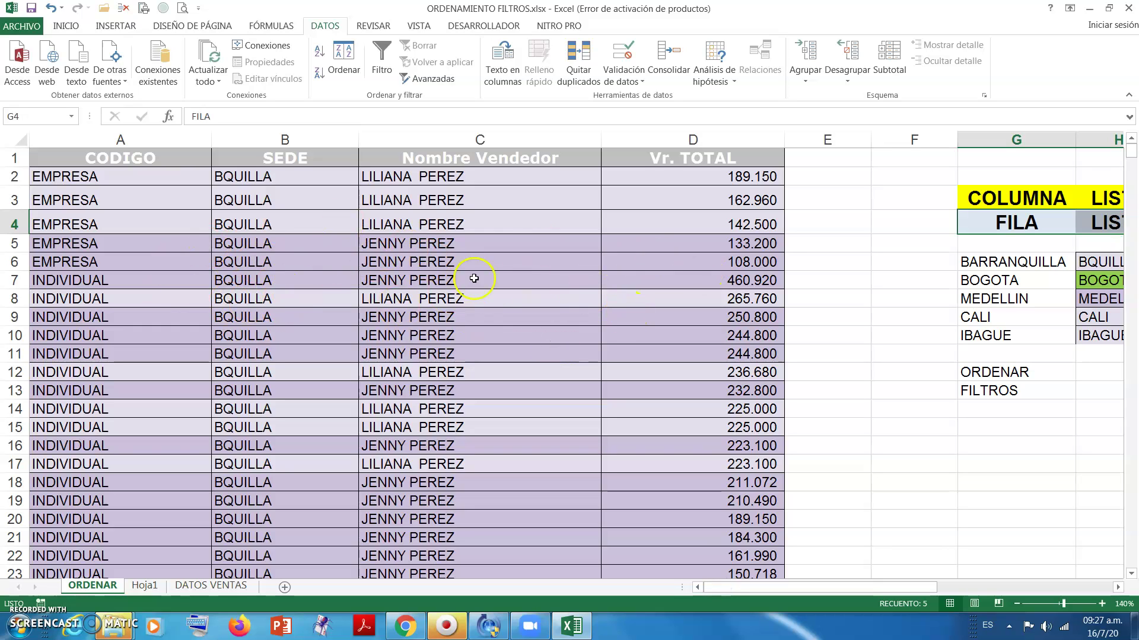
# Step: Examine the table's data columns and the order of the headers CODIGO, SEDE, Nombre Vendedor and Vr. TOTAL in A1:D1
pyautogui.moveTo(692, 185); pyautogui.dragTo(703, 348)
pyautogui.moveTo(469, 198); pyautogui.dragTo(470, 259)
pyautogui.click(231, 240)
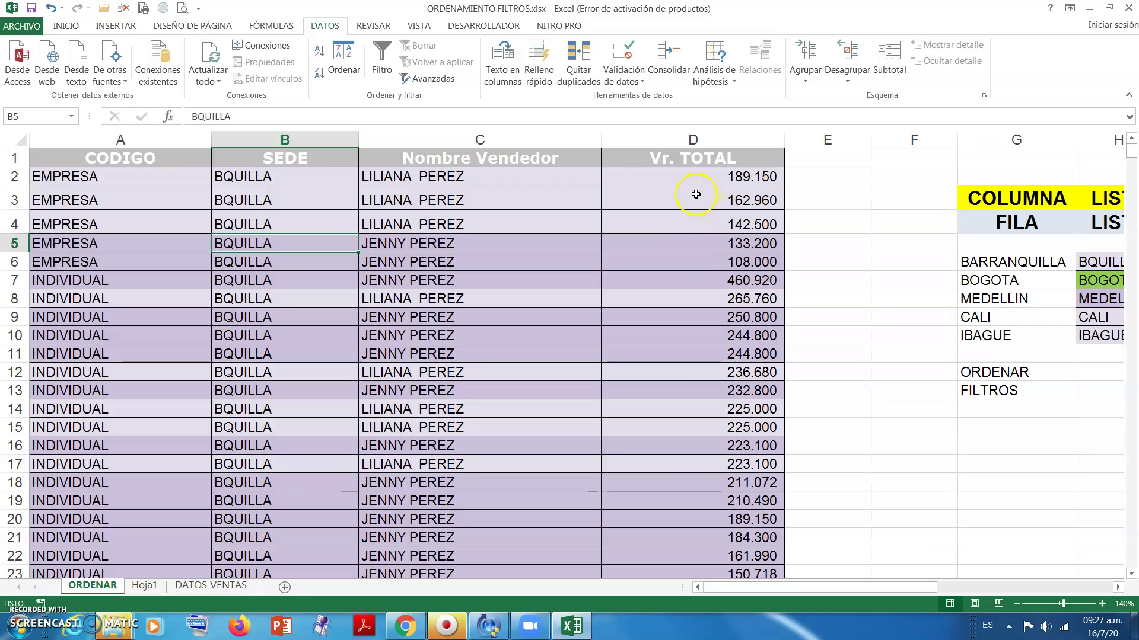
pyautogui.click(443, 167)
pyautogui.click(423, 200)
pyautogui.click(288, 155)
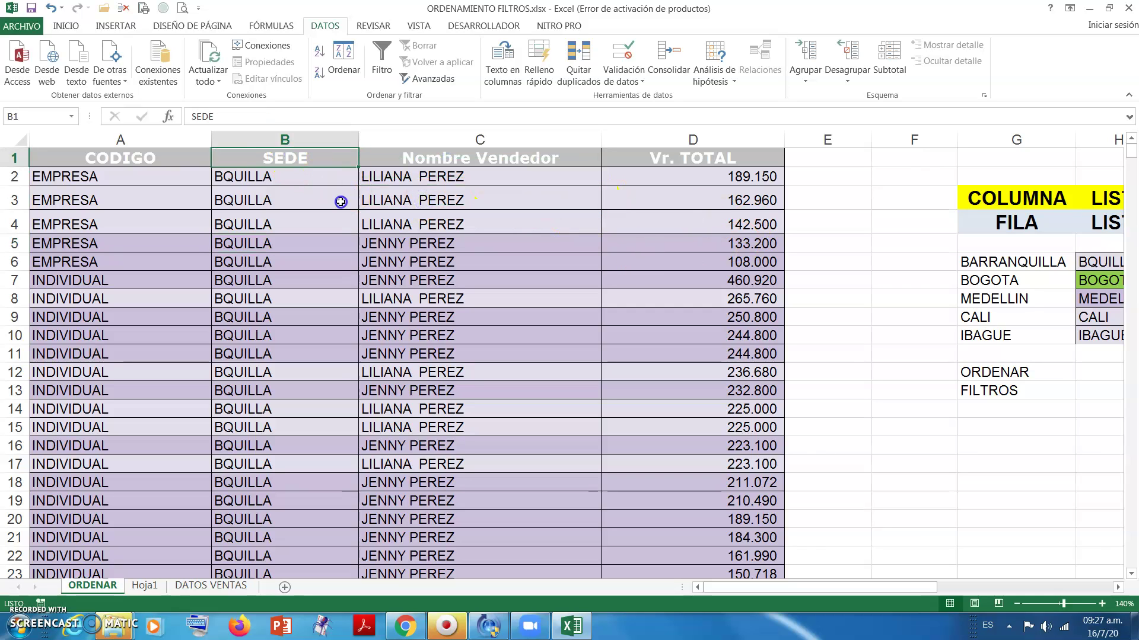
pyautogui.moveTo(128, 159); pyautogui.dragTo(685, 158)
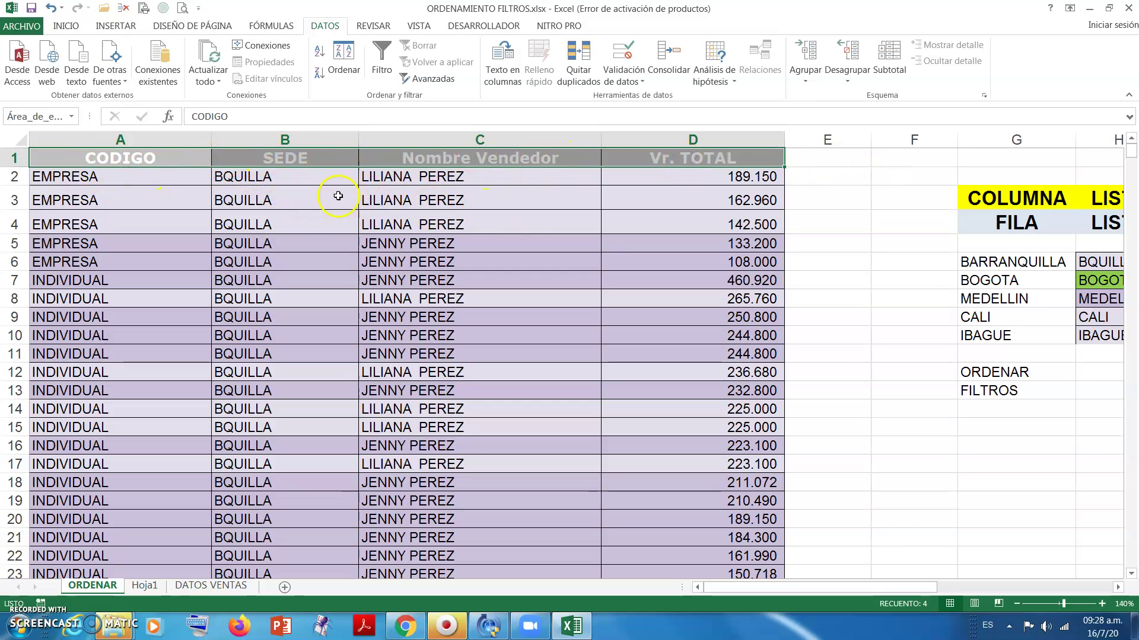
pyautogui.click(174, 160)
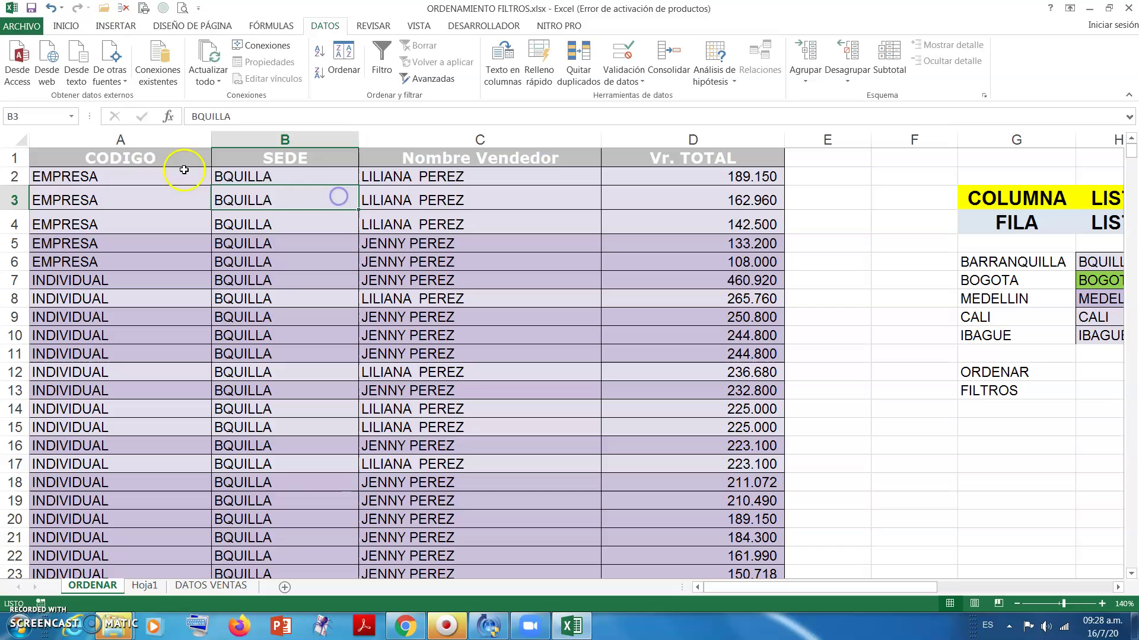
pyautogui.click(257, 162)
pyautogui.click(449, 160)
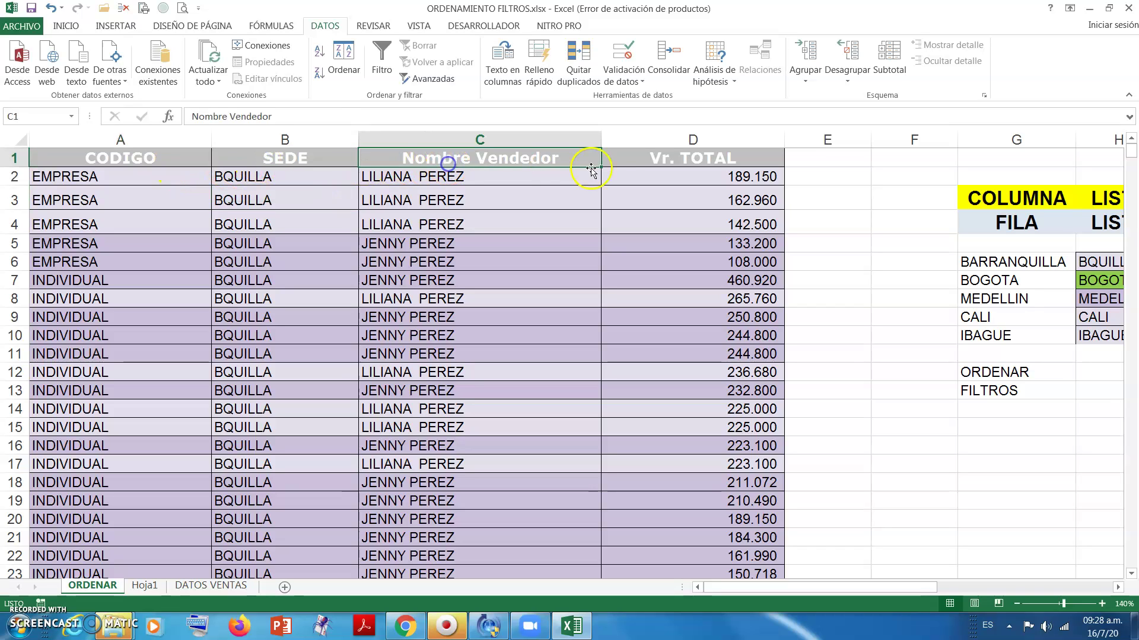
pyautogui.click(662, 161)
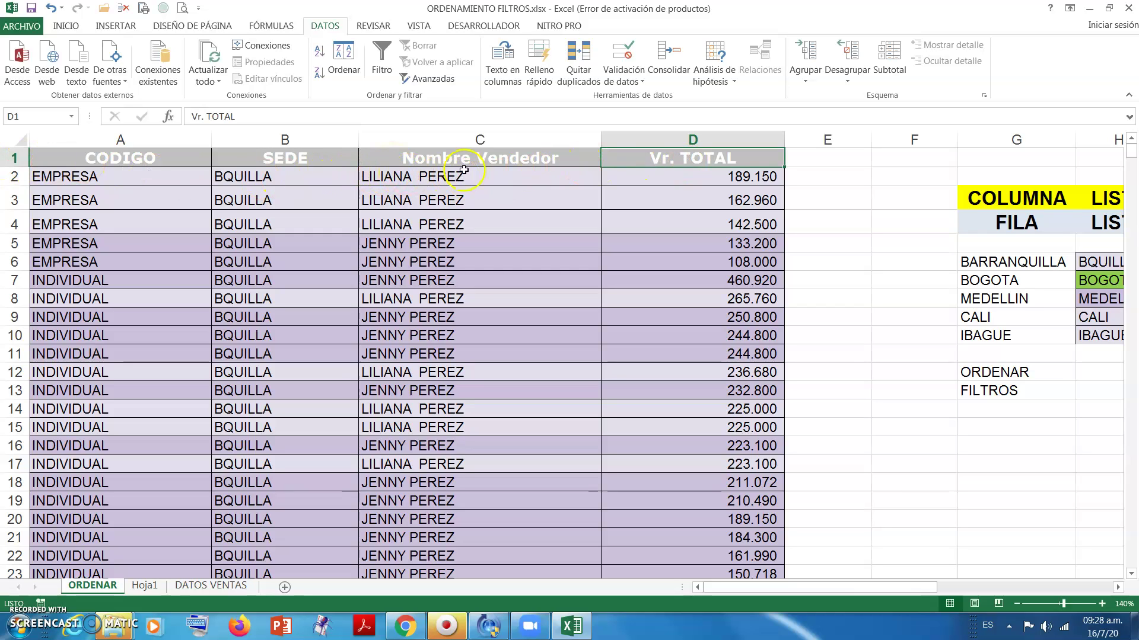
pyautogui.click(180, 161)
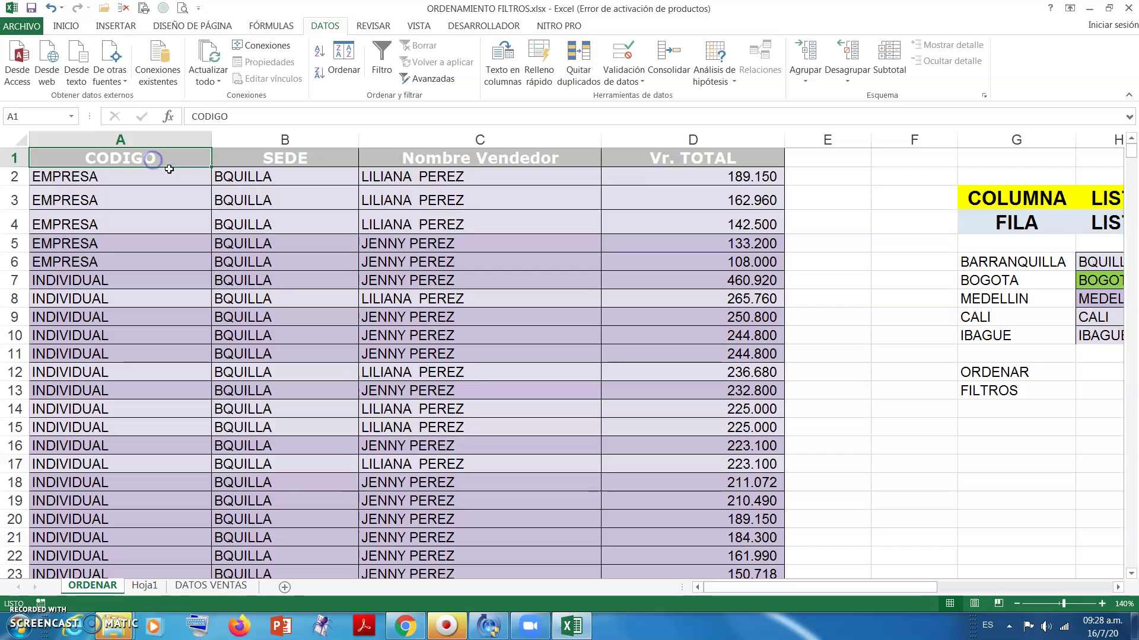
pyautogui.click(421, 166)
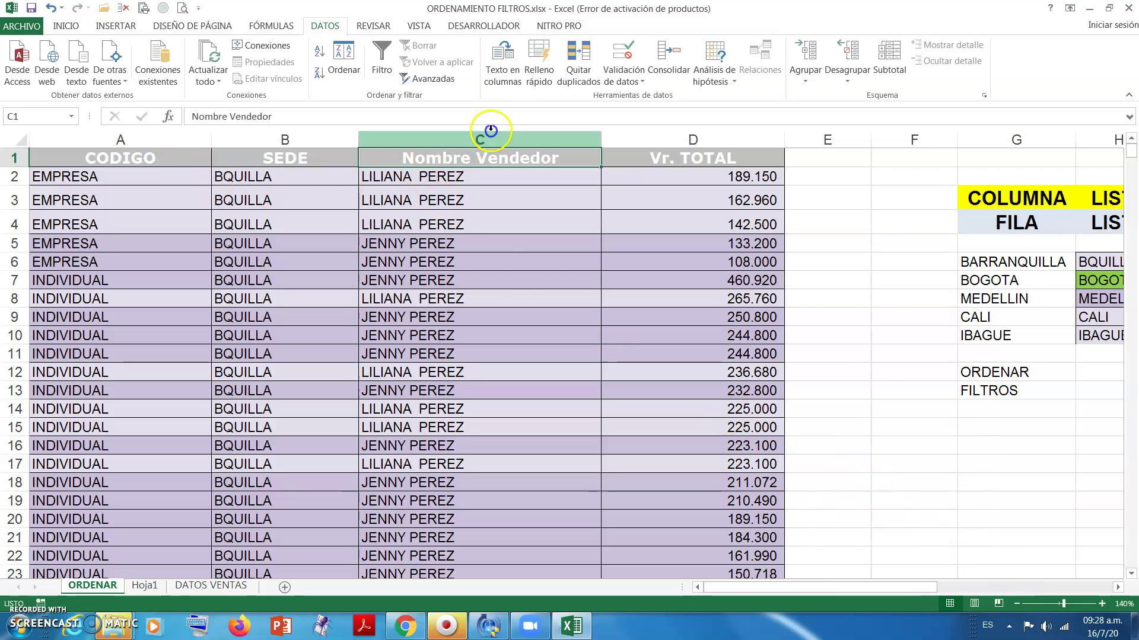
pyautogui.click(637, 164)
pyautogui.click(322, 159)
pyautogui.click(626, 158)
pyautogui.click(290, 159)
pyautogui.click(627, 161)
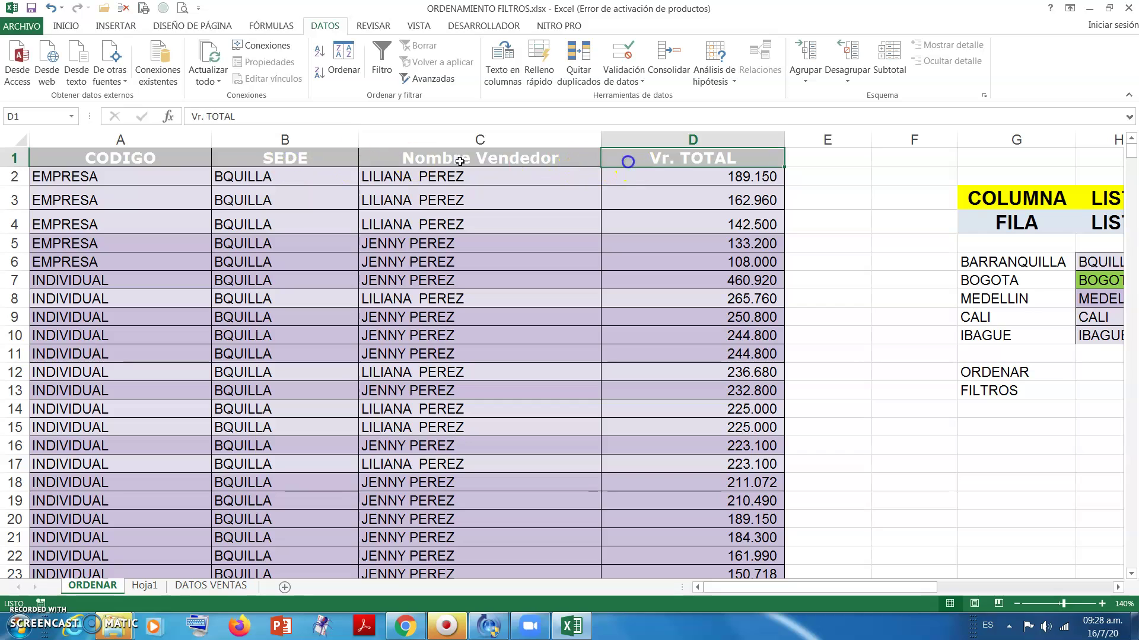
pyautogui.click(377, 158)
# Step: Open the Sort settings for the data table and change the sort orientation to left to right
pyautogui.click(243, 224)
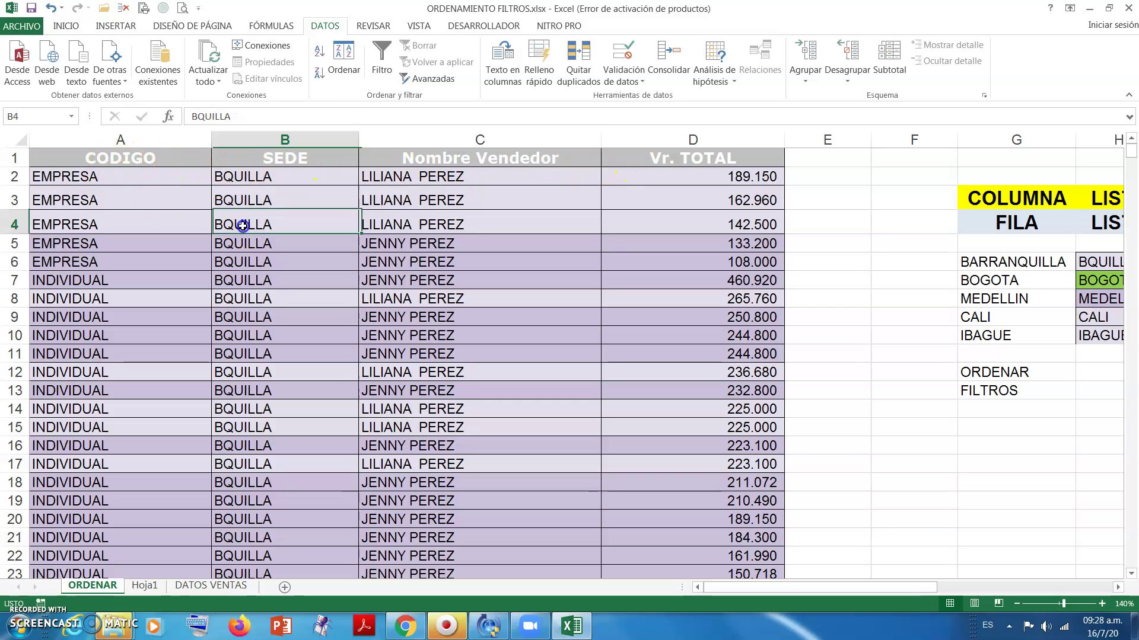
pyautogui.click(354, 59)
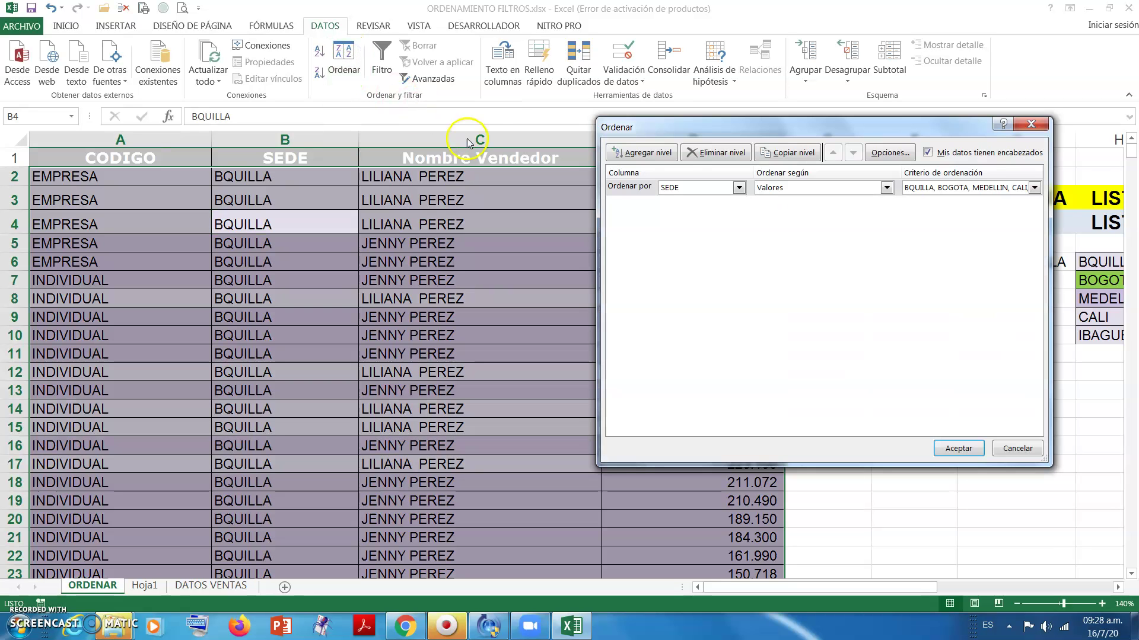
pyautogui.click(889, 156)
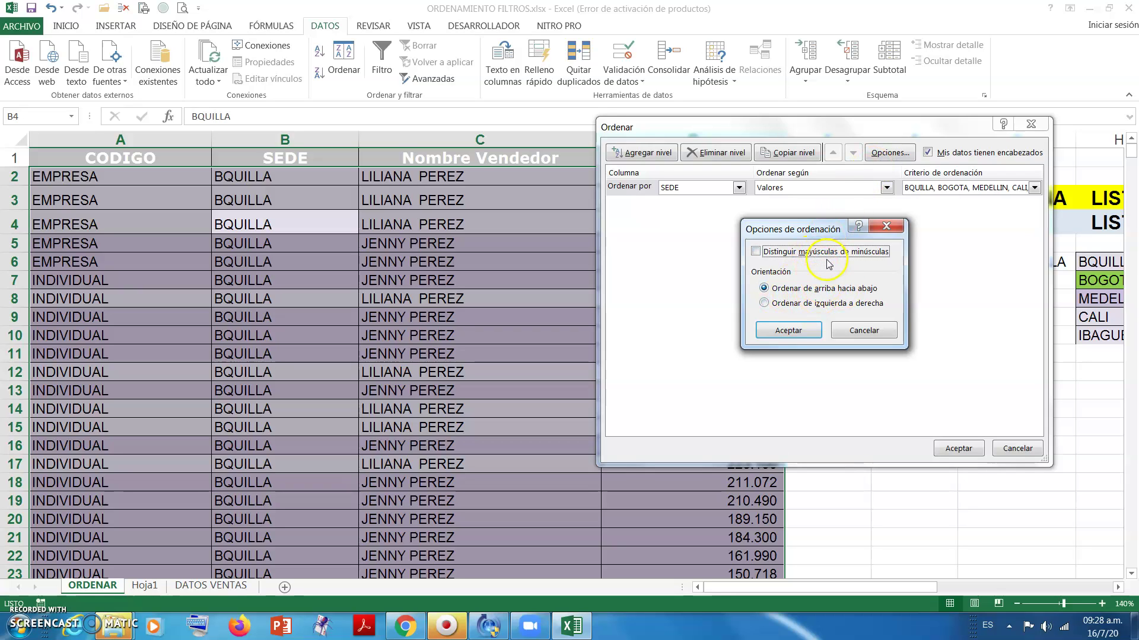
pyautogui.click(773, 335)
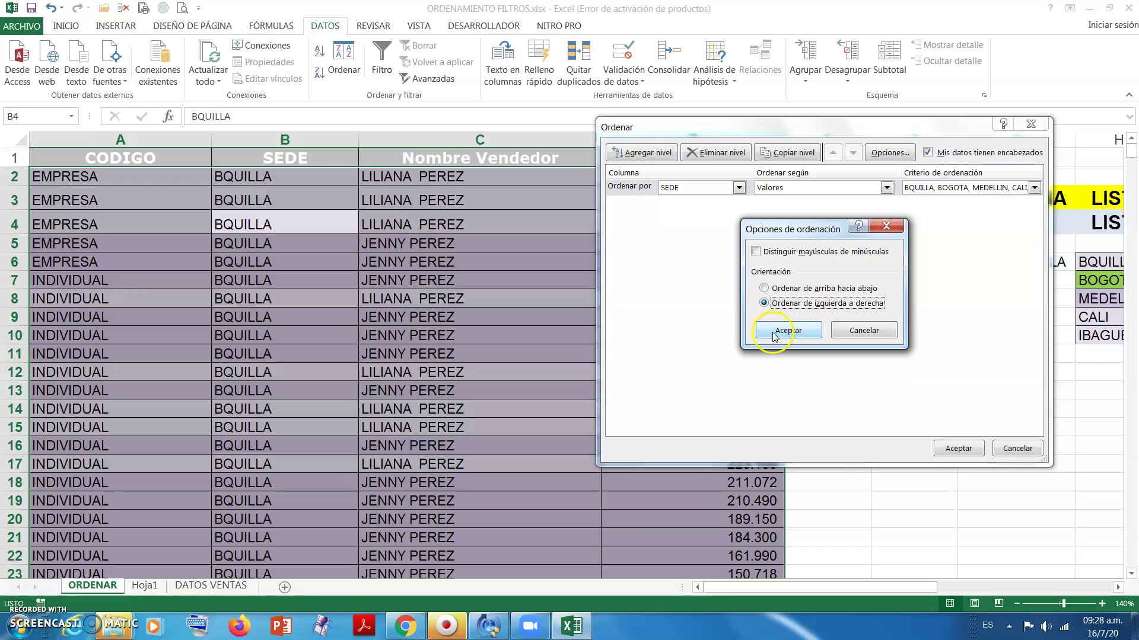
pyautogui.click(773, 336)
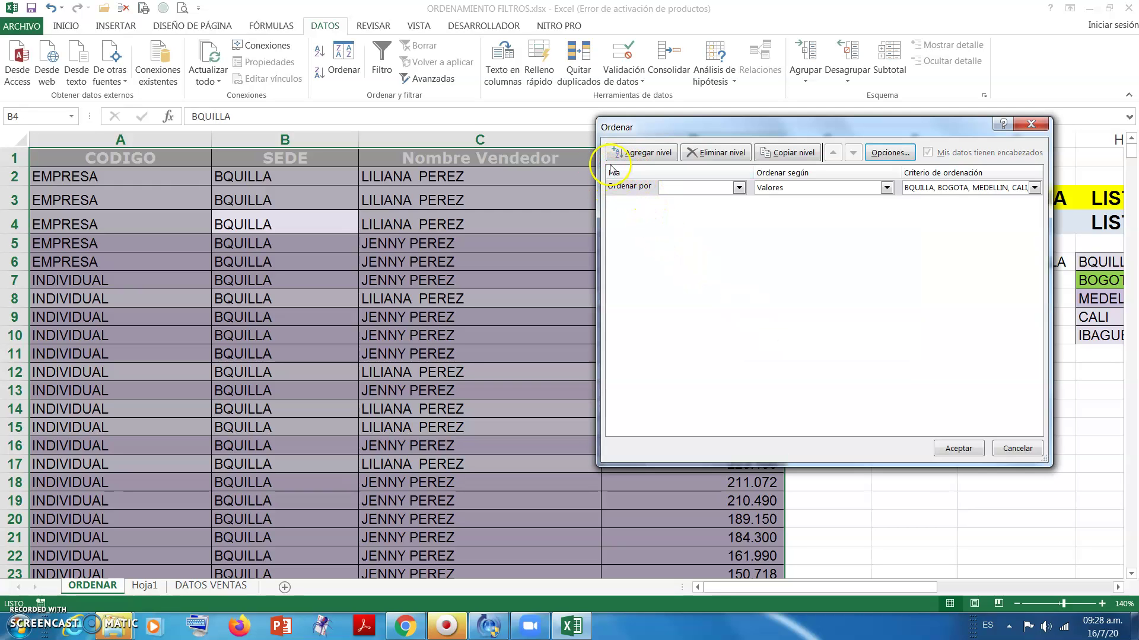
# Step: Sort the table's columns by the values of Fila 1 from A to Z, and check the rearranged headers and row 4
pyautogui.click(684, 188)
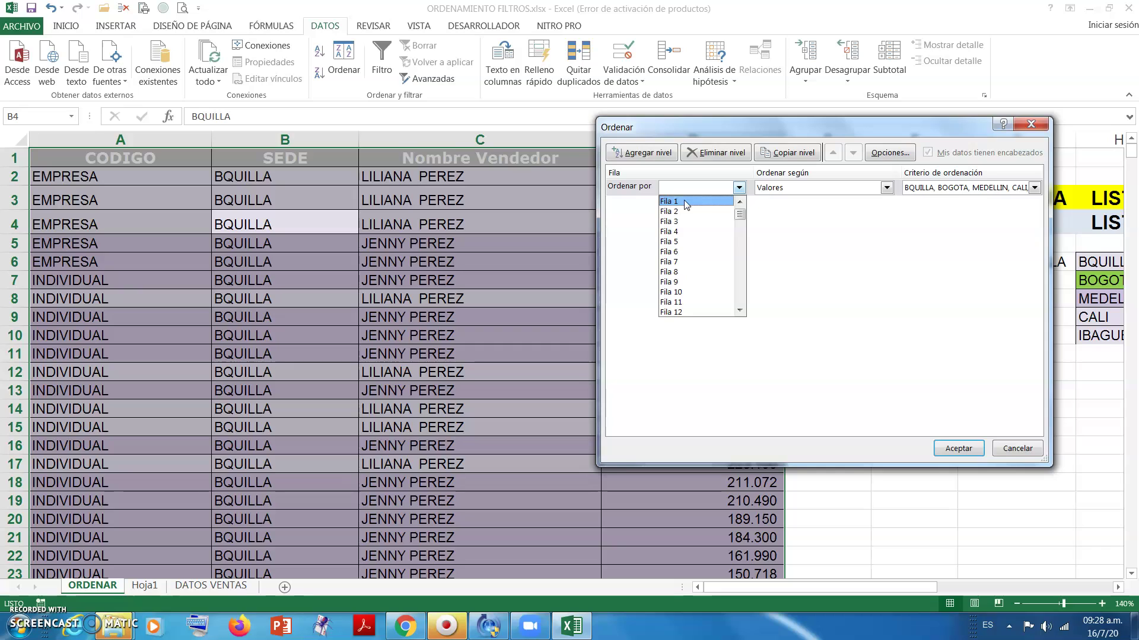
pyautogui.click(685, 202)
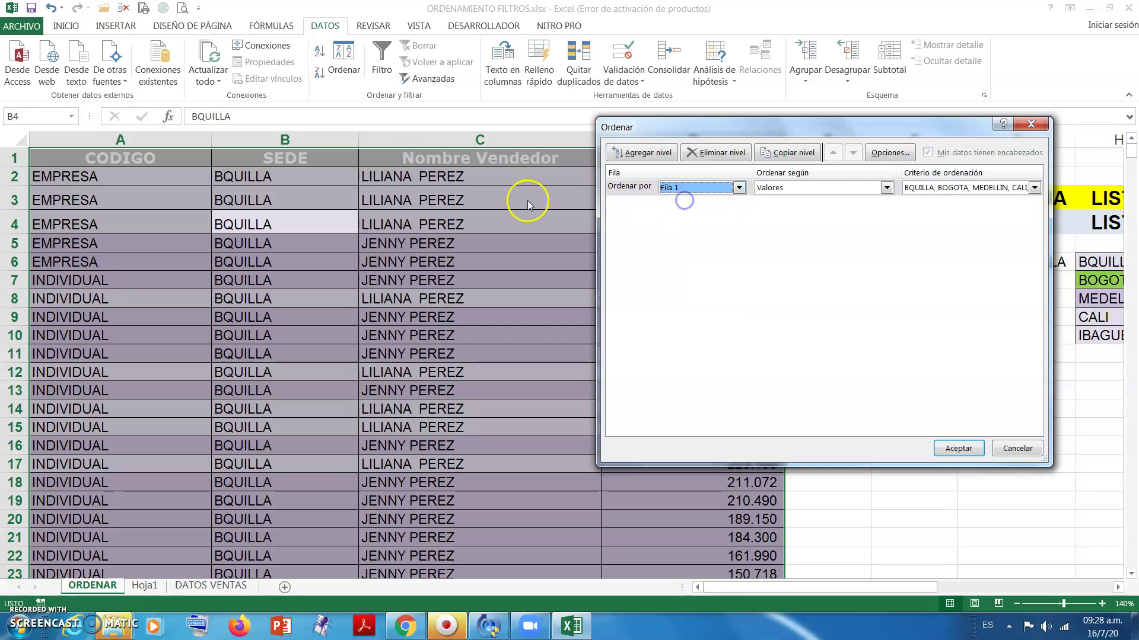
pyautogui.click(951, 190)
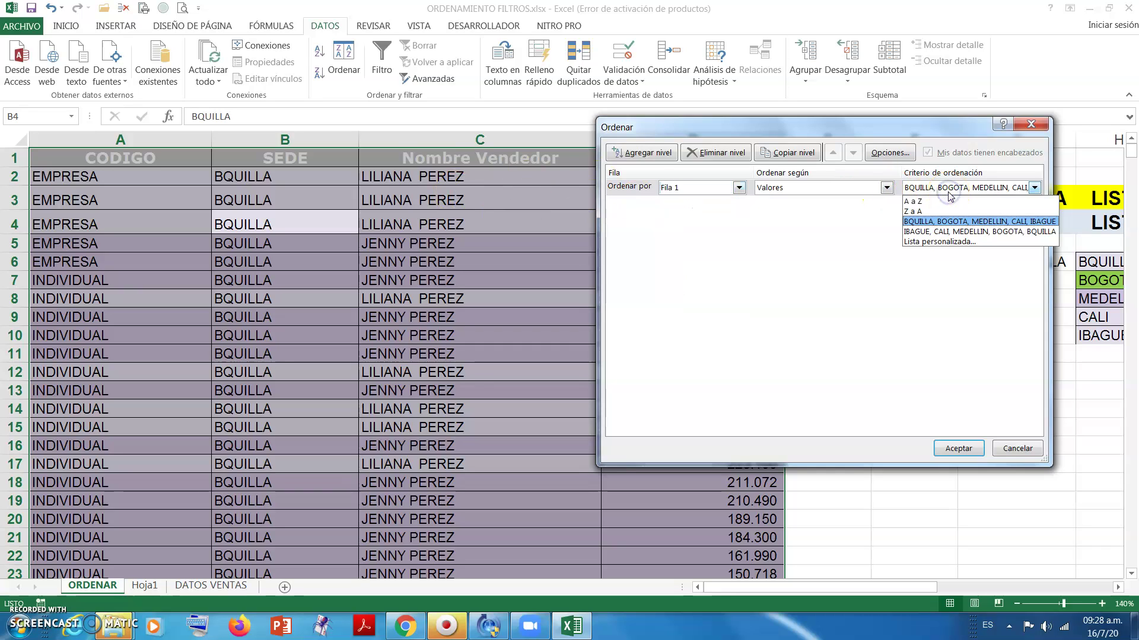
pyautogui.click(923, 203)
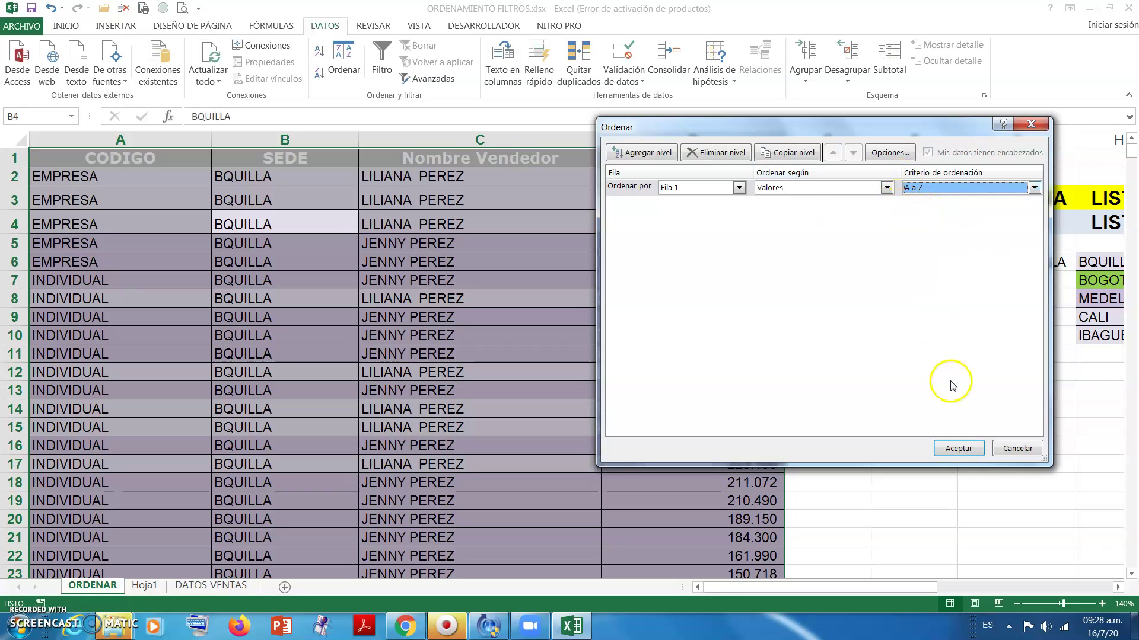
pyautogui.click(959, 449)
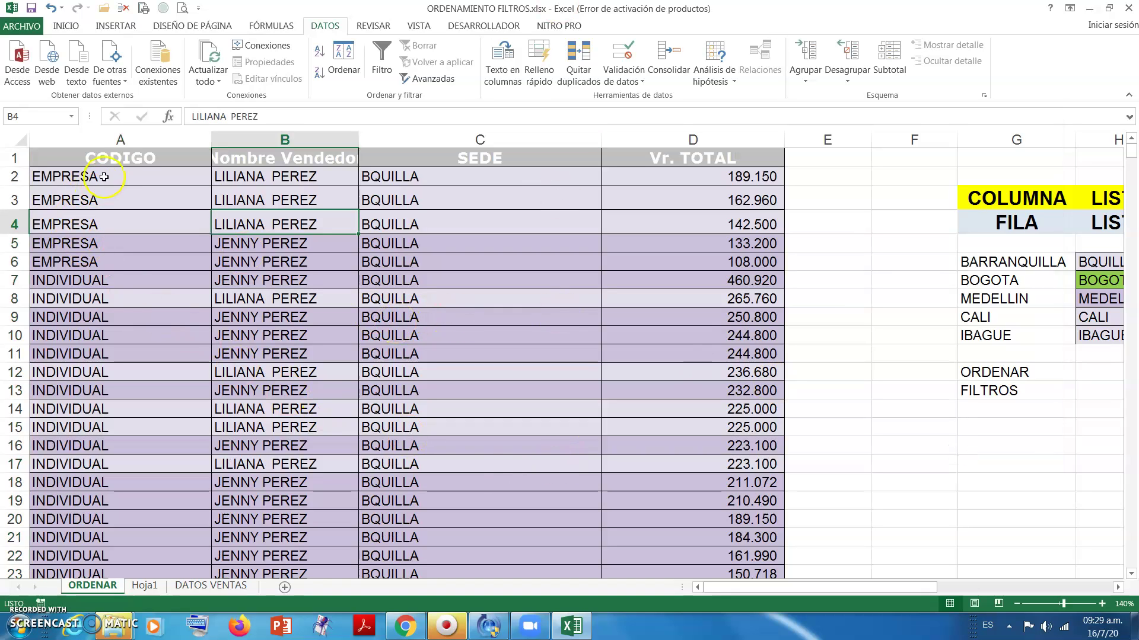
pyautogui.click(119, 160)
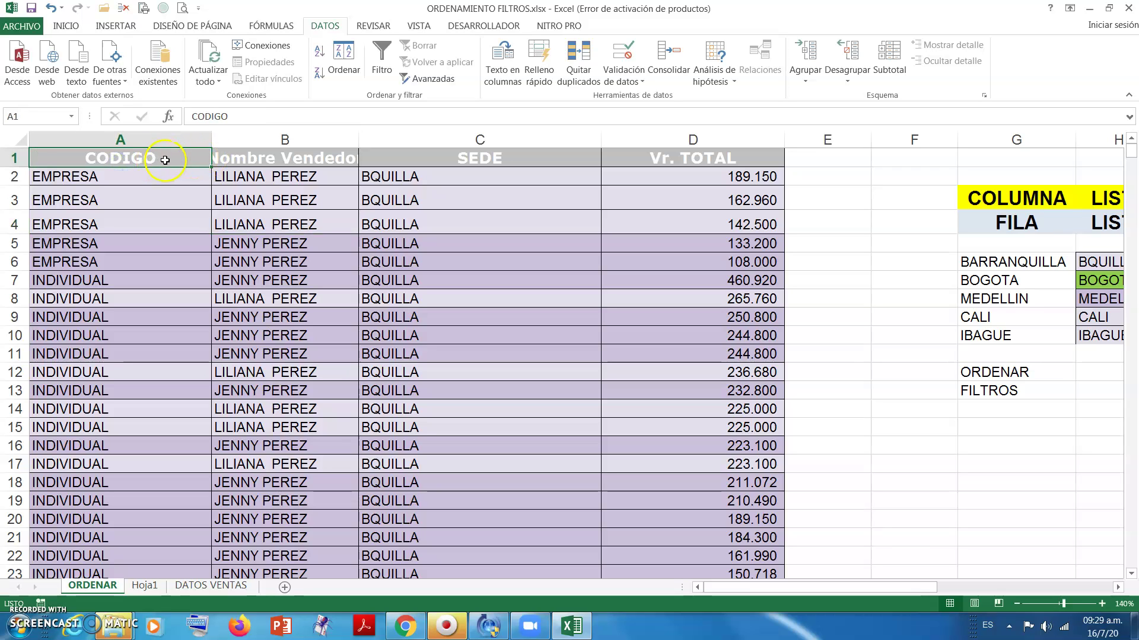
pyautogui.click(250, 159)
pyautogui.click(416, 157)
pyautogui.click(663, 157)
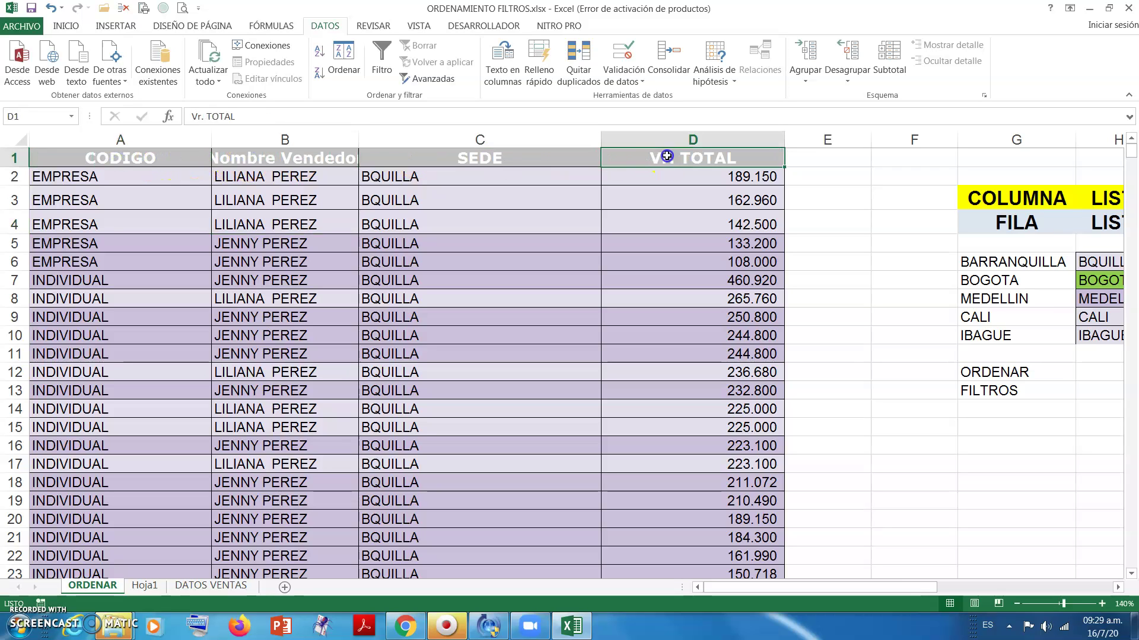
pyautogui.moveTo(111, 224); pyautogui.dragTo(700, 226)
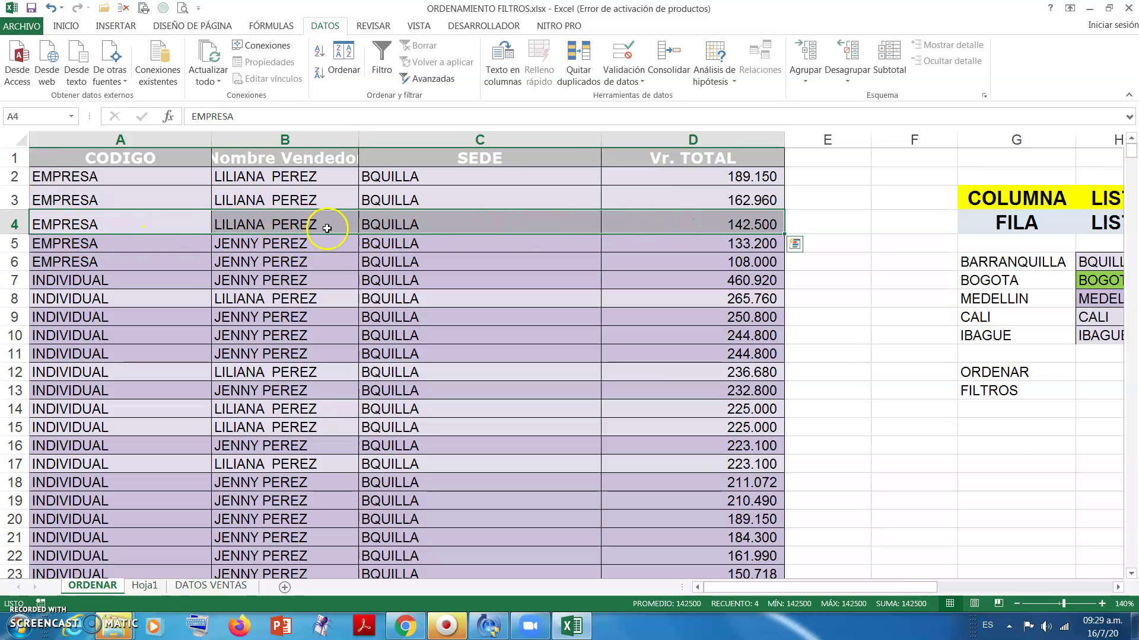
# Step: Check the values across row 4, sort the table's columns by the values of Fila 4 from A to Z, and inspect column A
pyautogui.click(727, 226)
pyautogui.click(125, 212)
pyautogui.click(340, 221)
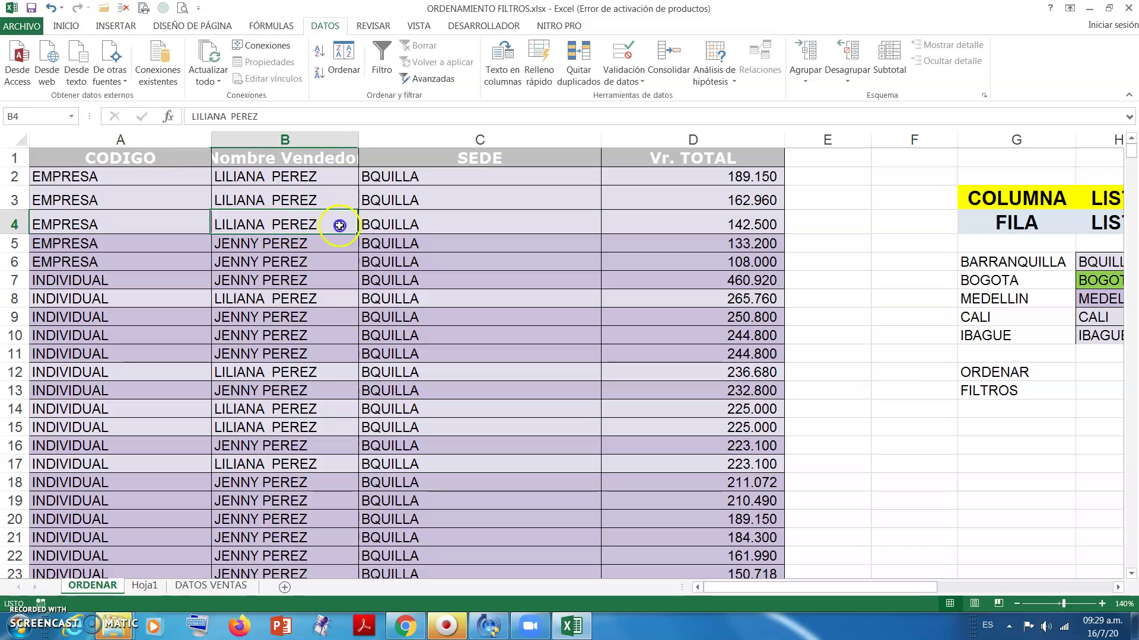
pyautogui.click(691, 219)
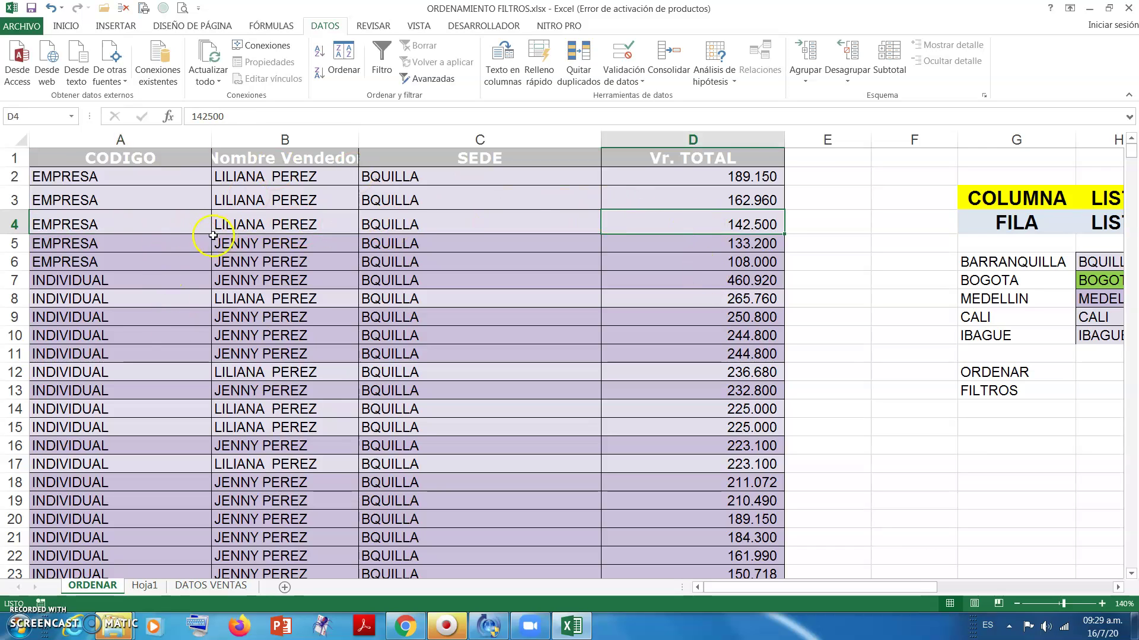
pyautogui.click(76, 230)
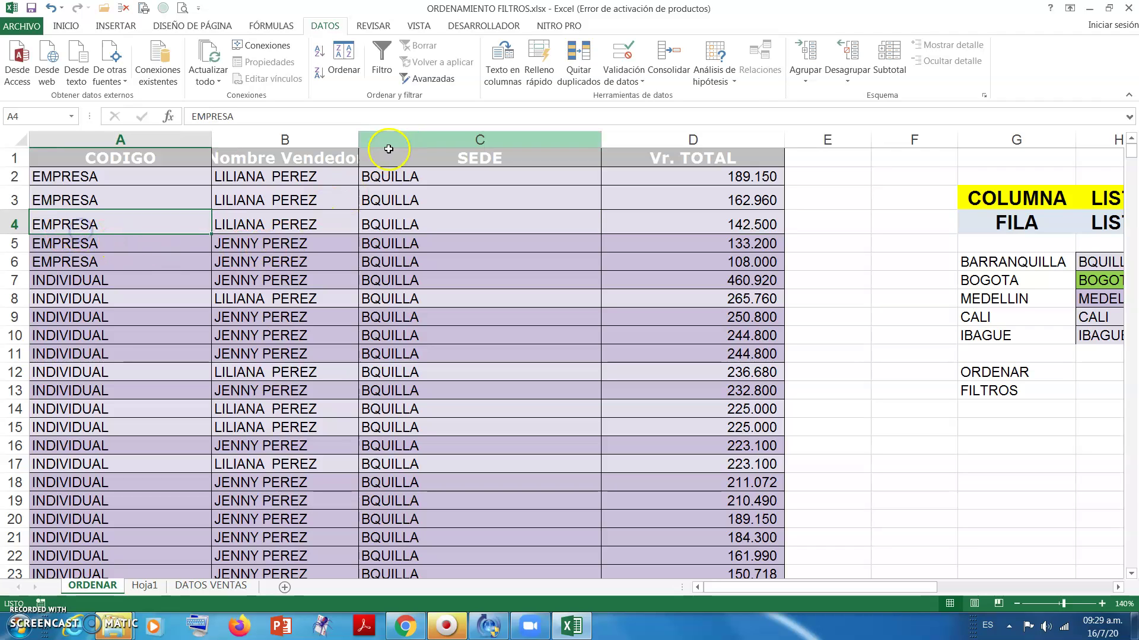
pyautogui.click(344, 56)
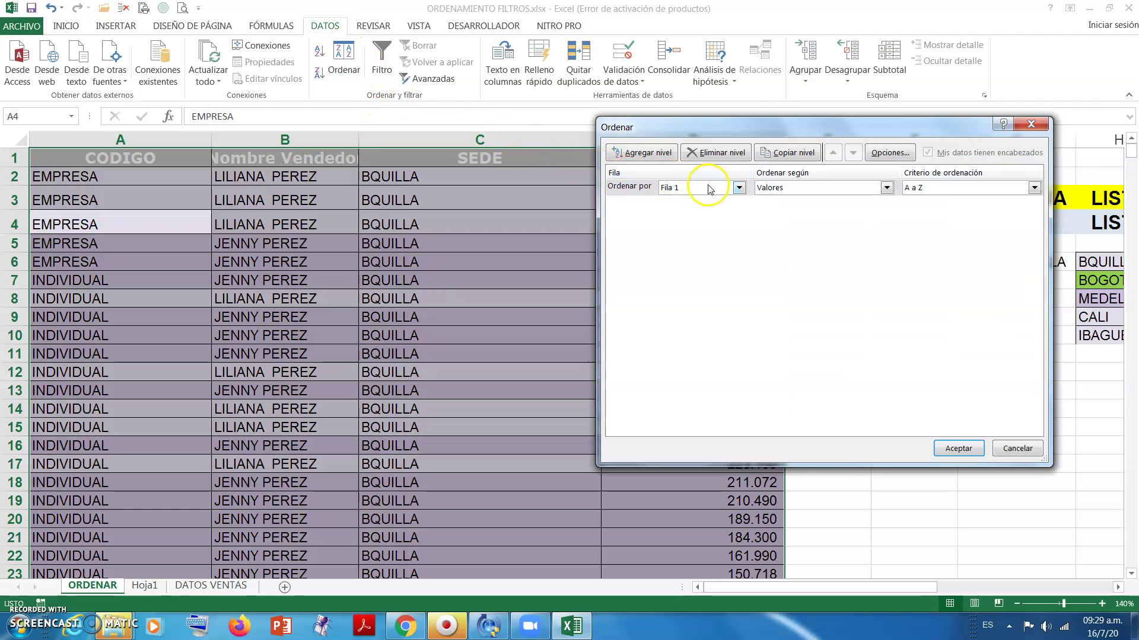
pyautogui.click(739, 188)
pyautogui.click(688, 231)
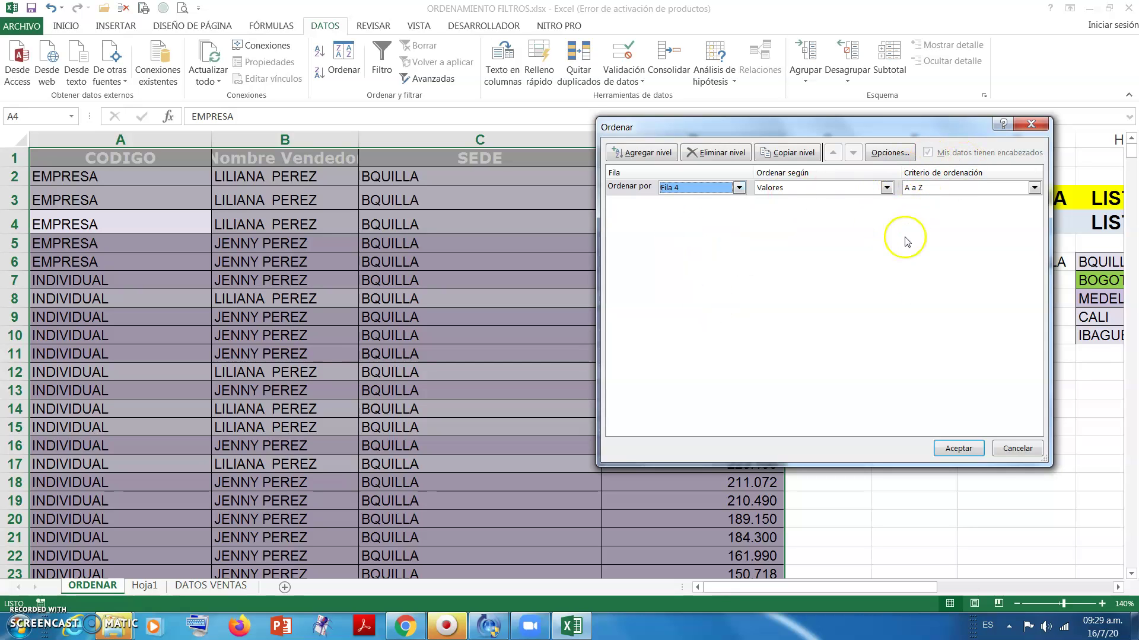
pyautogui.click(961, 449)
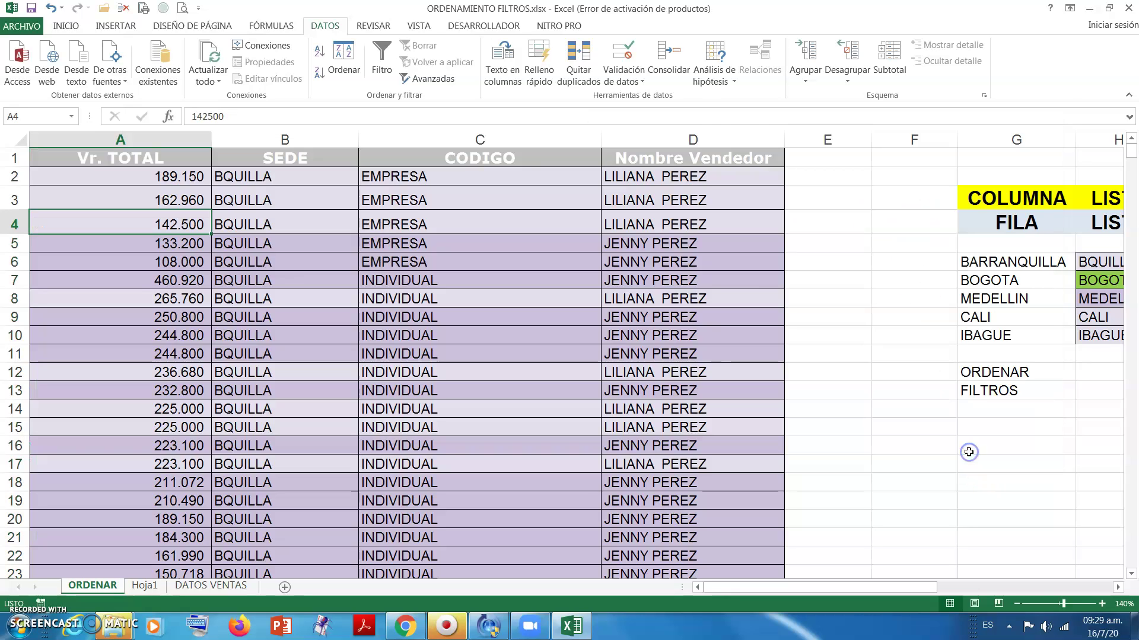
pyautogui.moveTo(153, 197); pyautogui.dragTo(169, 372)
pyautogui.moveTo(145, 249); pyautogui.dragTo(145, 255)
pyautogui.click(152, 280)
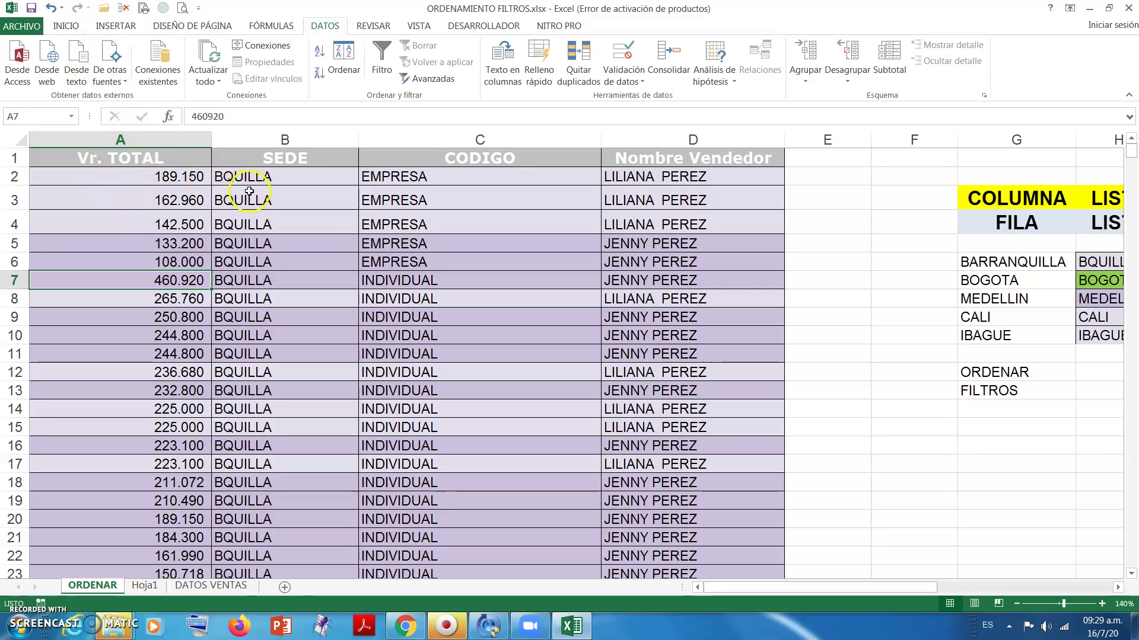
# Step: Number the table headers in row 1 to define a column order: 1SEDE, 2Nombre Vendedor, 3CODIGO and 4Vr. TOTAL
pyautogui.doubleClick(420, 160)
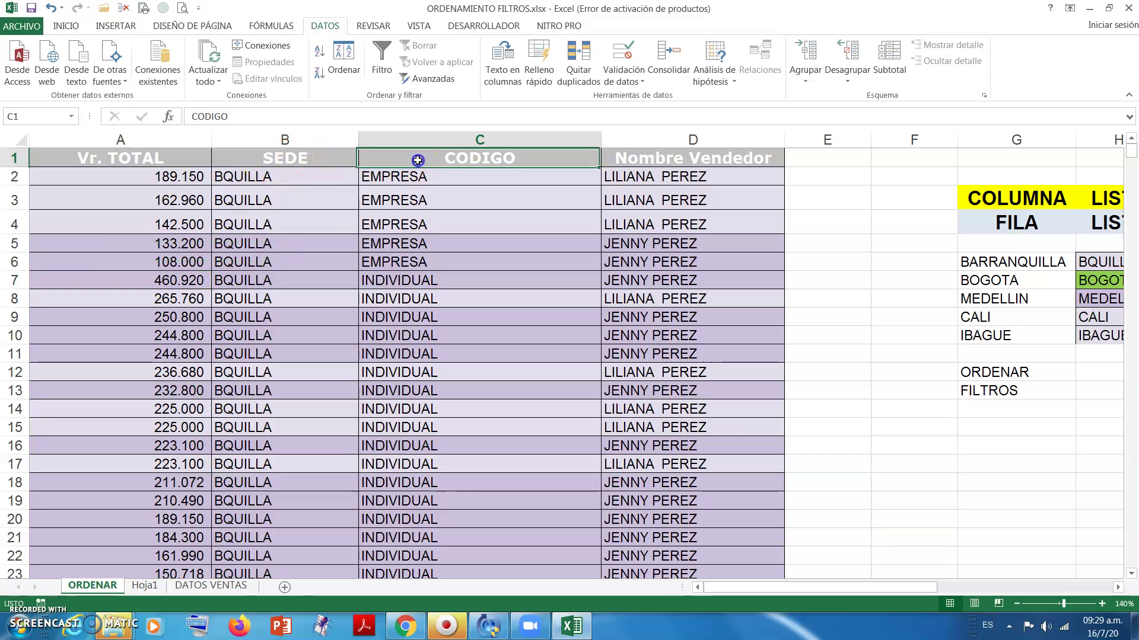
pyautogui.doubleClick(267, 159)
pyautogui.write('1')
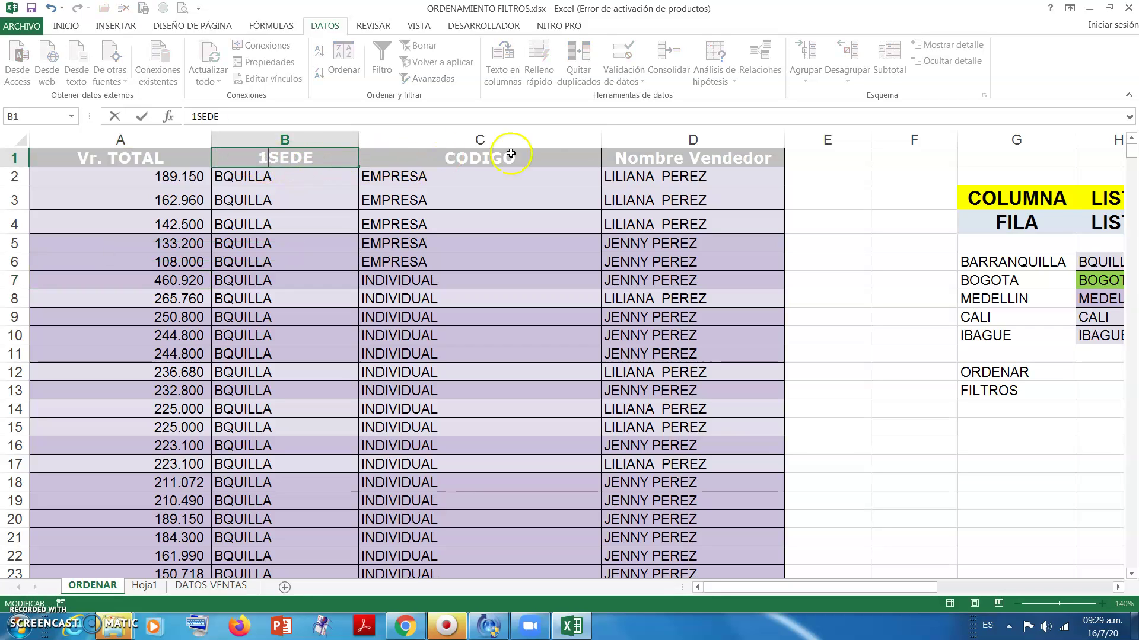
pyautogui.doubleClick(614, 159)
pyautogui.write('2')
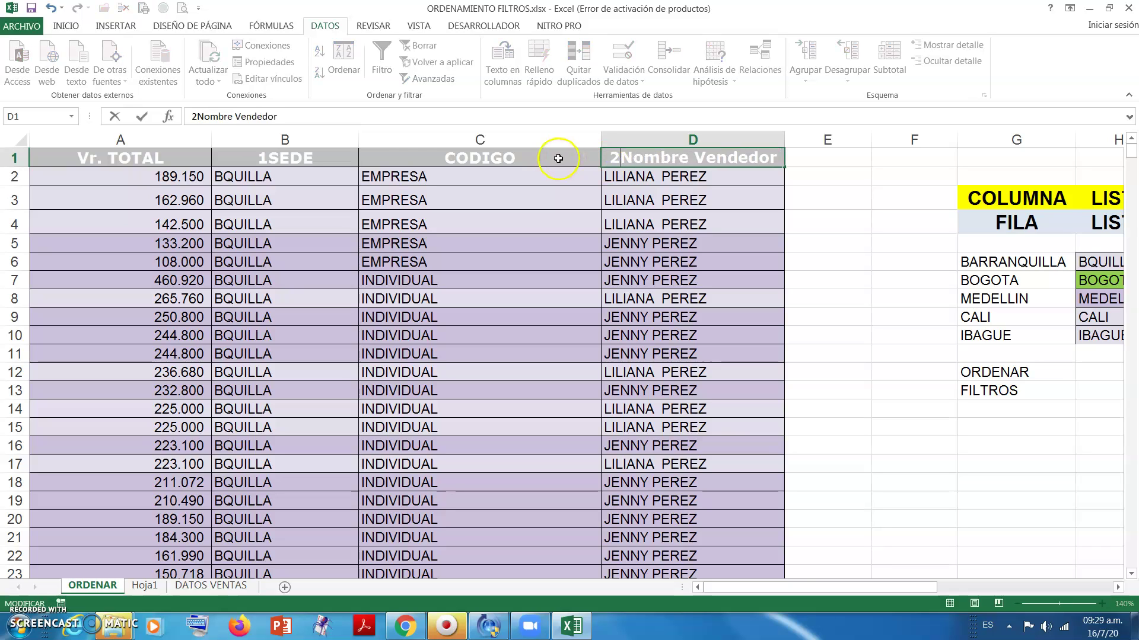
pyautogui.doubleClick(446, 157)
pyautogui.write('3')
pyautogui.doubleClick(80, 158)
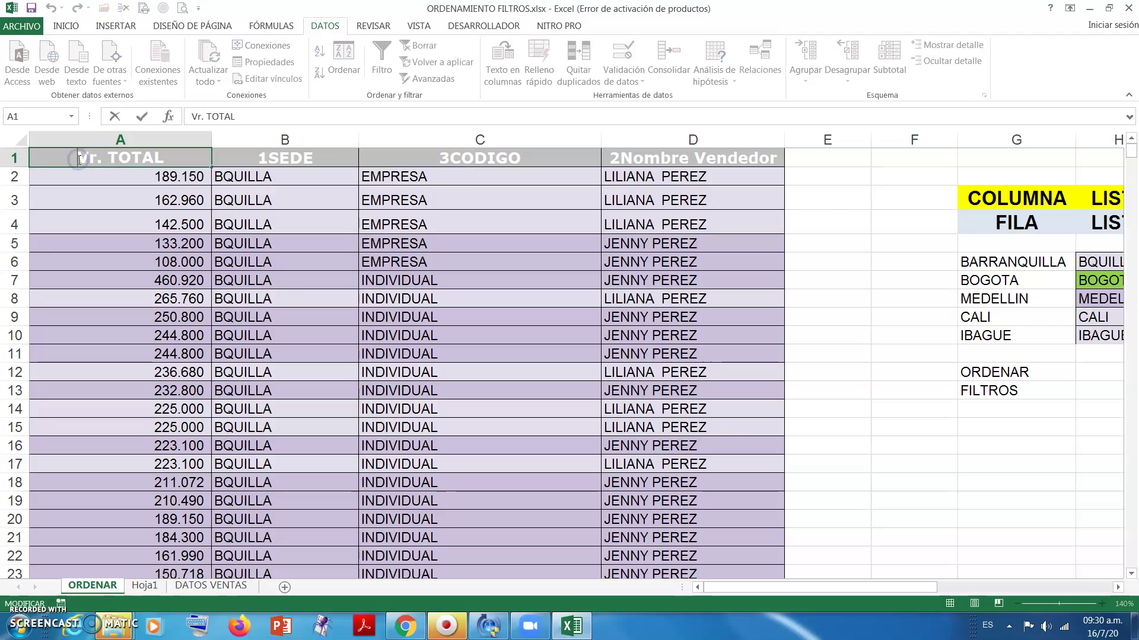
pyautogui.write('4')
pyautogui.click(110, 267)
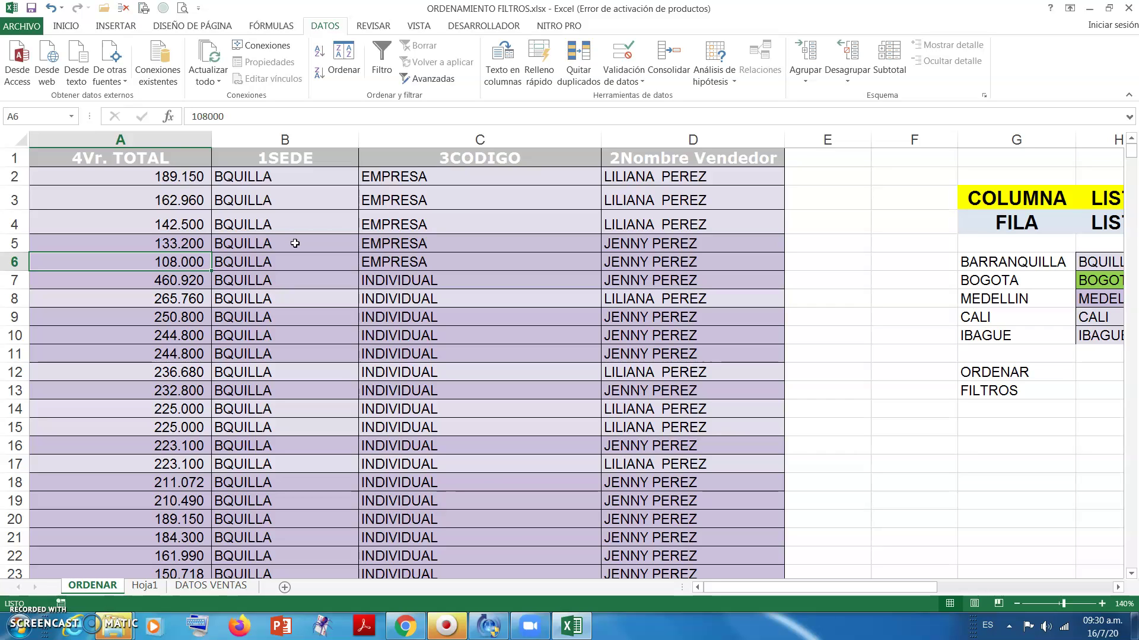
# Step: Sort the table's columns by the values of Fila 1 from A to Z, and check the order of the numbered headers
pyautogui.click(375, 213)
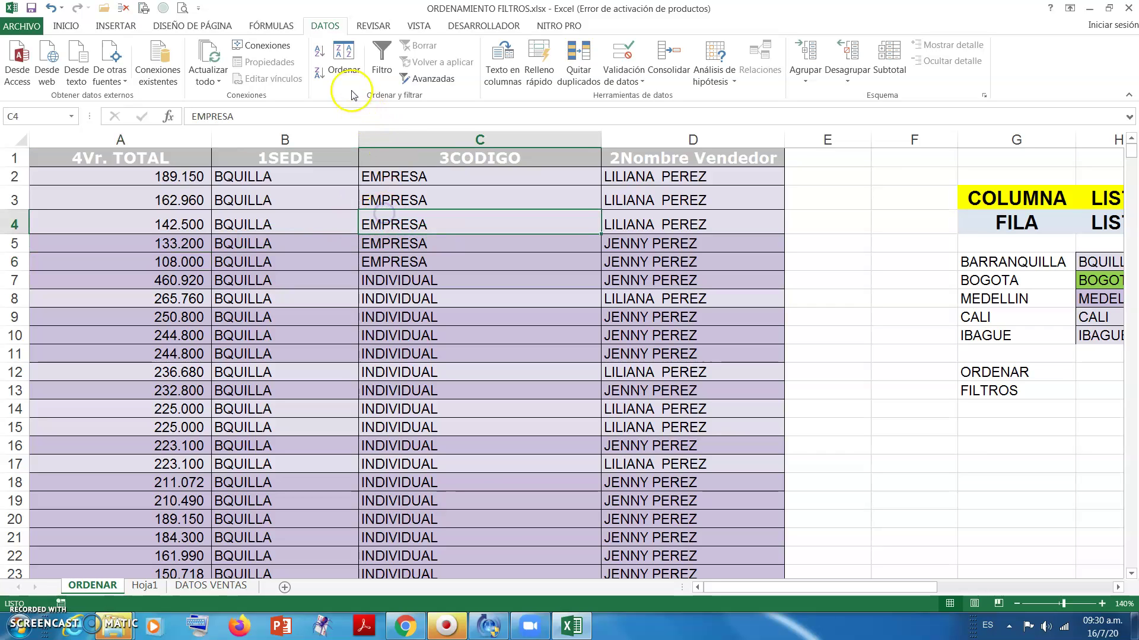
pyautogui.click(345, 56)
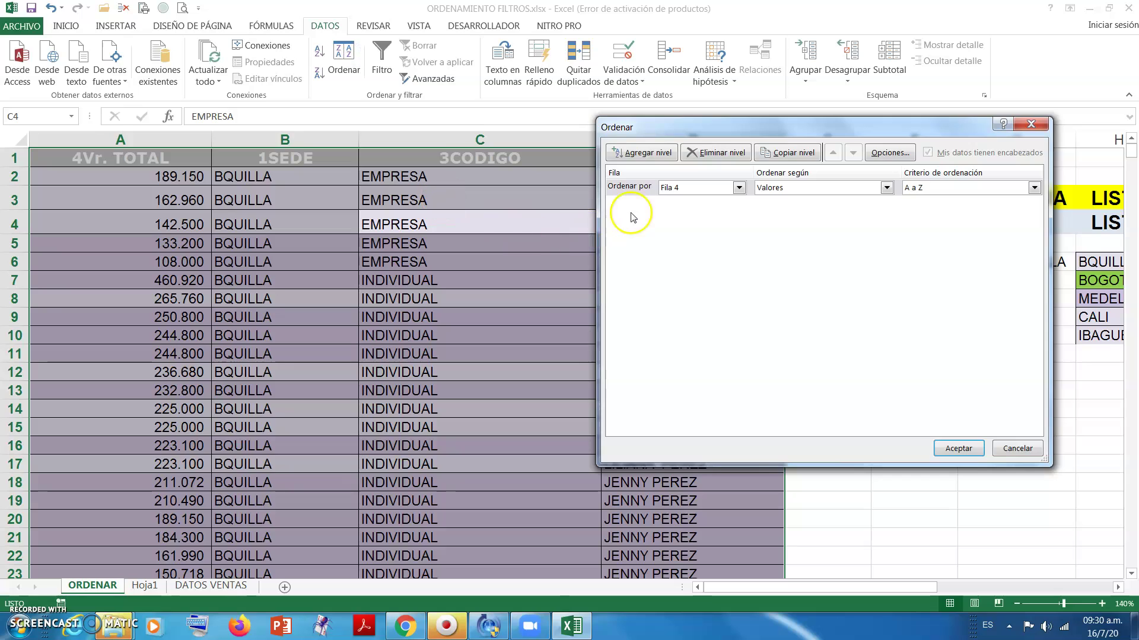
pyautogui.click(738, 190)
pyautogui.click(741, 203)
pyautogui.click(704, 201)
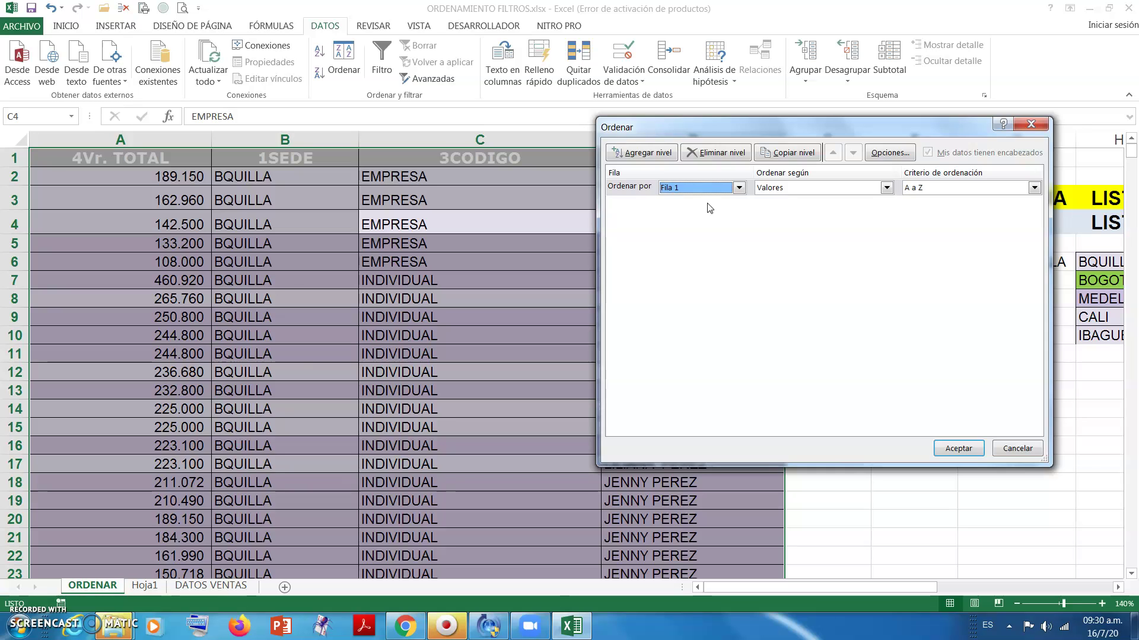
pyautogui.click(974, 454)
pyautogui.click(131, 160)
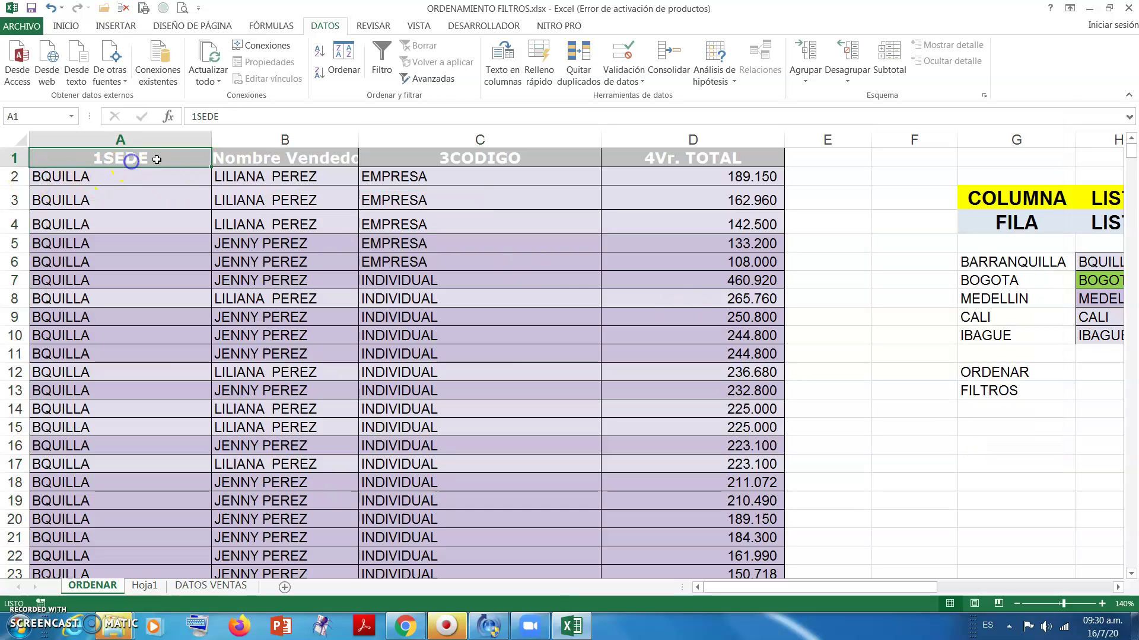
pyautogui.click(379, 177)
pyautogui.click(451, 158)
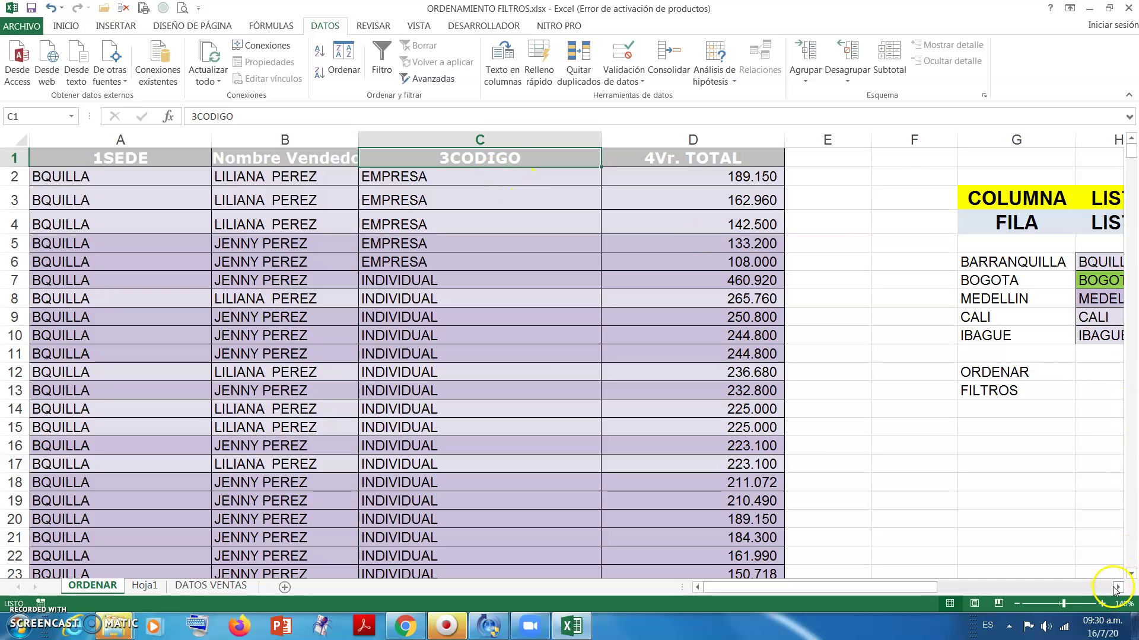
# Step: Review the NORMAL and LISTAS PERSONALIZADAS sorting notes in K3:K4
pyautogui.click(1118, 588)
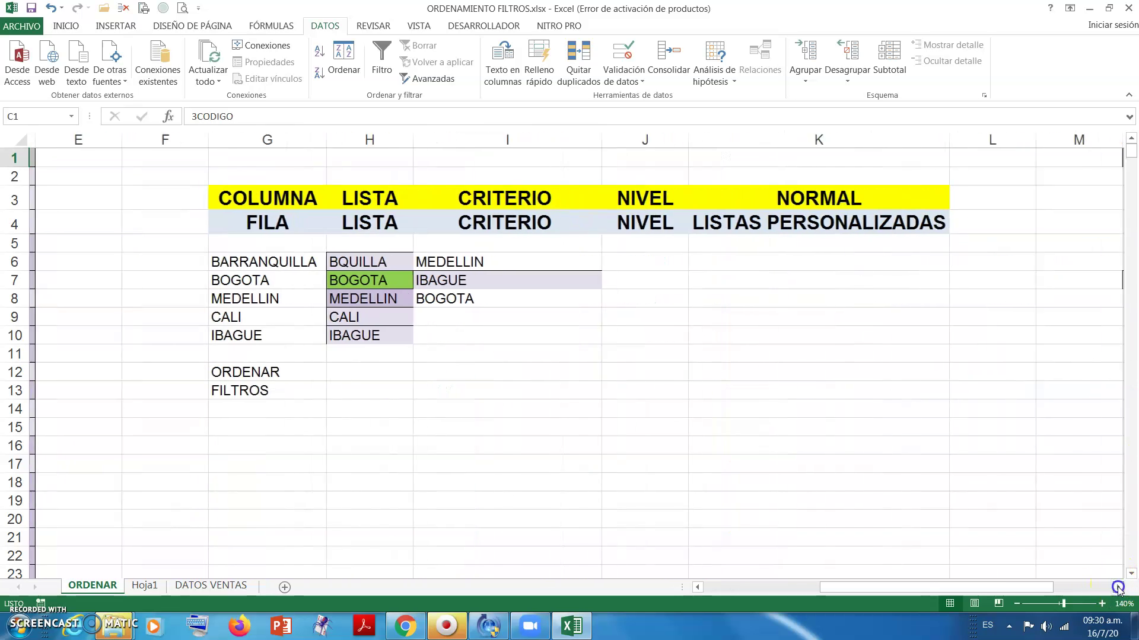
pyautogui.click(822, 199)
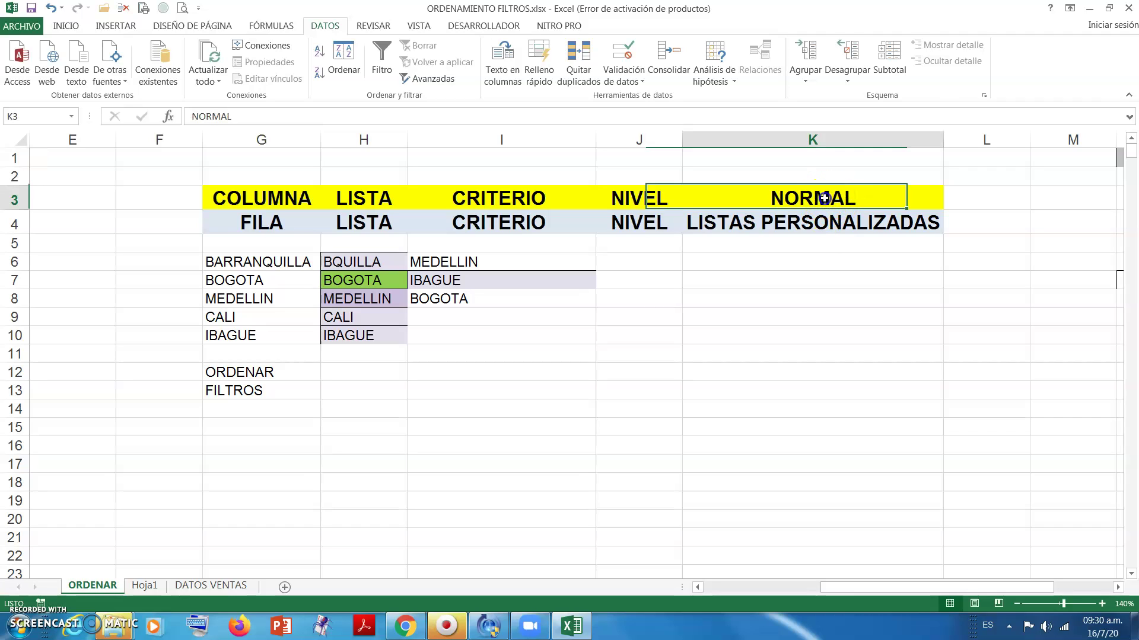
pyautogui.click(820, 230)
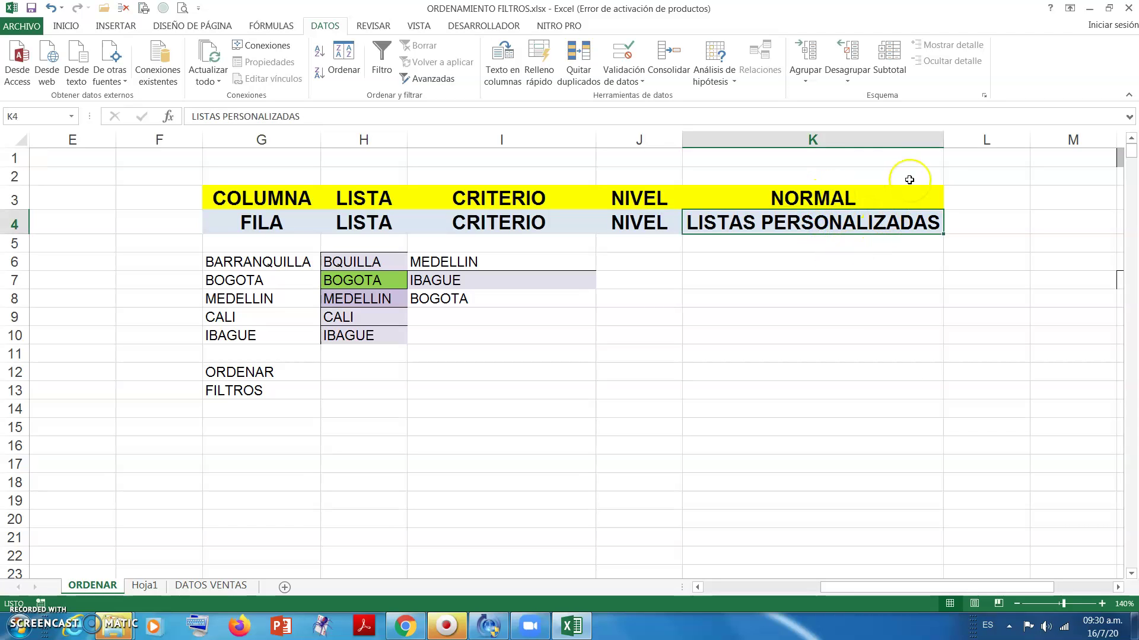